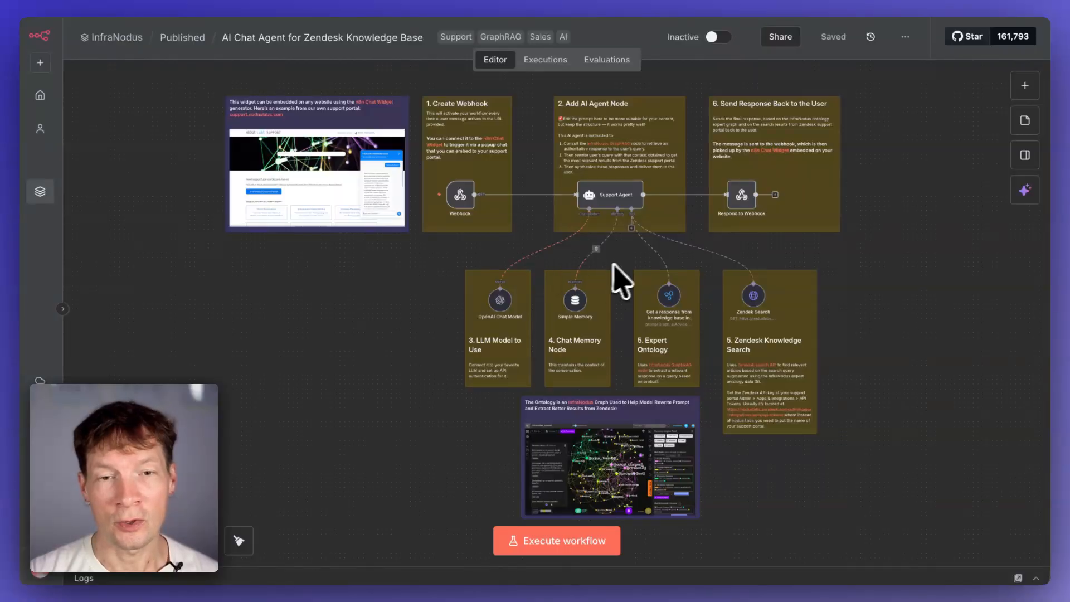
- Examine the workflow's nodes and their connections on the canvas
scroll(621, 281, up, 5)
scroll(724, 237, down, 3)
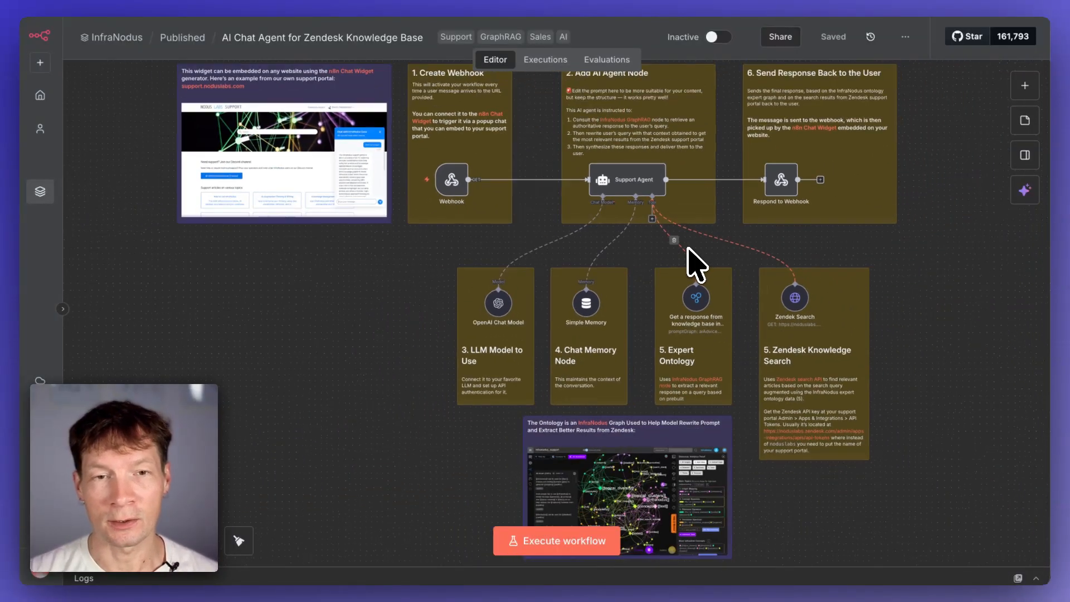
drag(414, 249, 372, 316)
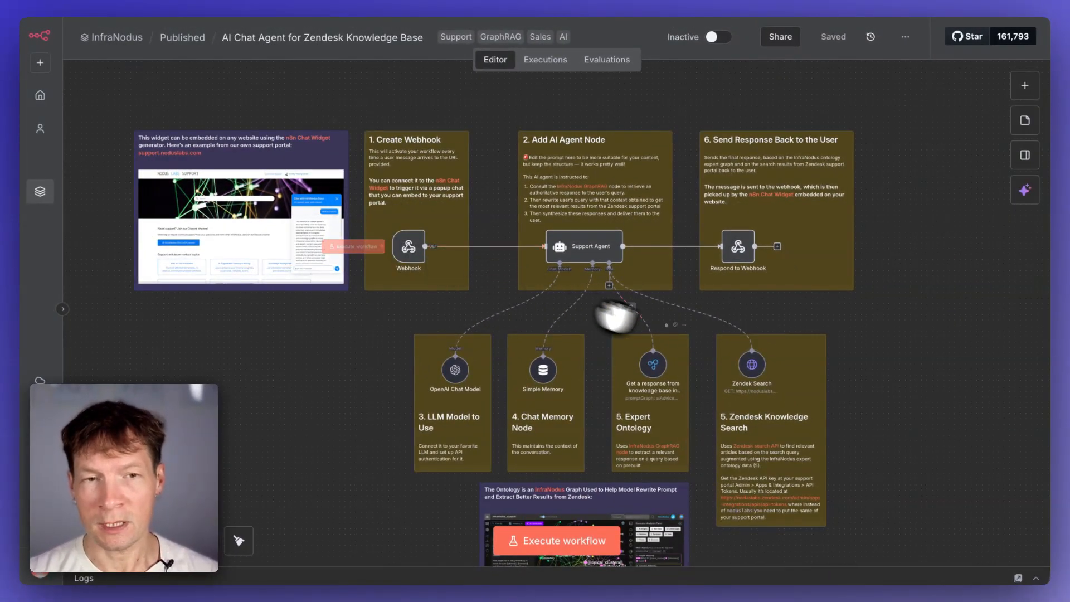
scroll(663, 370, up, 5)
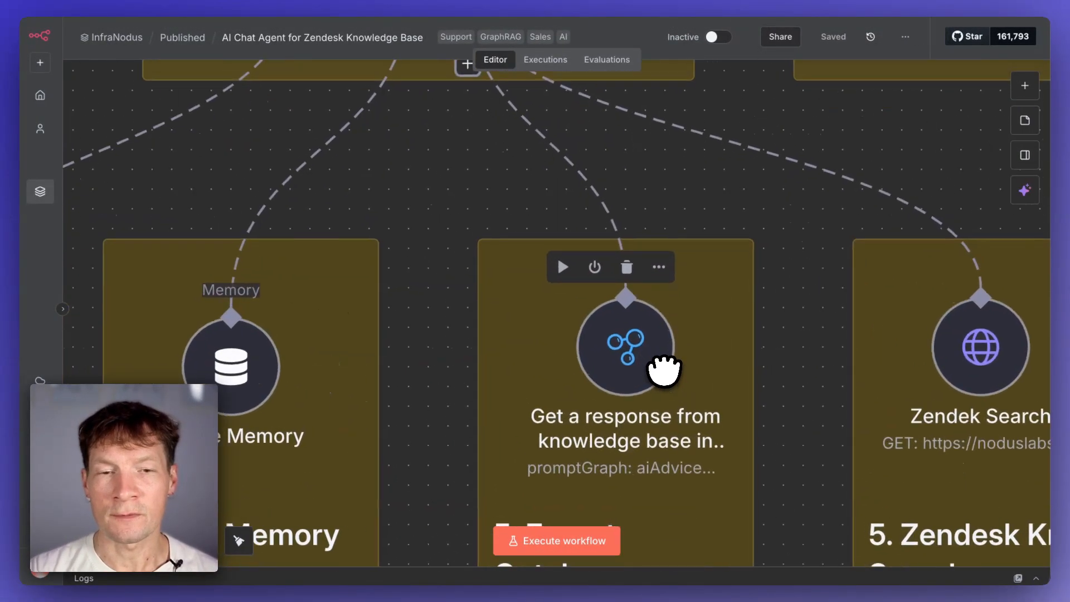
scroll(663, 369, down, 3)
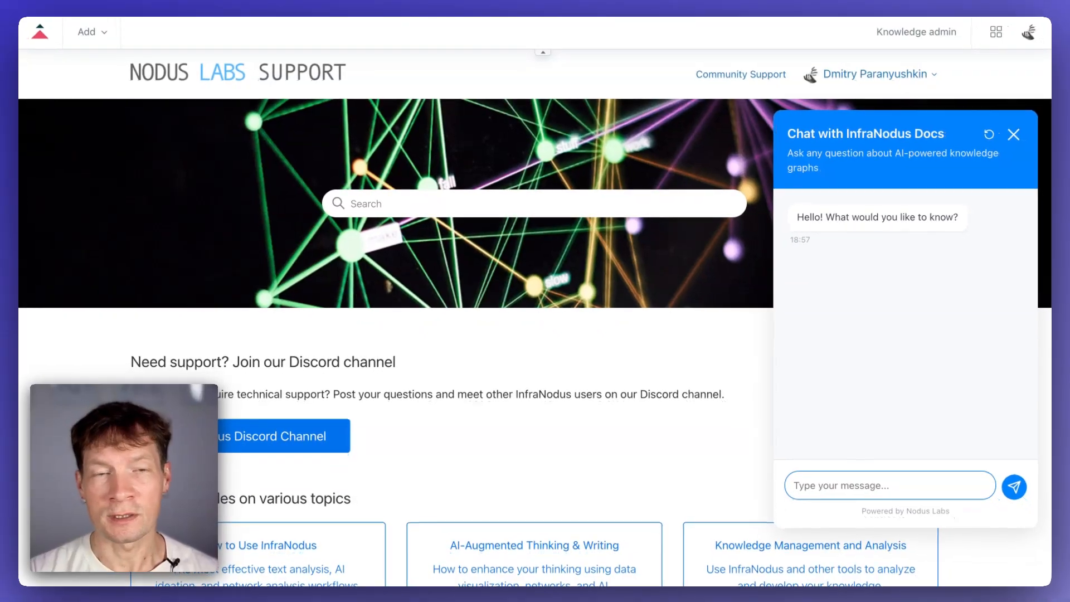
- Open infranodus.com in a new browser tab
key(super+t)
text(infranodus.com/apps)
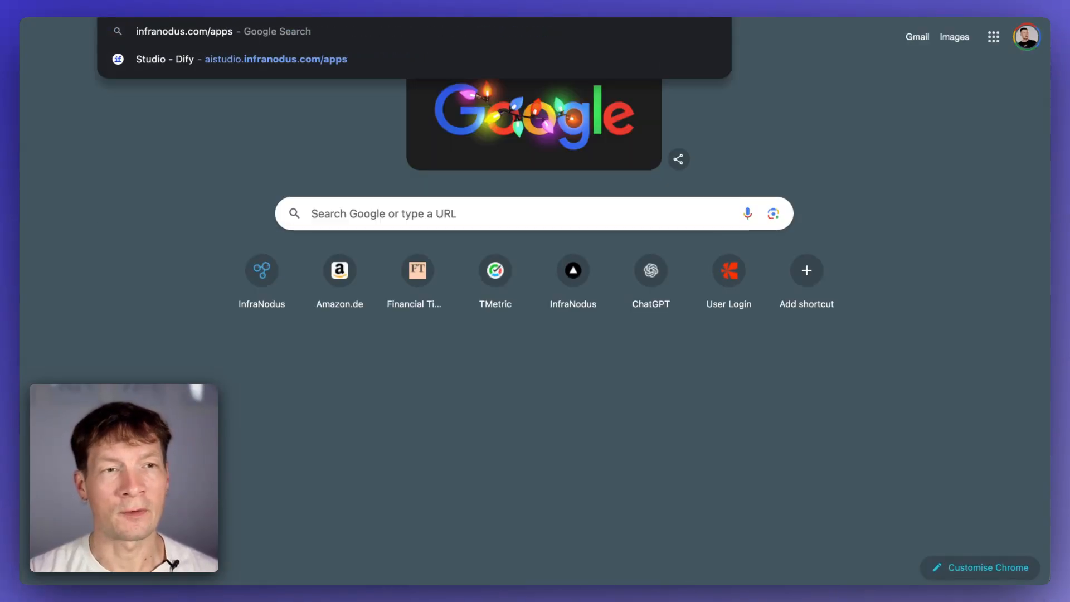
key(BackSpace)
key(BackSpace)
key(BackSpace)
key(BackSpace)
key(Return)
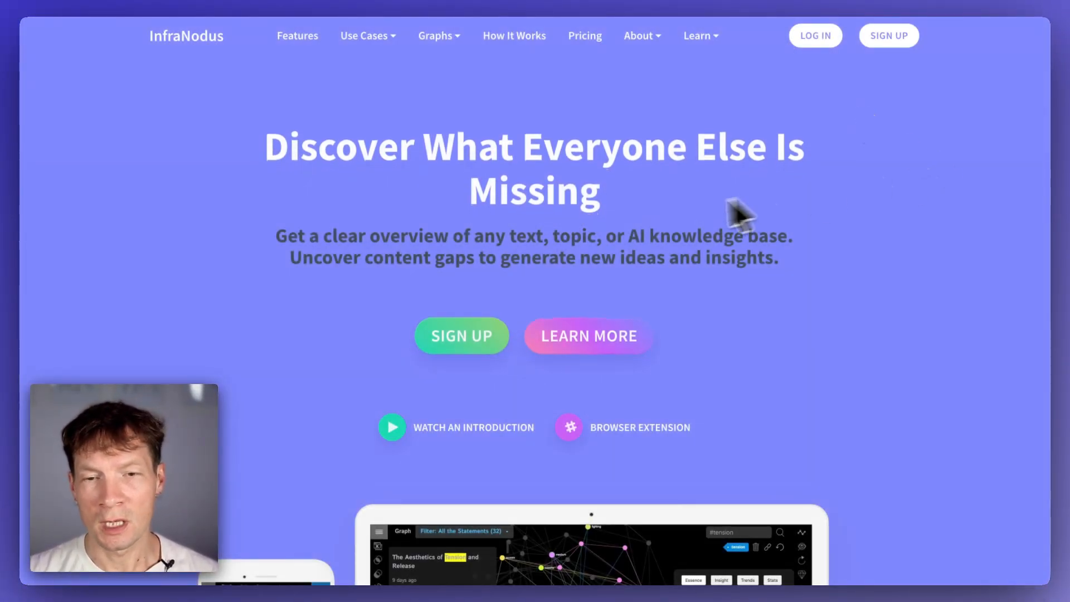
- Open the site's support chat widget and scroll through its conversation
scroll(914, 470, down, 2)
click(1016, 556)
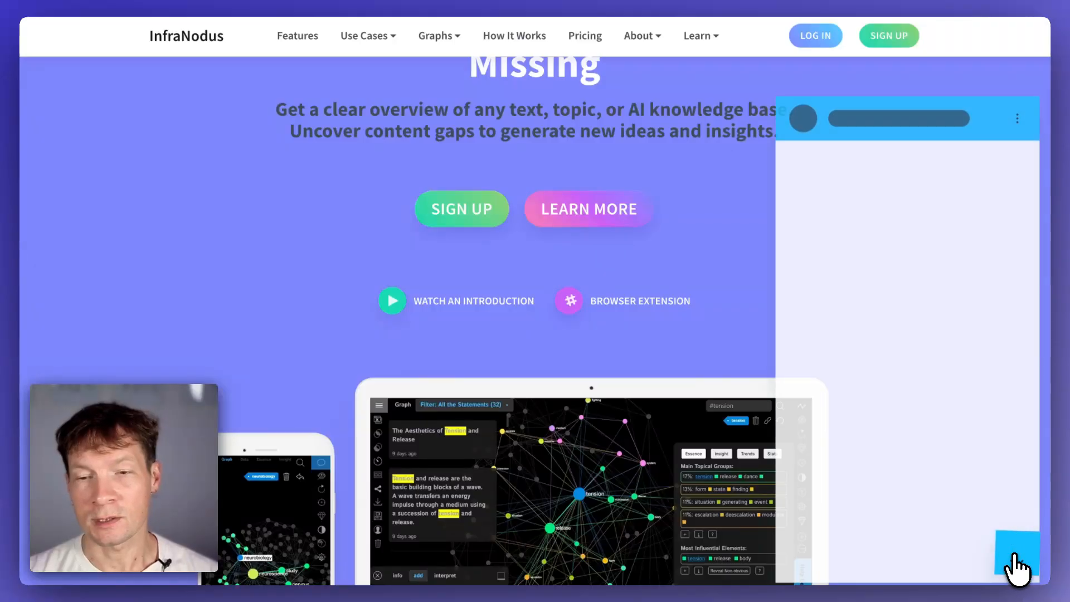
scroll(867, 289, up, 8)
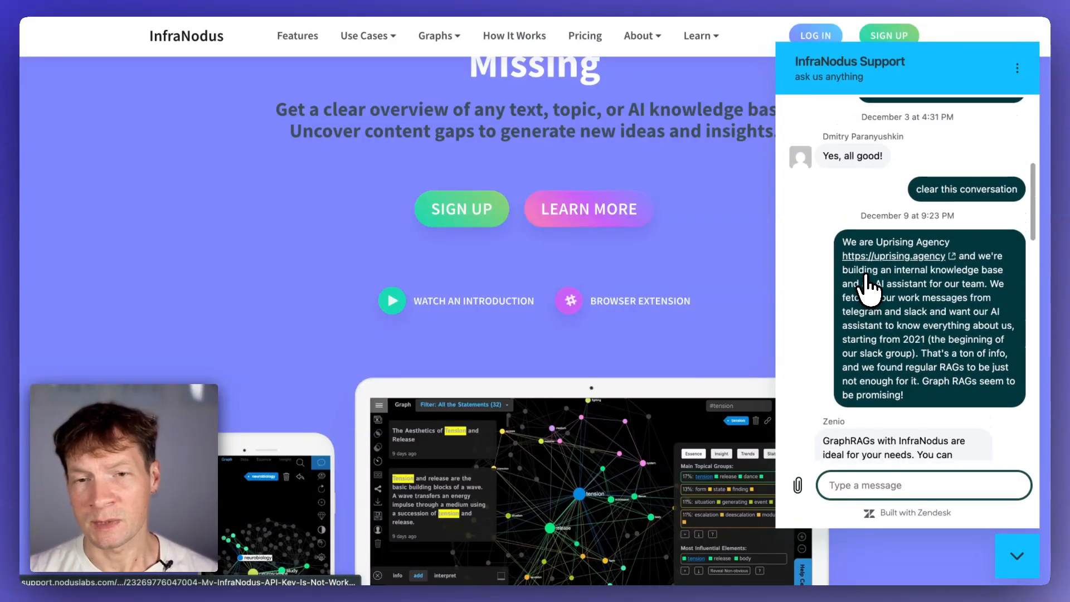
scroll(867, 287, down, 8)
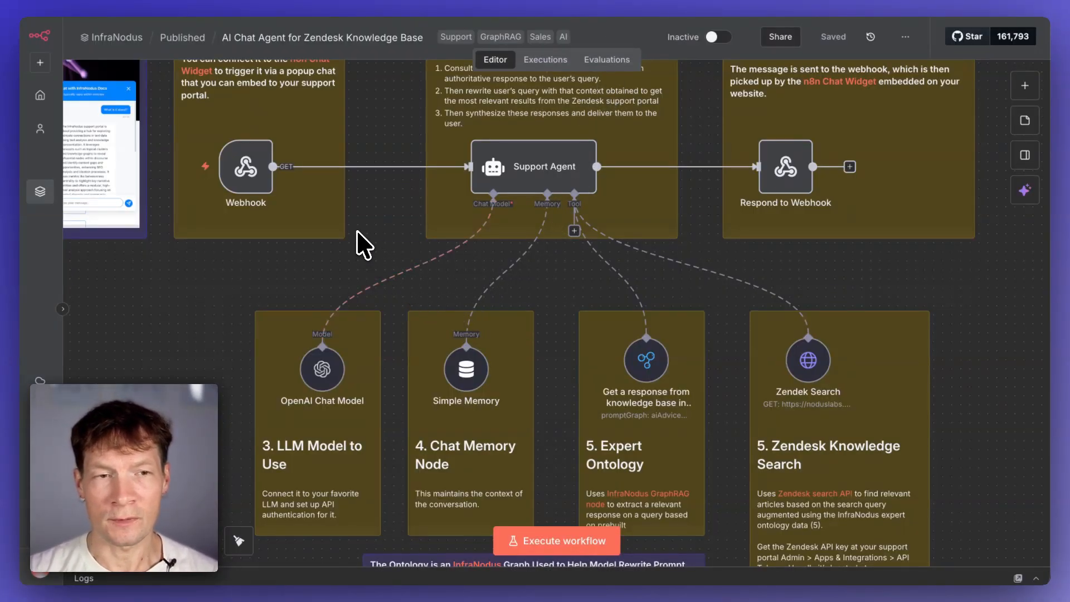
drag(356, 226, 435, 345)
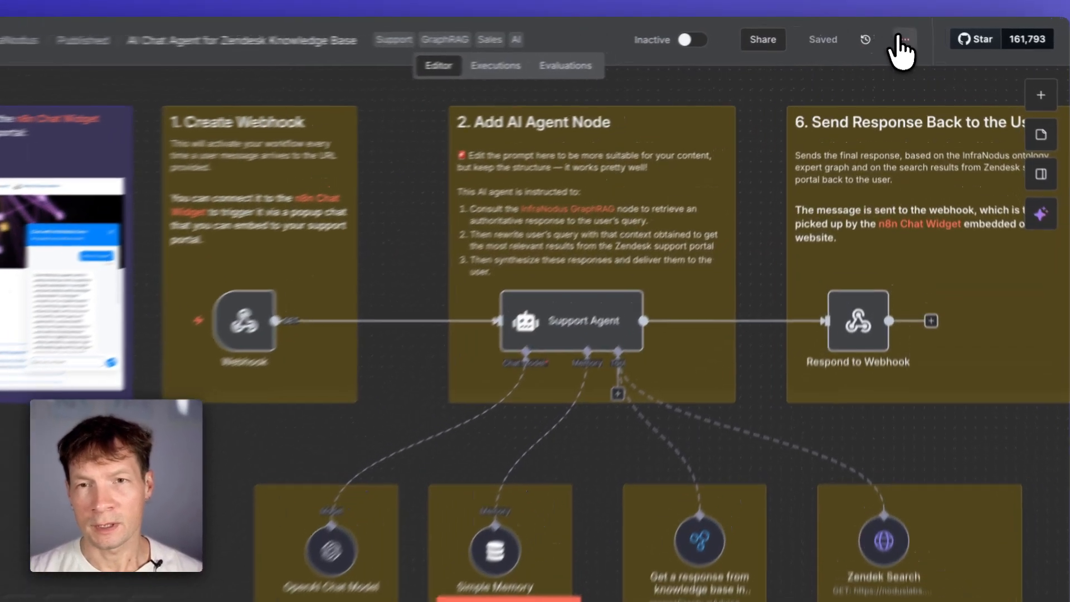
click(896, 37)
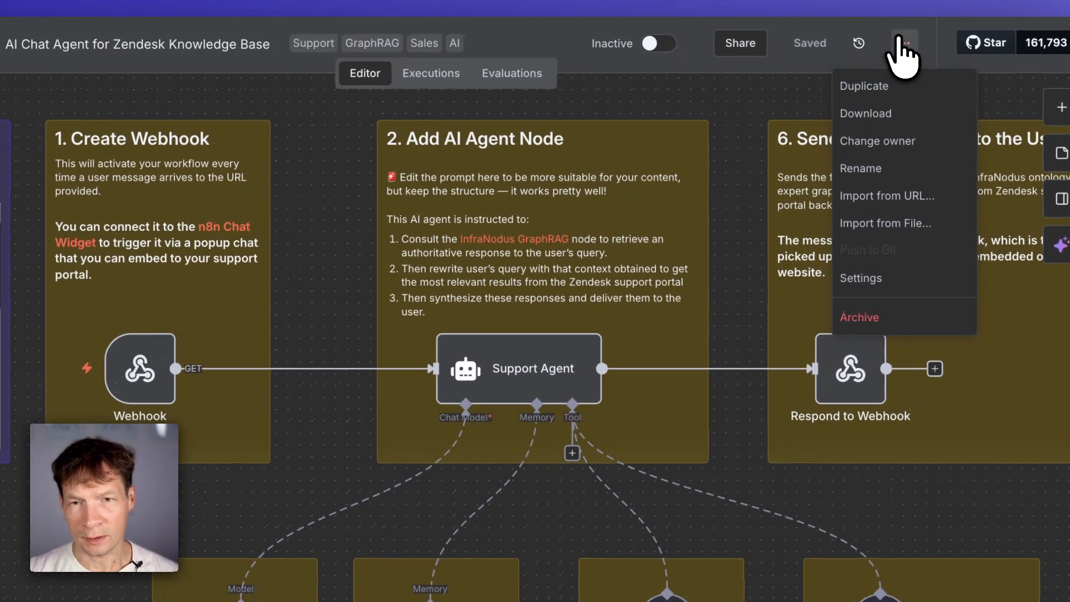
click(886, 225)
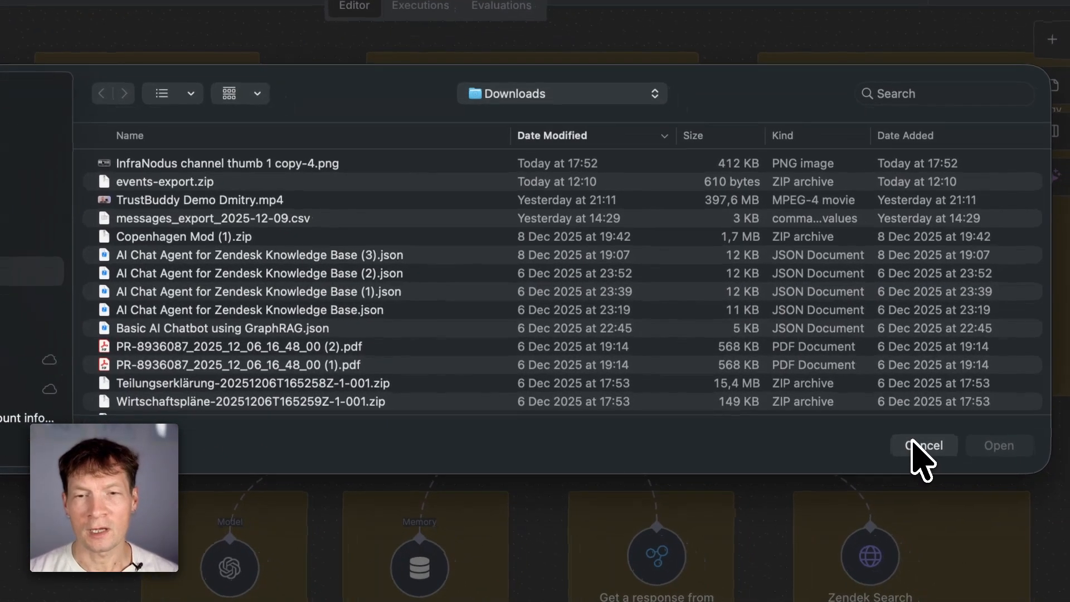
click(952, 462)
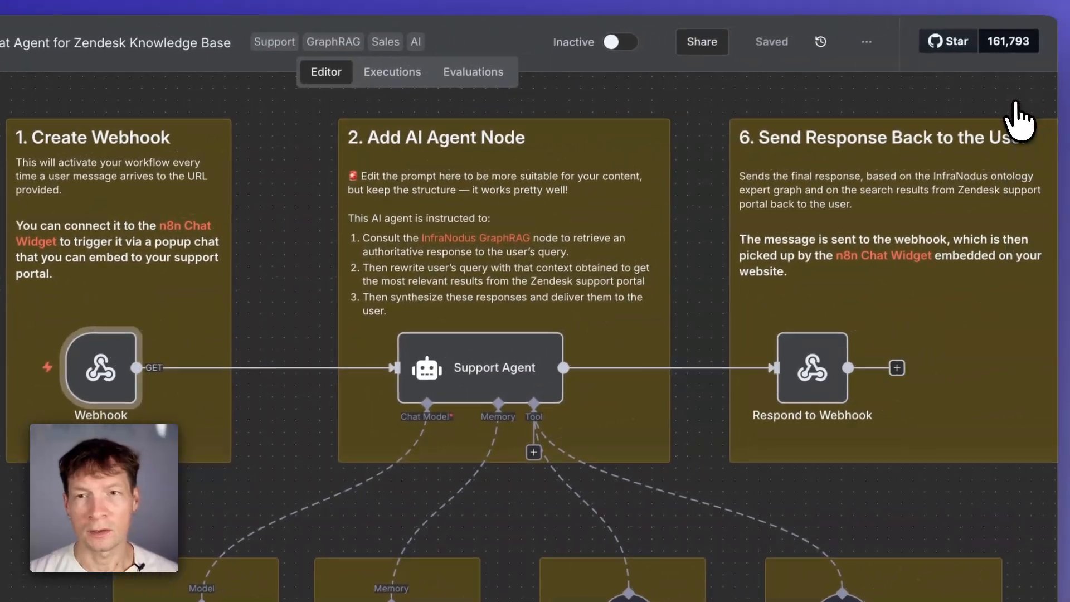
- View the n8n Chat Widget site and its embed code
click(1015, 103)
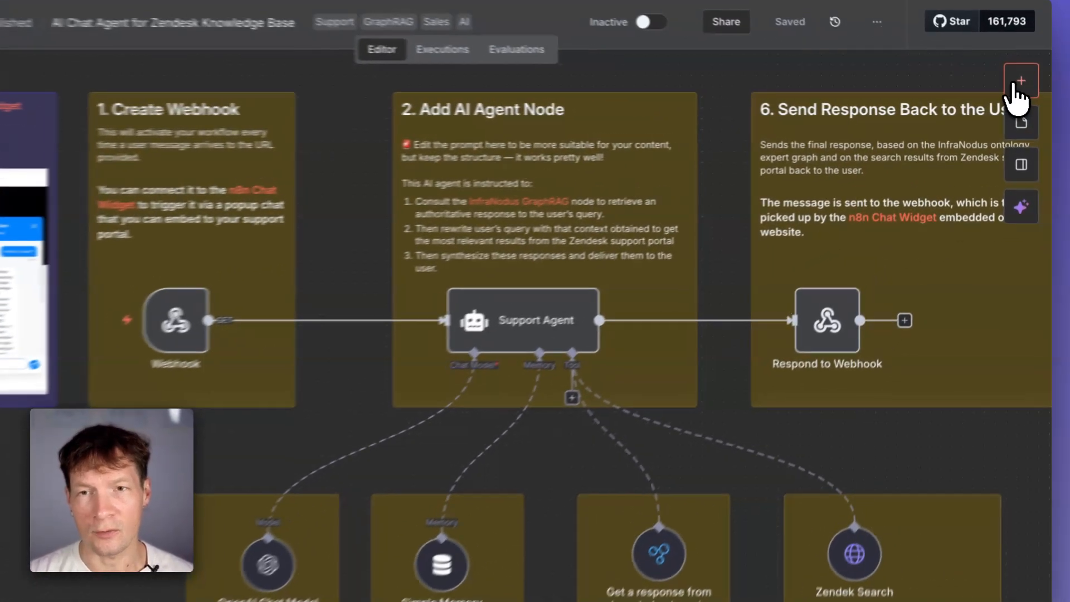
click(1025, 85)
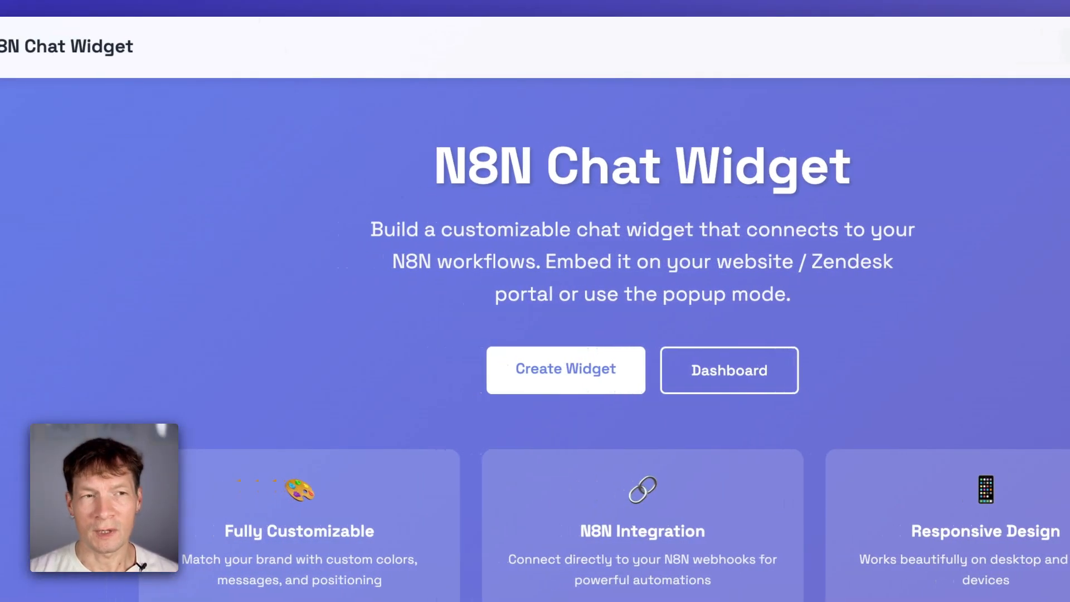
scroll(588, 220, down, 15)
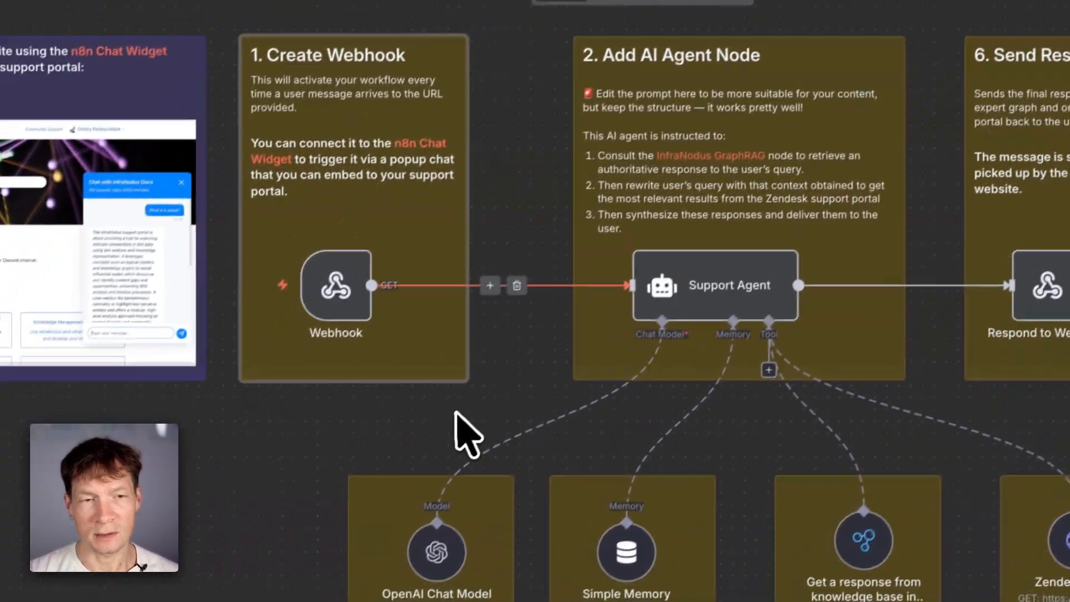
drag(505, 405, 466, 437)
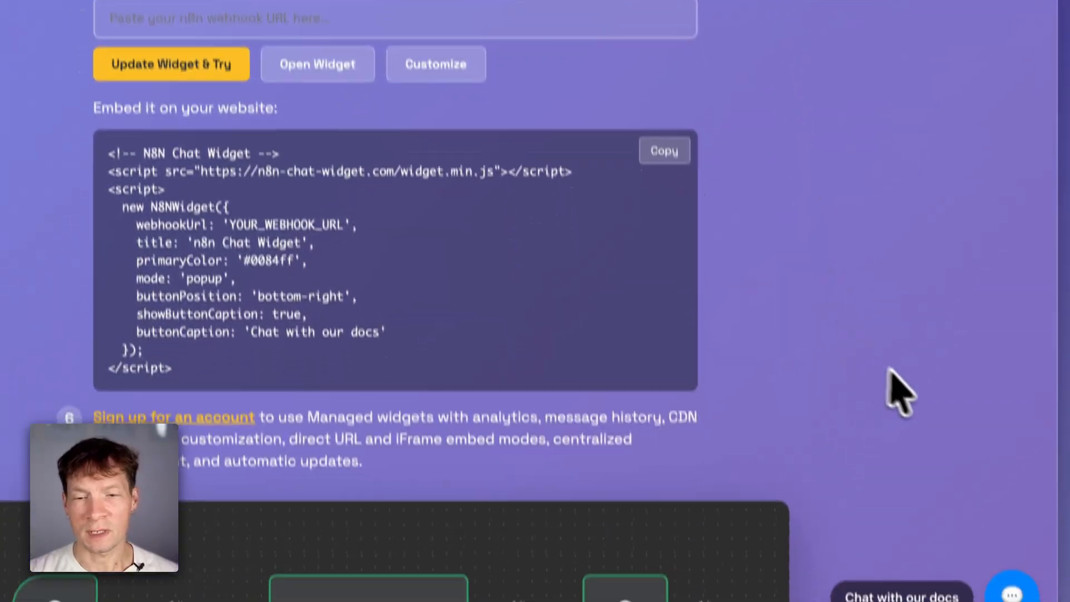
click(987, 544)
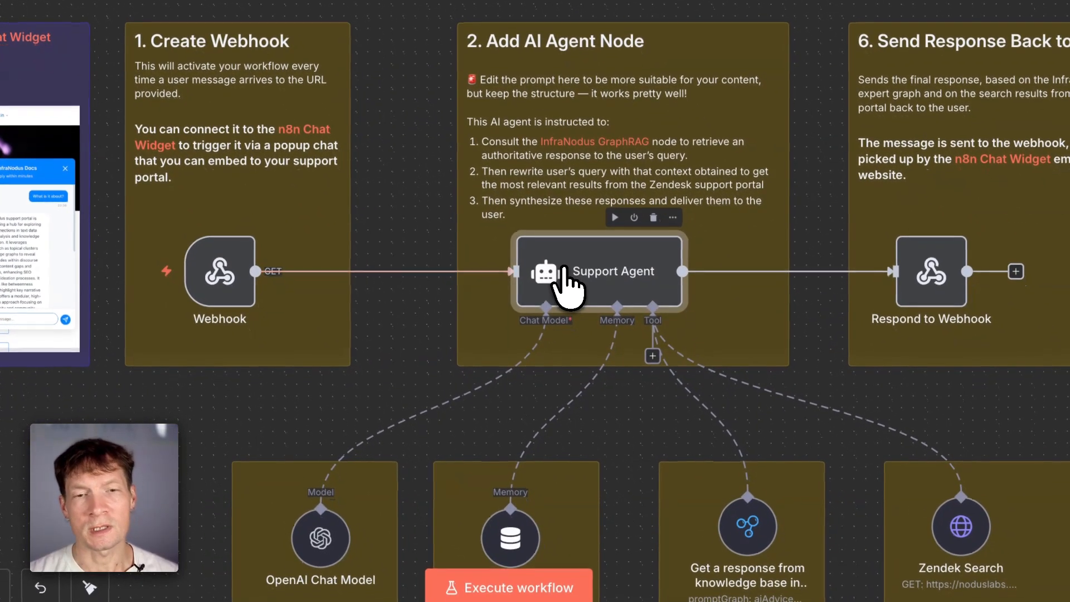
- Open the Support Agent node and review its prompt and system message settings
scroll(565, 282, up, 5)
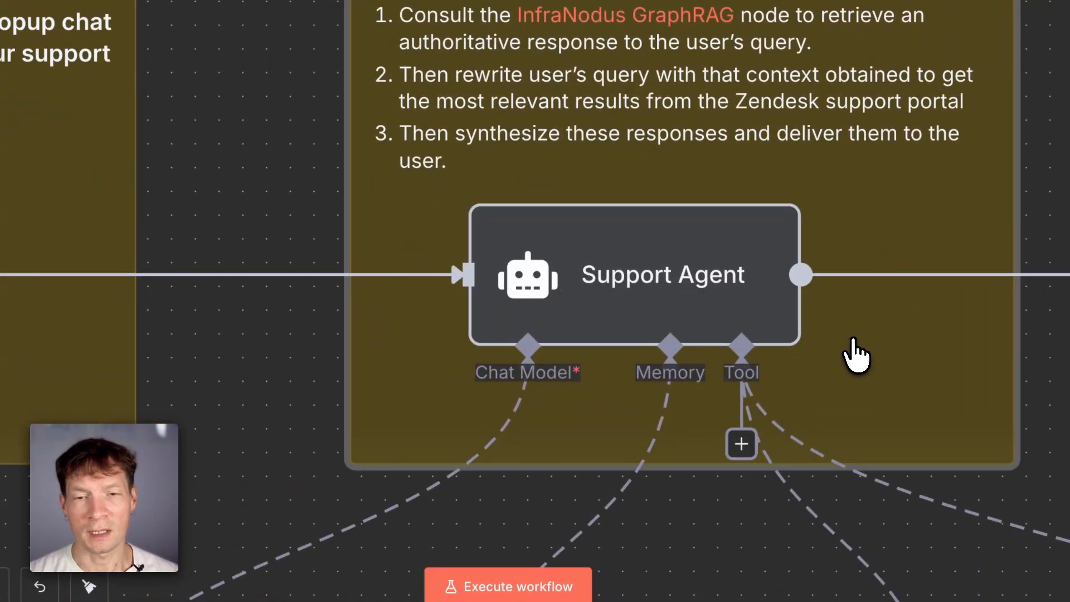
scroll(769, 375, down, 3)
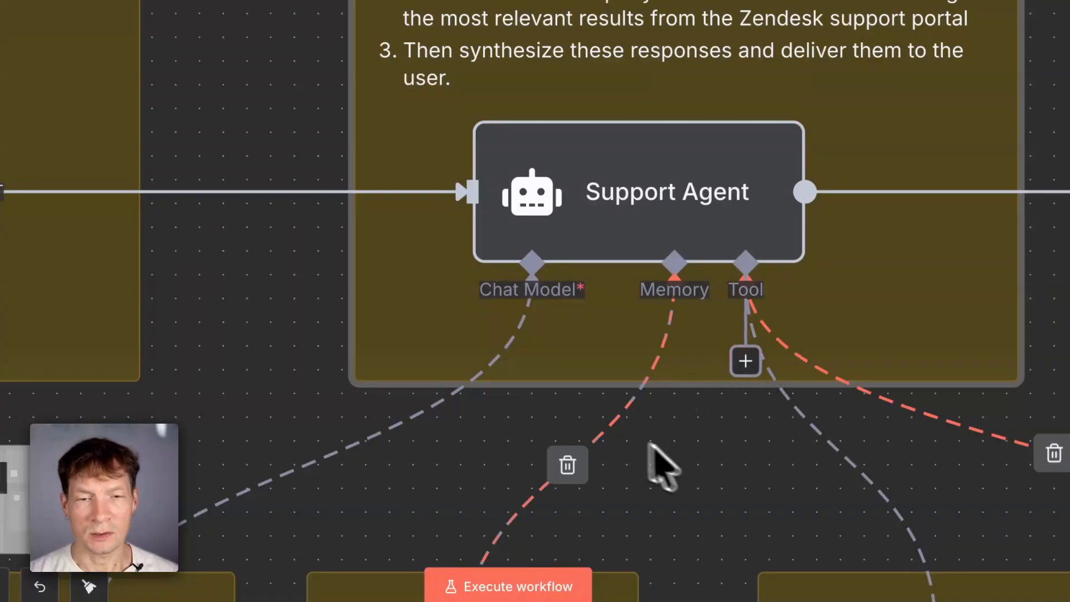
scroll(544, 521, right, 5)
scroll(574, 270, down, 5)
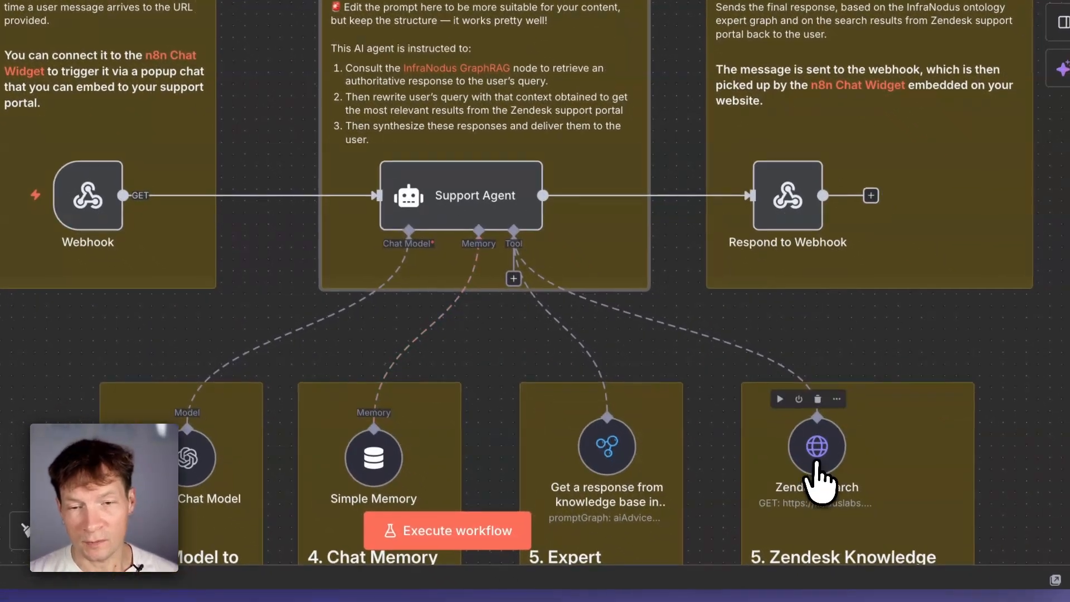
click(817, 463)
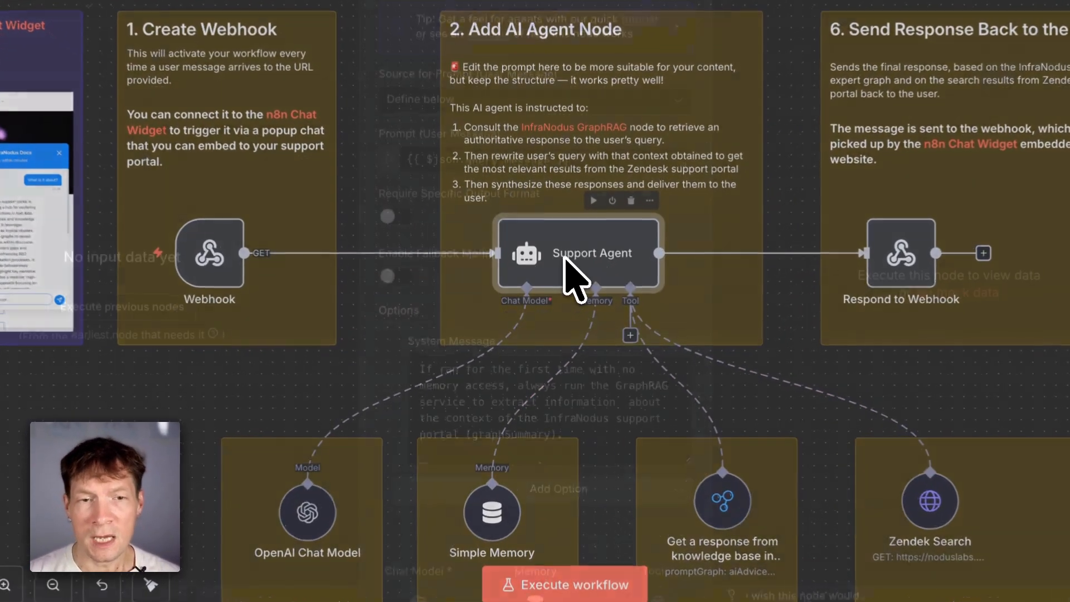
double_click(563, 279)
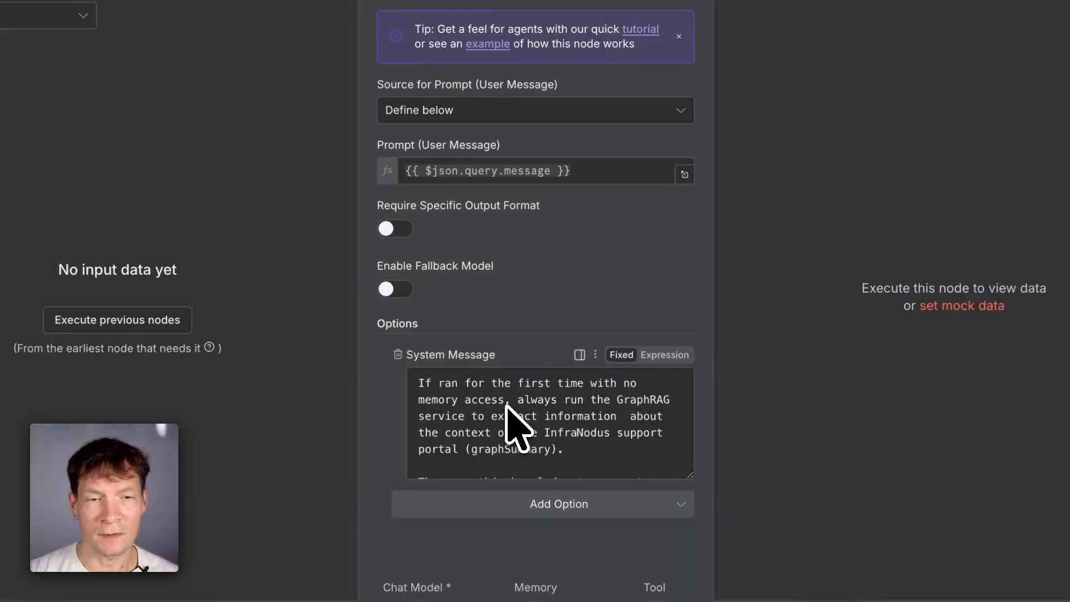
scroll(507, 412, down, 2)
scroll(508, 411, up, 6)
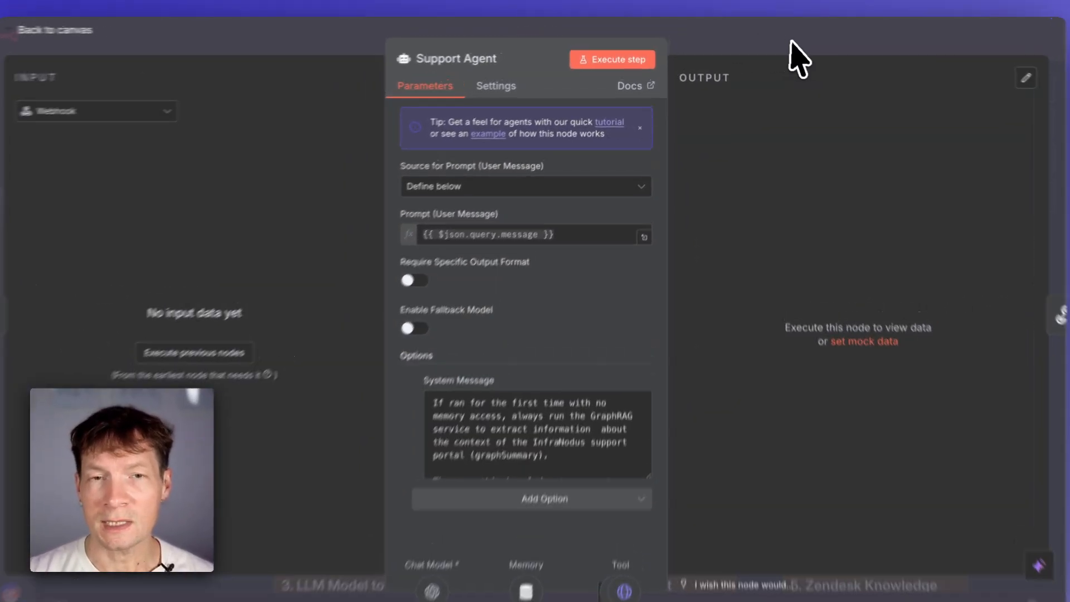
click(786, 42)
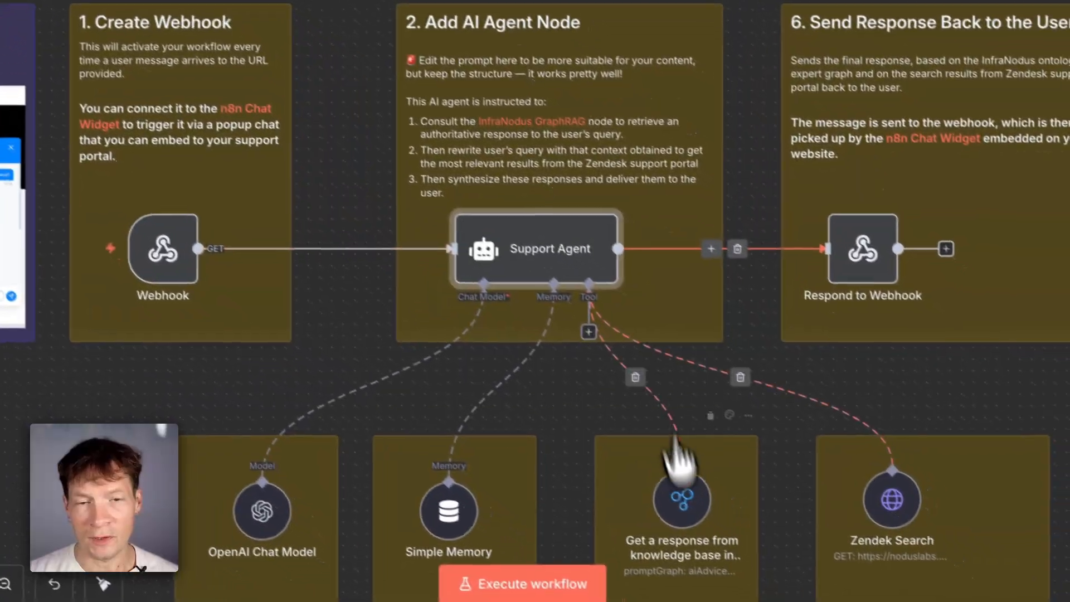
- Zoom in on the Expert Ontology knowledge-base node attached to the agent
scroll(680, 454, up, 5)
scroll(673, 514, down, 1)
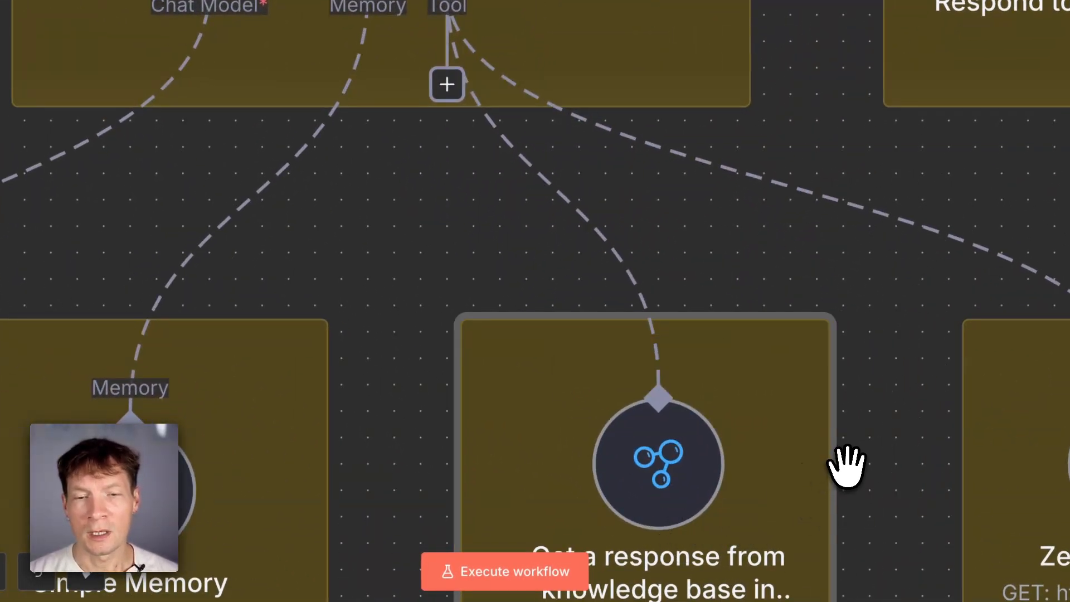
drag(846, 465, 748, 223)
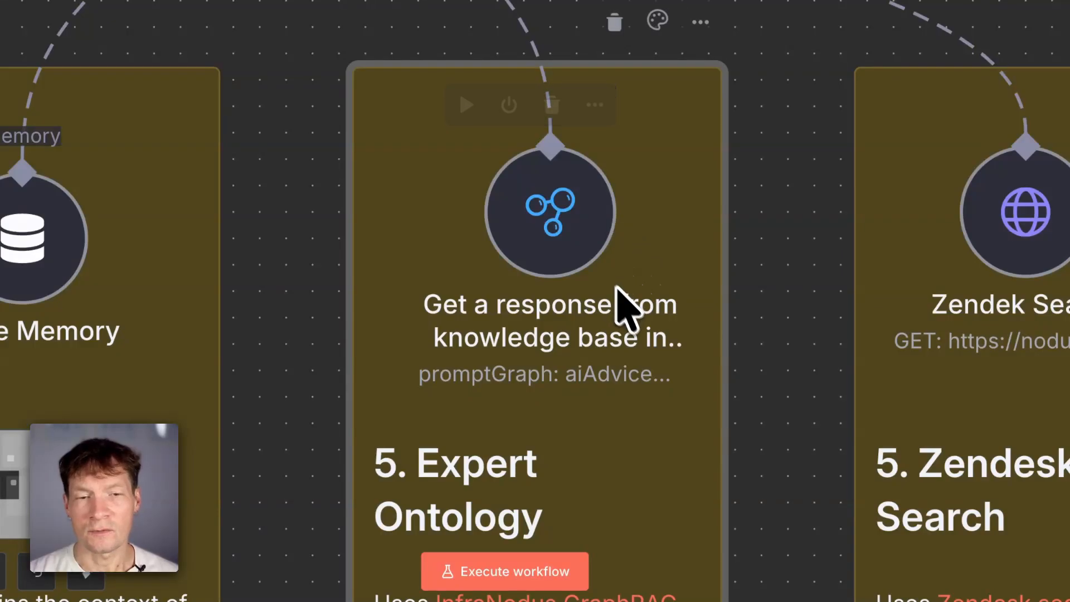
scroll(628, 322, down, 3)
drag(691, 312, 685, 410)
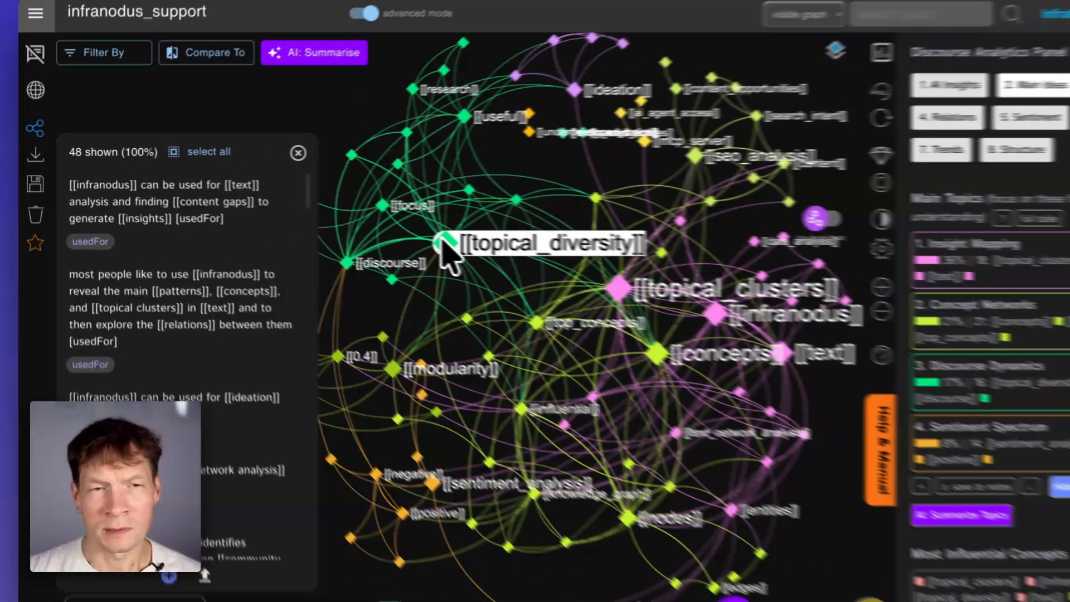
- Explore the infranodus_support knowledge graph, focusing on the modularity concept and its relations
click(388, 228)
click(387, 228)
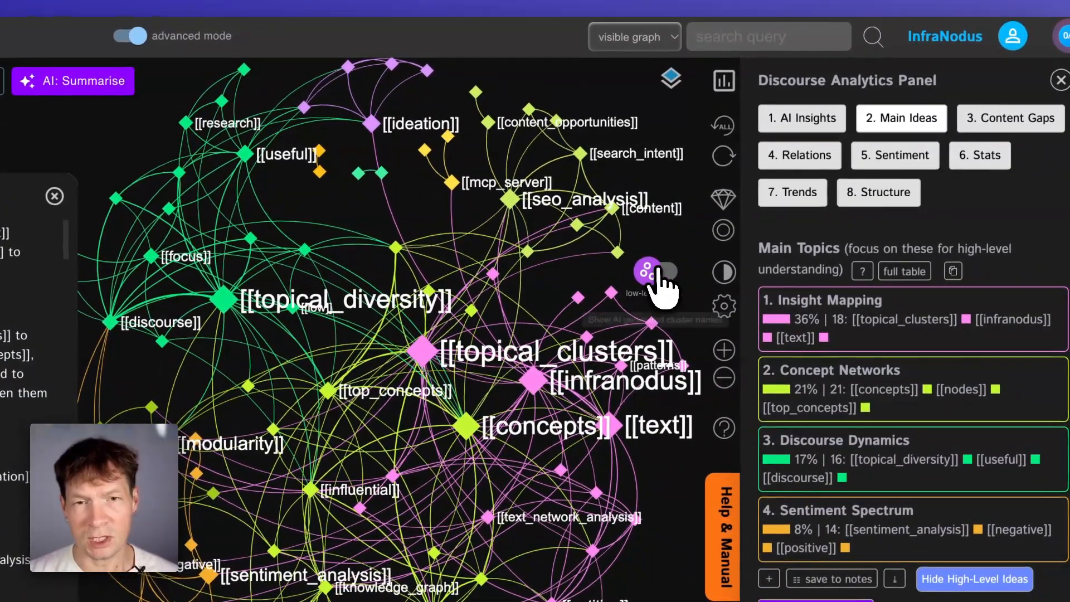
click(662, 273)
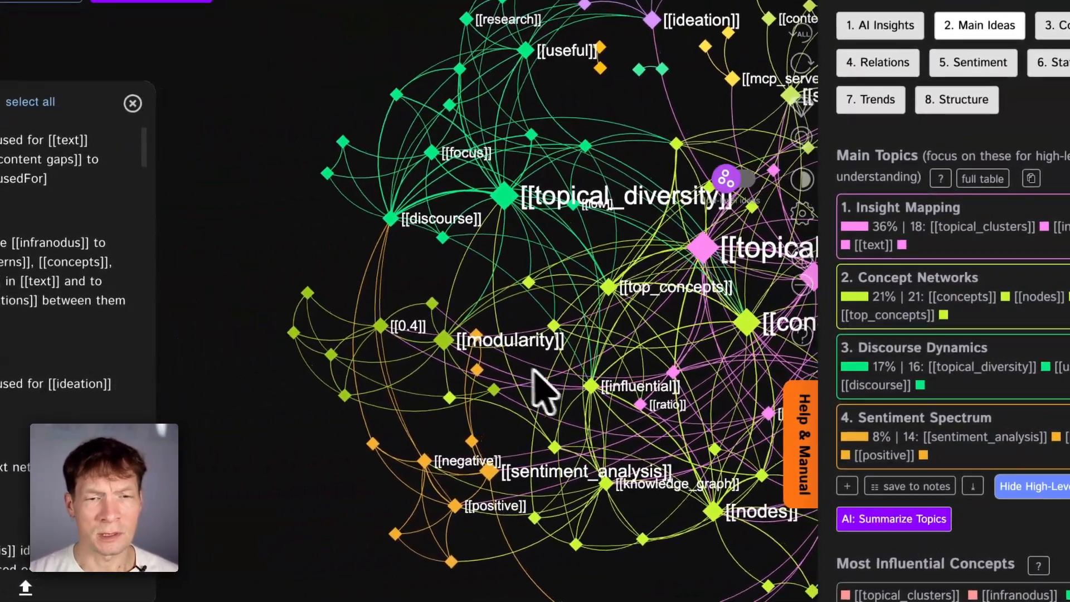
scroll(539, 382, up, 5)
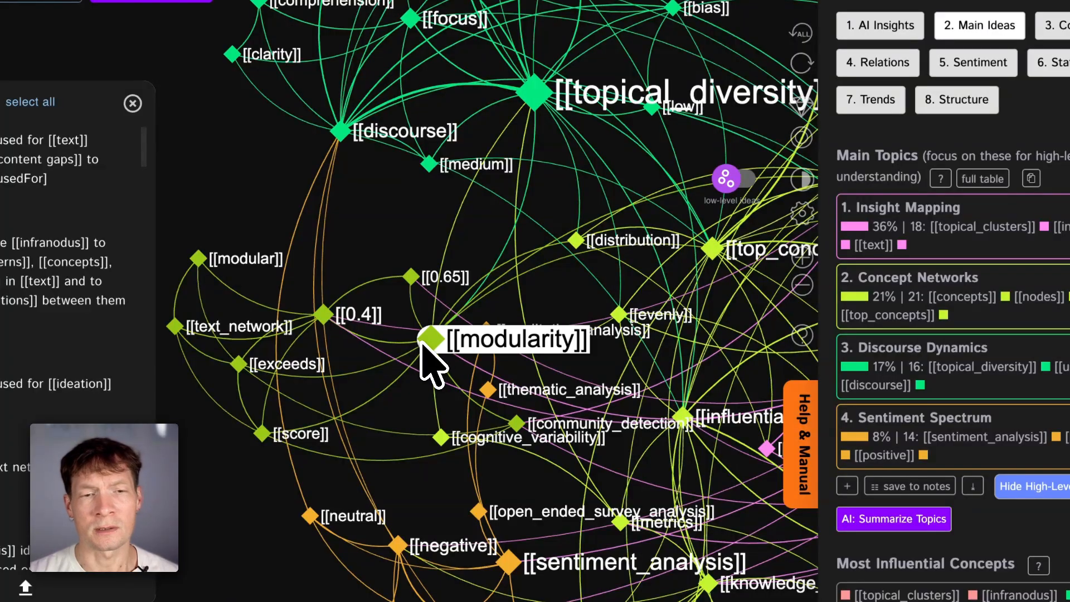
click(424, 344)
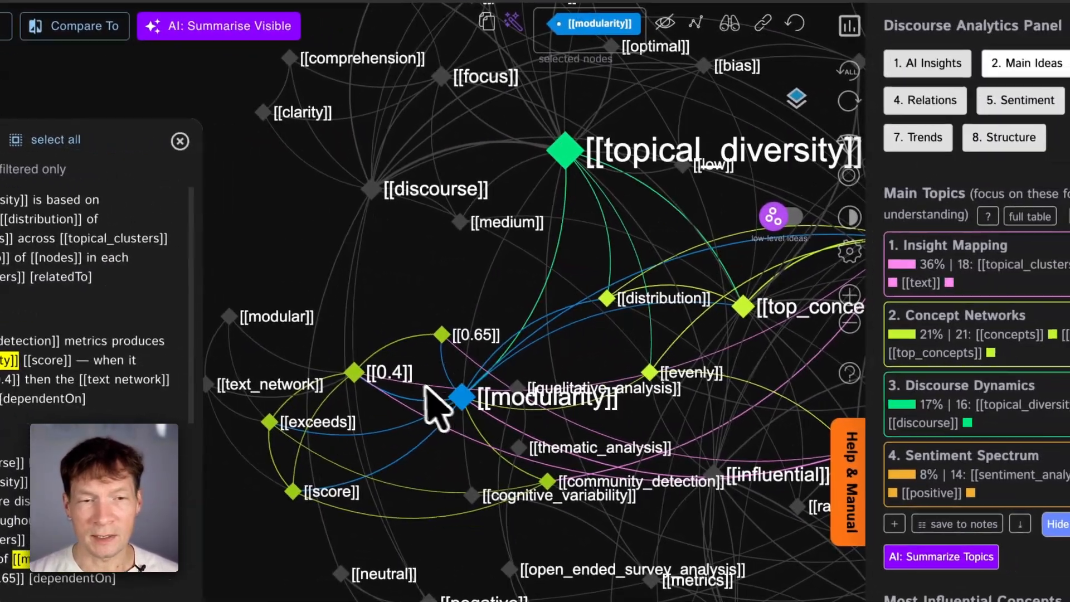
click(575, 411)
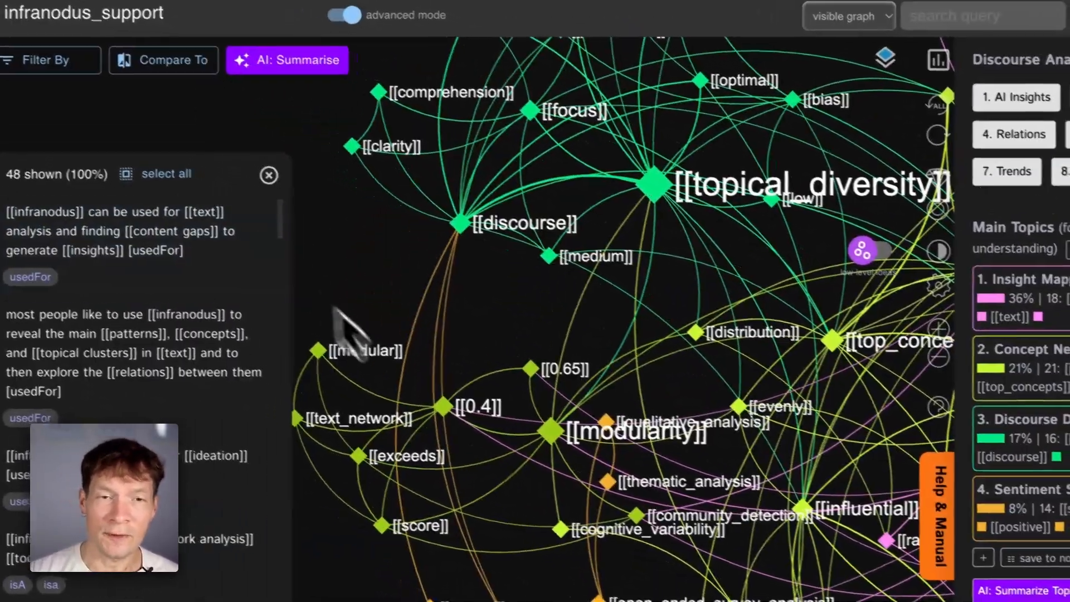
scroll(322, 354, down, 5)
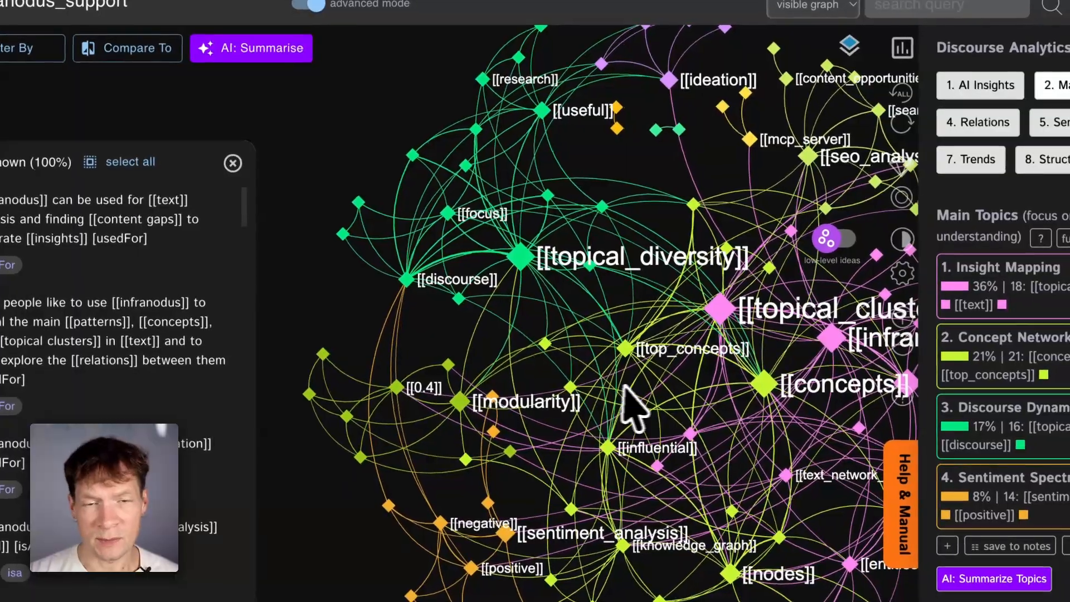
drag(647, 406, 561, 411)
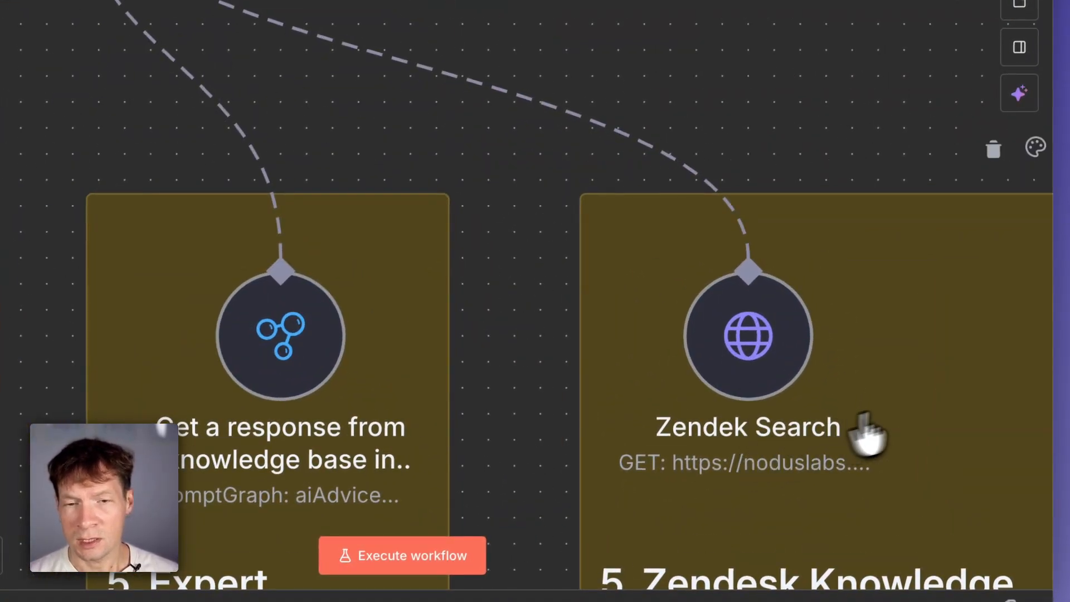
- Open the Webhook trigger node, copy its test URL and check its Respond option, then close it
drag(917, 399, 883, 402)
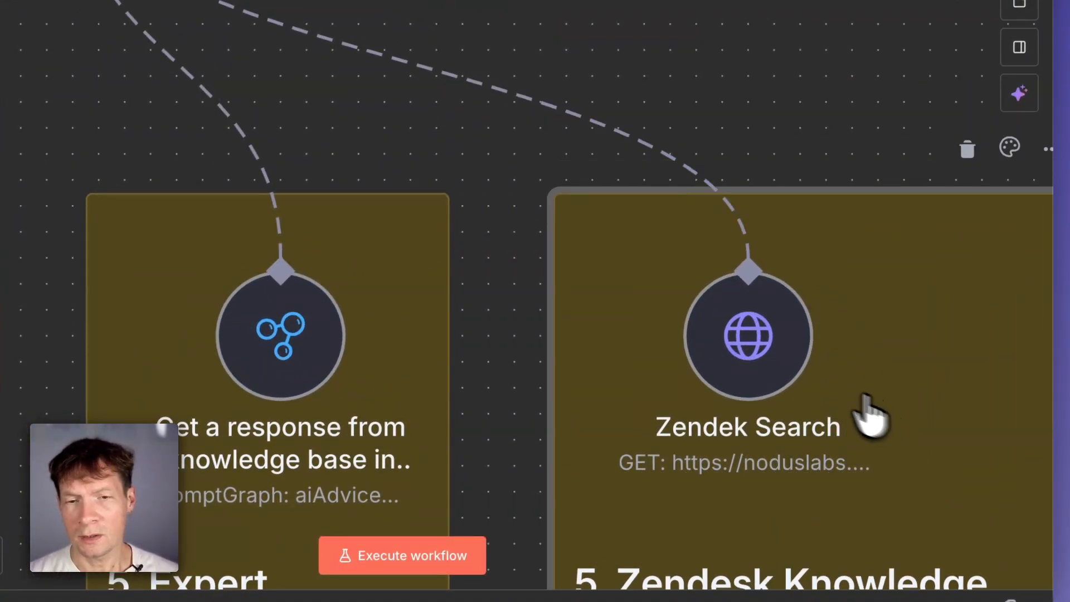
scroll(774, 362, down, 5)
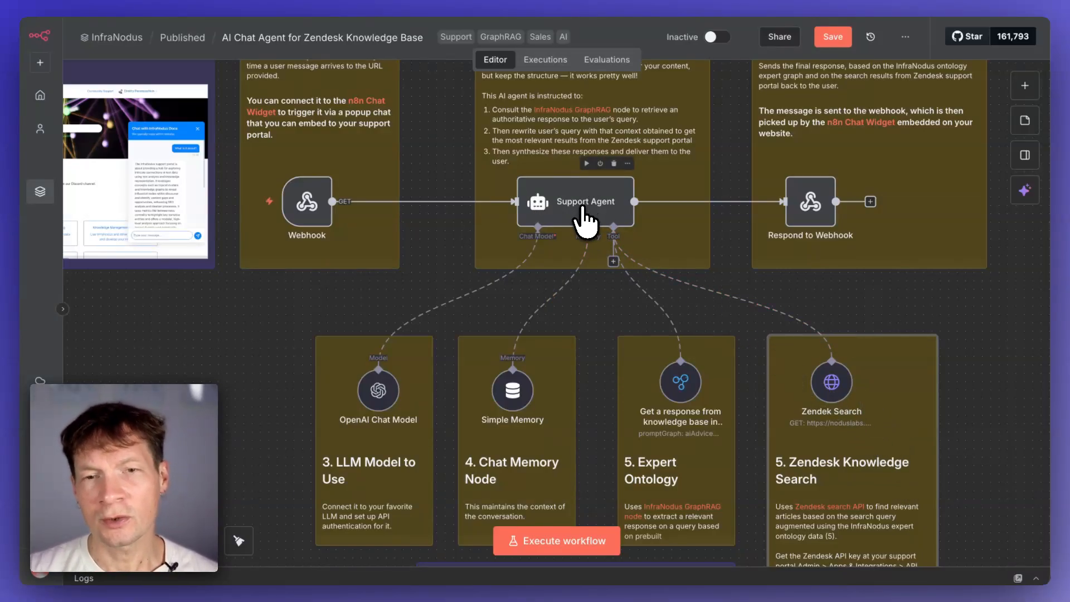
click(829, 240)
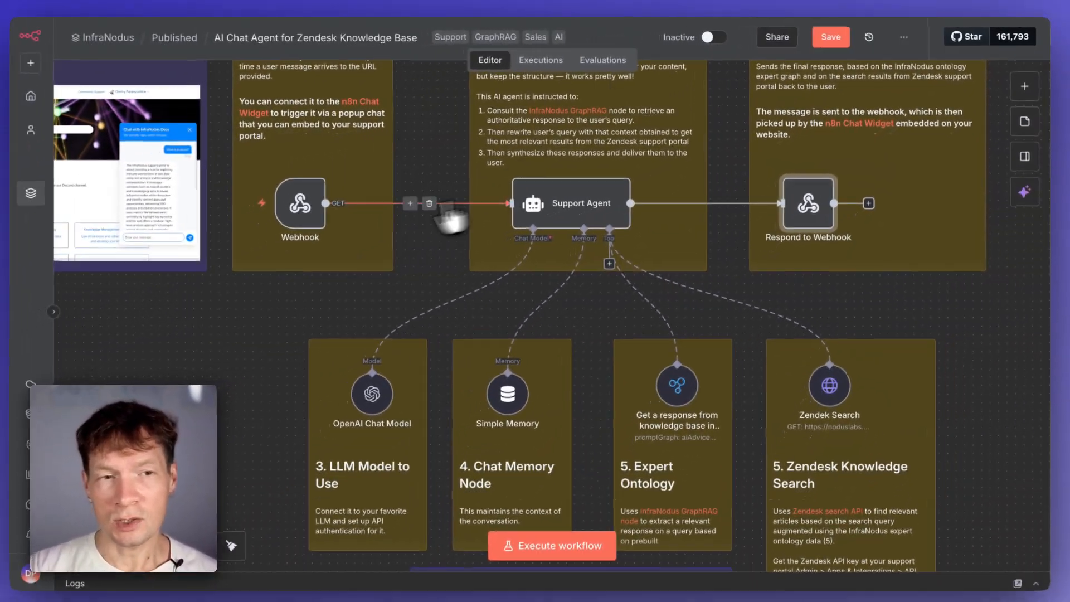
mouse_move(299, 210)
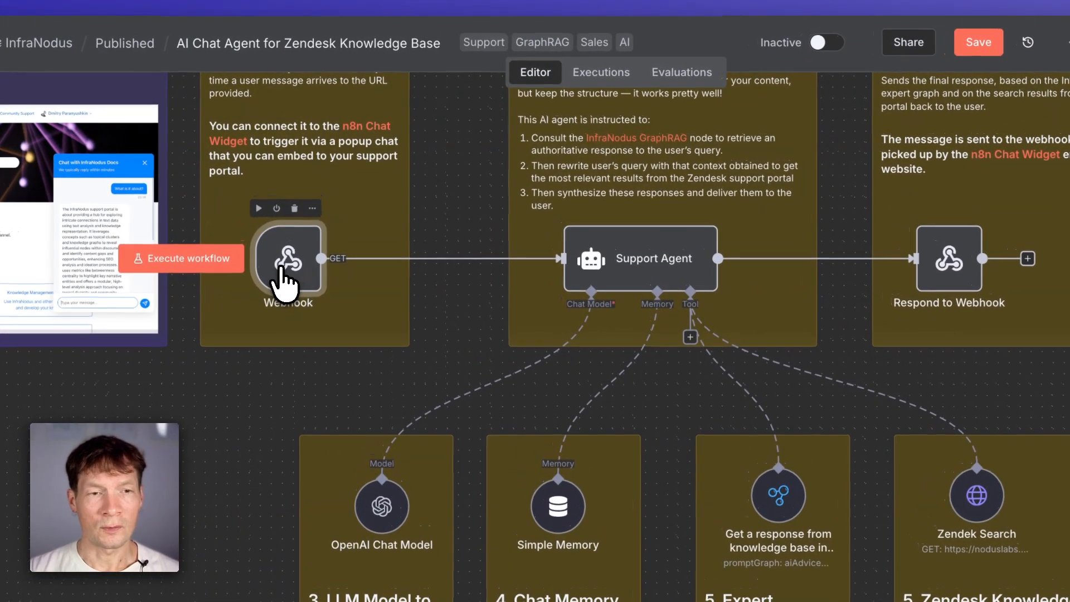
double_click(302, 212)
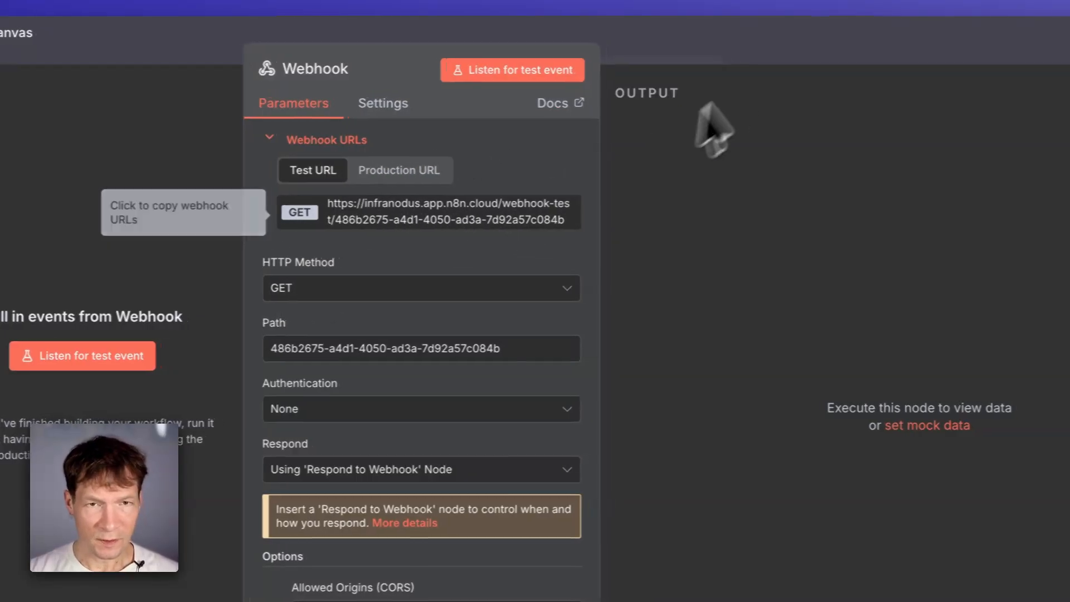
click(390, 212)
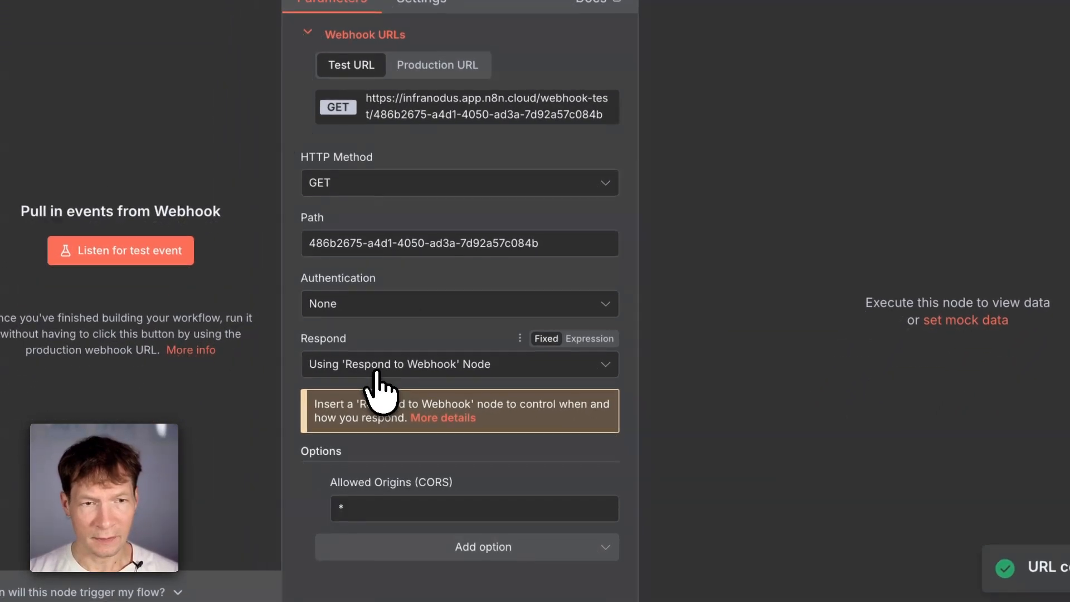
click(376, 368)
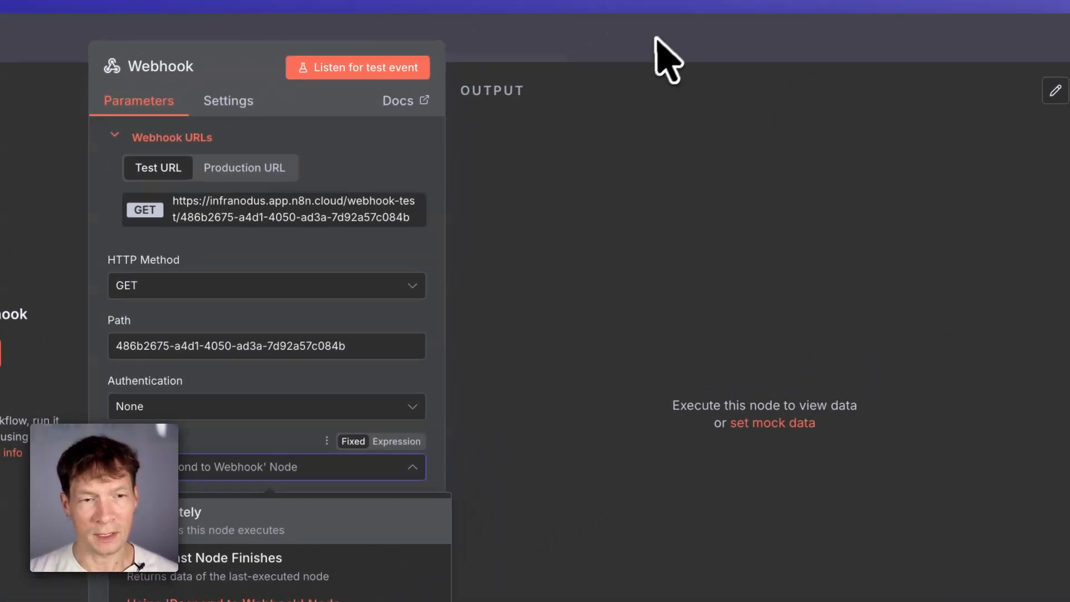
click(656, 41)
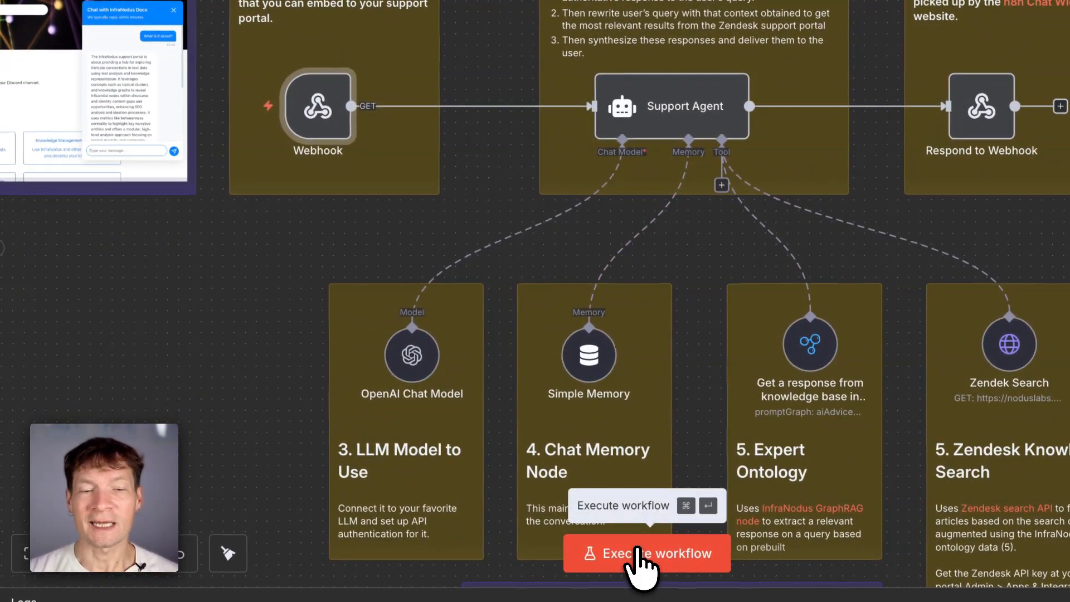
- Execute the workflow so the Webhook listens for a test event, and copy the test webhook URL
click(640, 555)
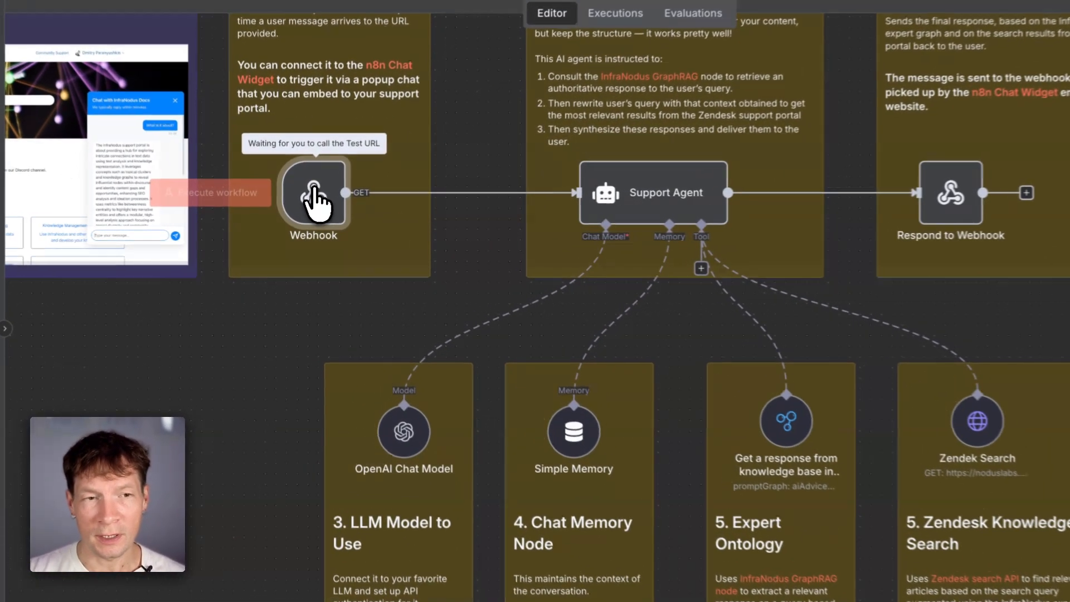
double_click(307, 205)
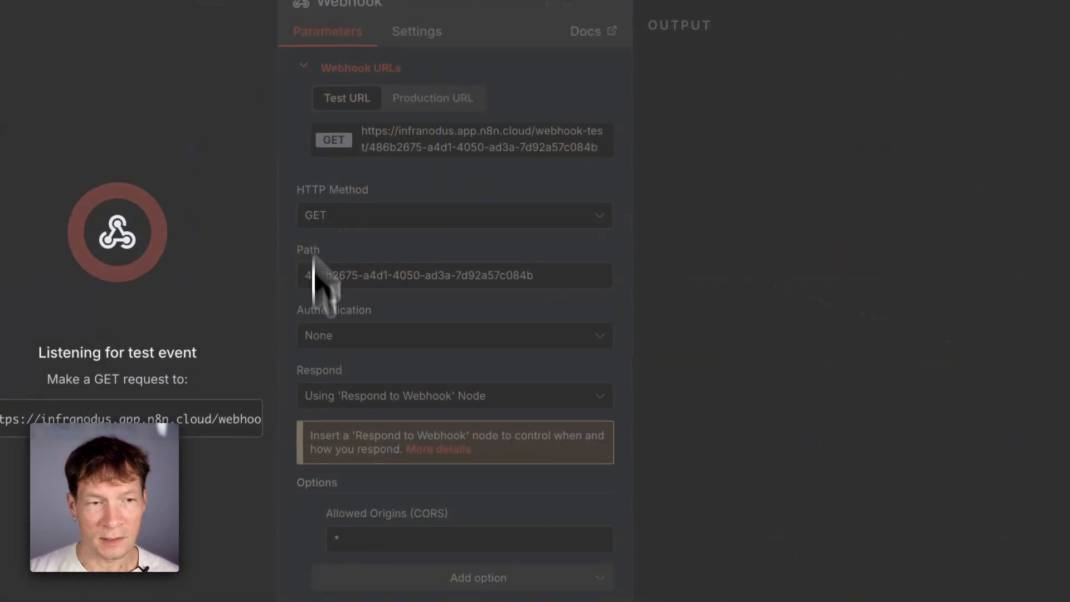
click(203, 421)
- Switch to the N8N Chat Widget site and update the widget with the webhook test URL to try it
click(770, 36)
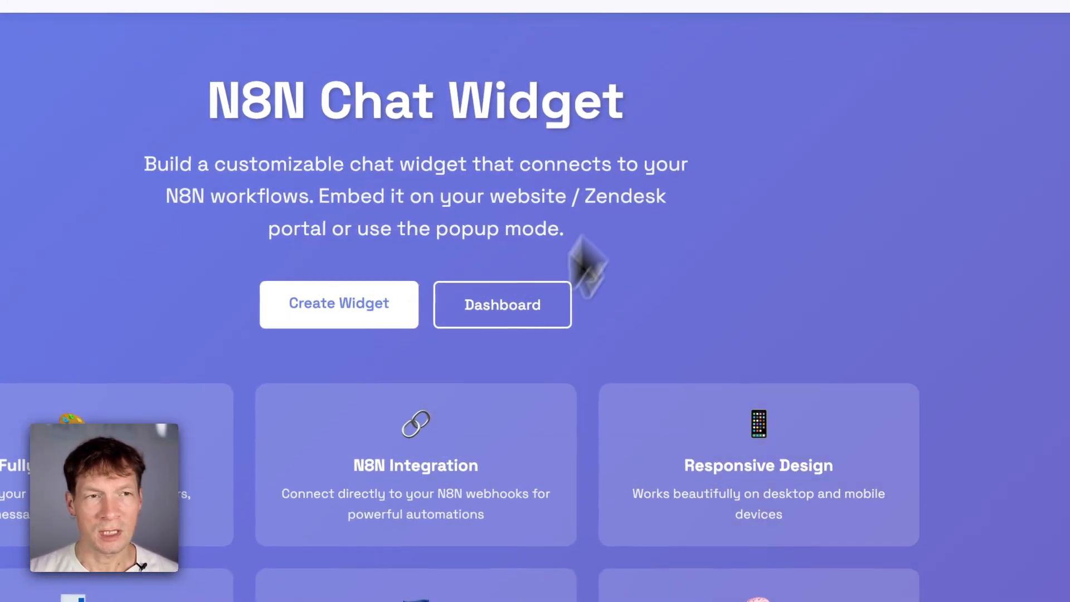
scroll(539, 449, down, 18)
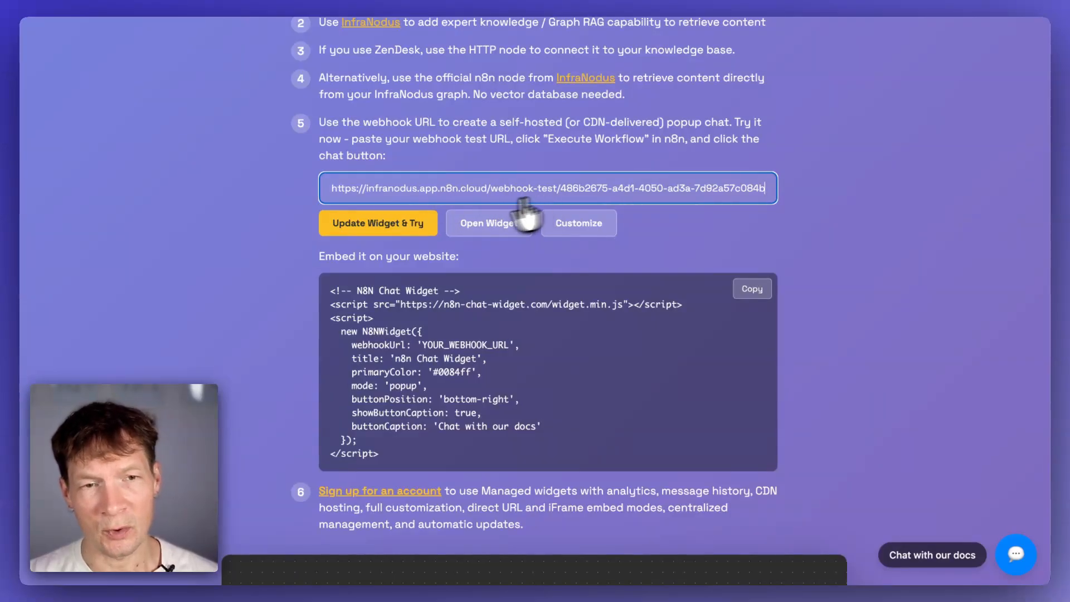
click(397, 222)
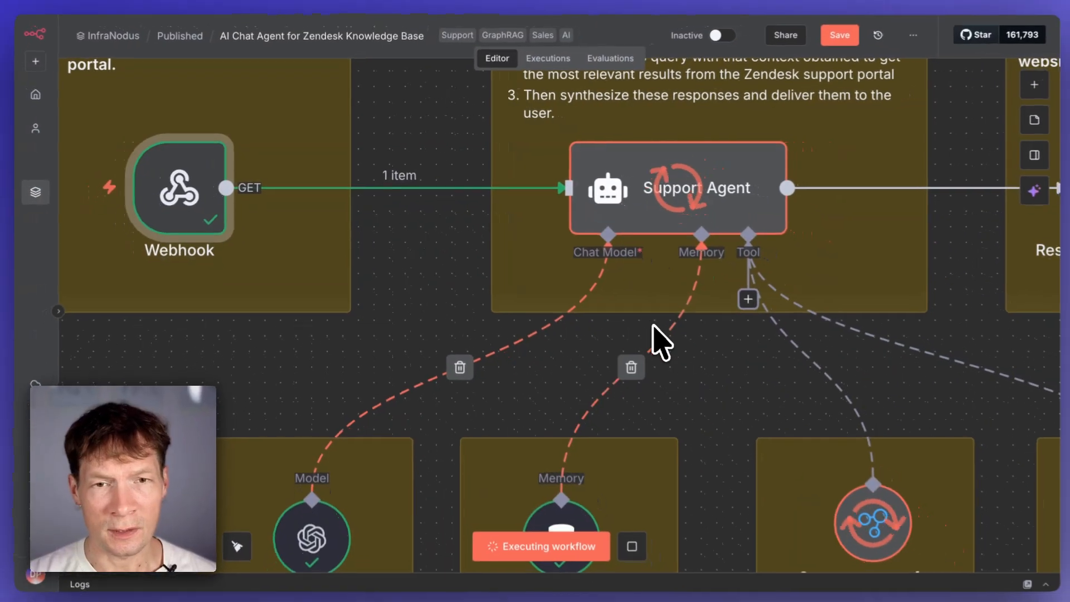
- Watch the workflow run through its nodes and read the chat widget's answer about modularity
scroll(652, 324, right, 1)
scroll(652, 325, down, 3)
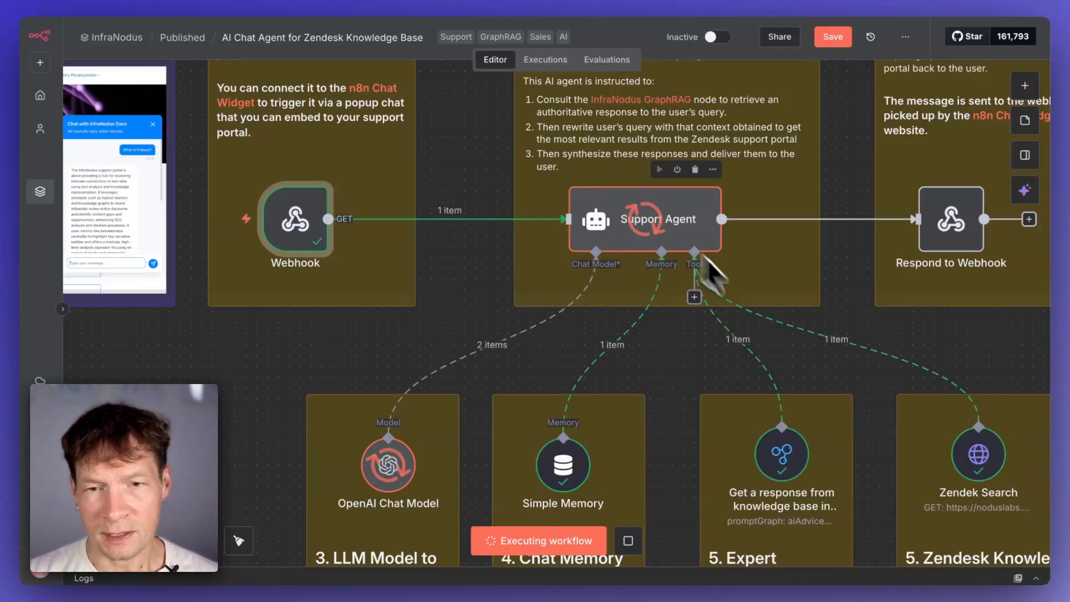
scroll(928, 488, right, 4)
scroll(928, 488, down, 2)
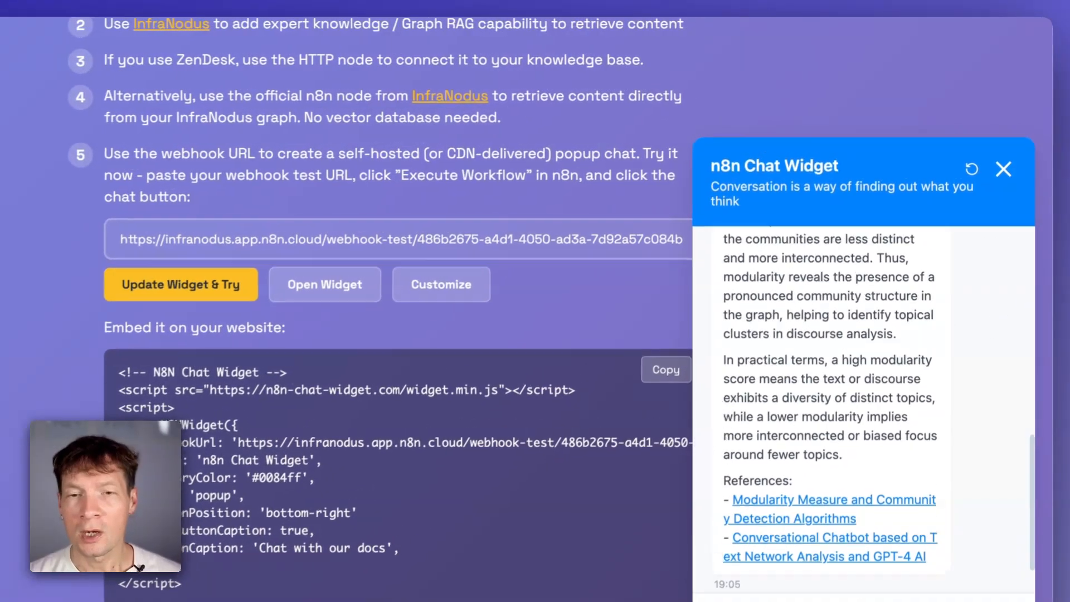
scroll(841, 382, up, 5)
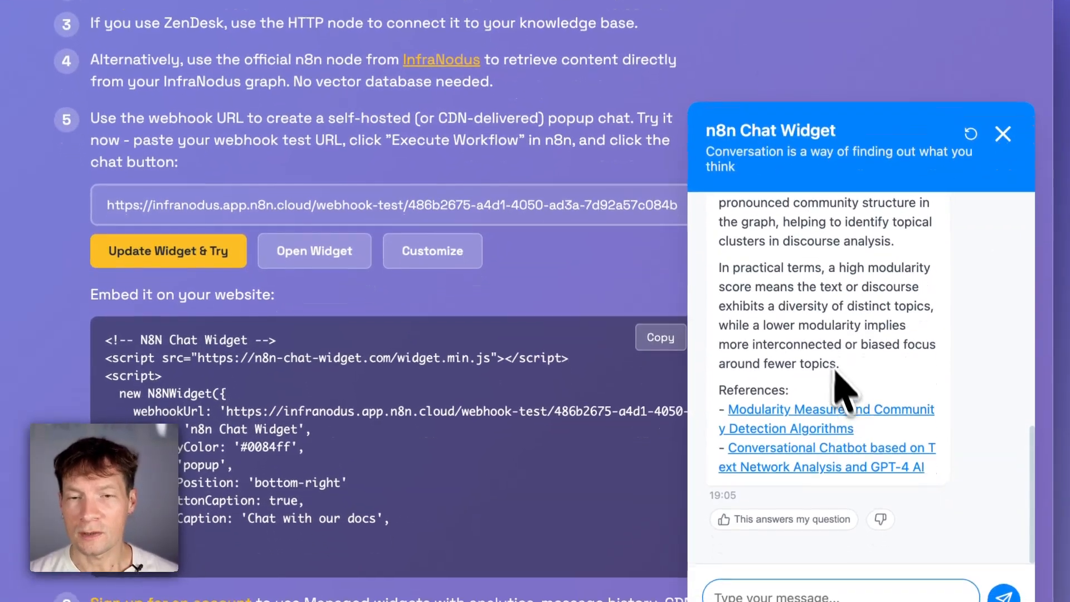
scroll(828, 353, down, 5)
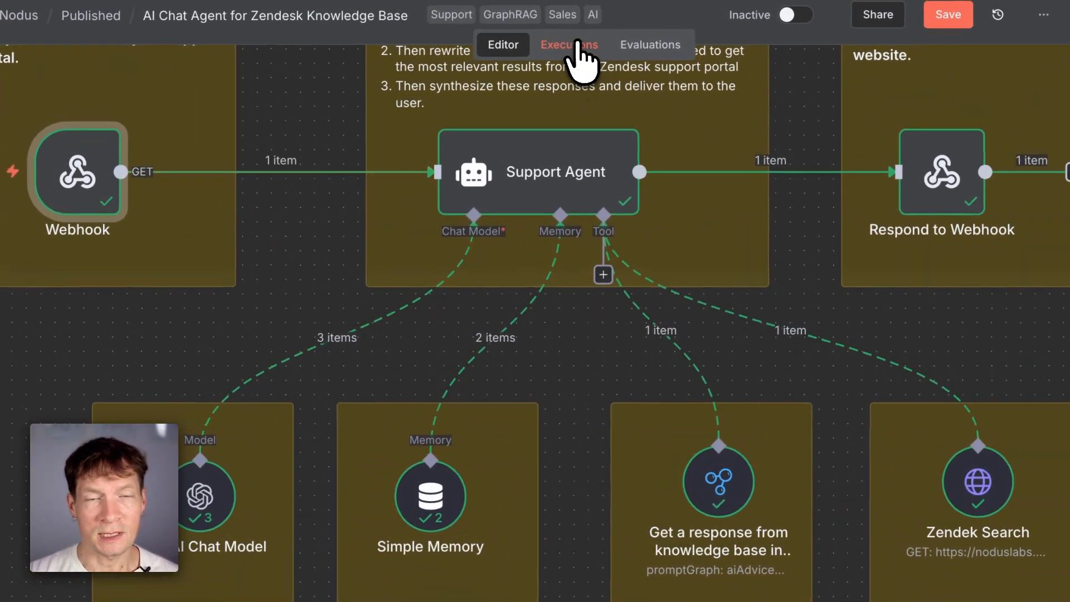
- Open the latest execution in Executions and inspect the Webhook and Support Agent log entries
click(574, 47)
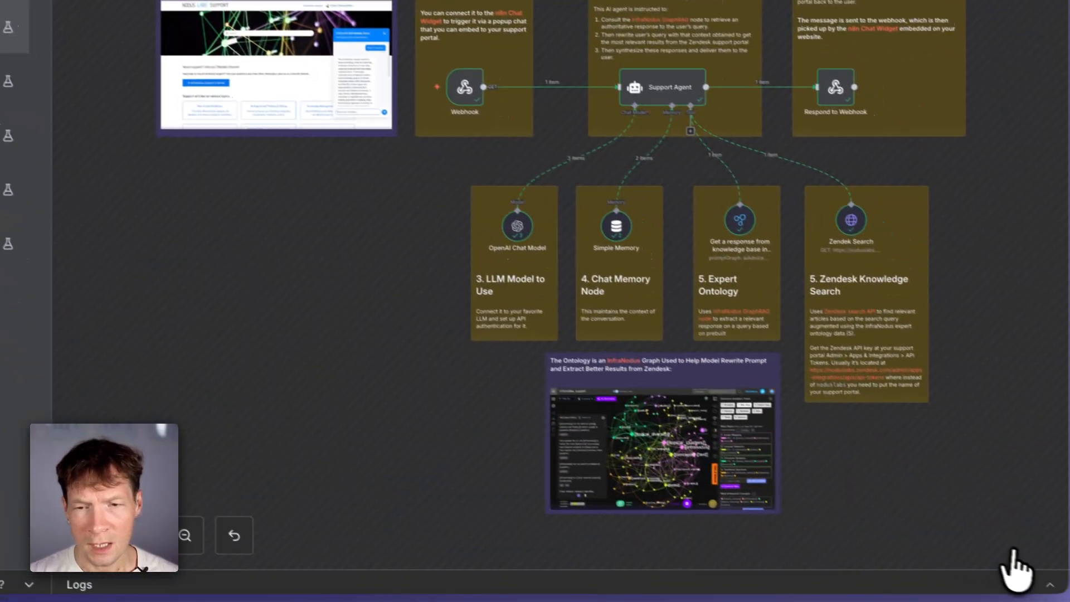
click(1034, 583)
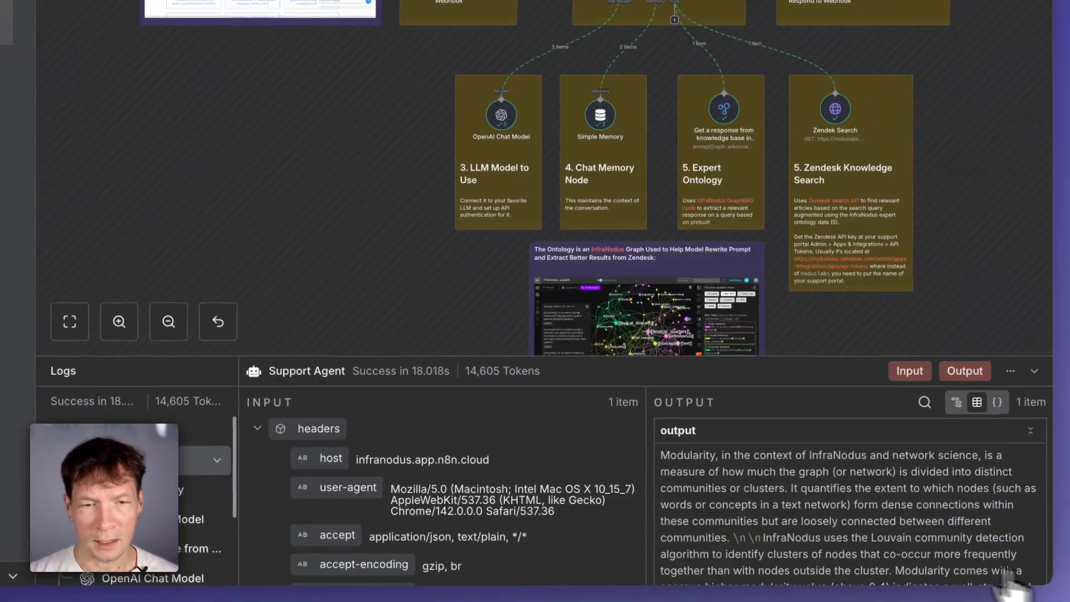
click(305, 499)
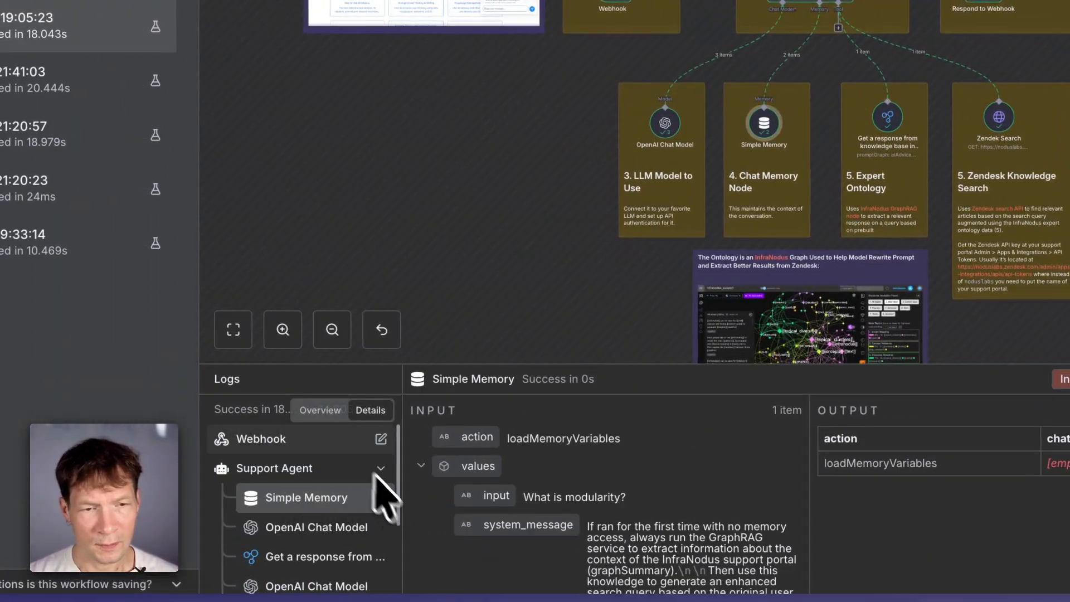
scroll(601, 535, down, 2)
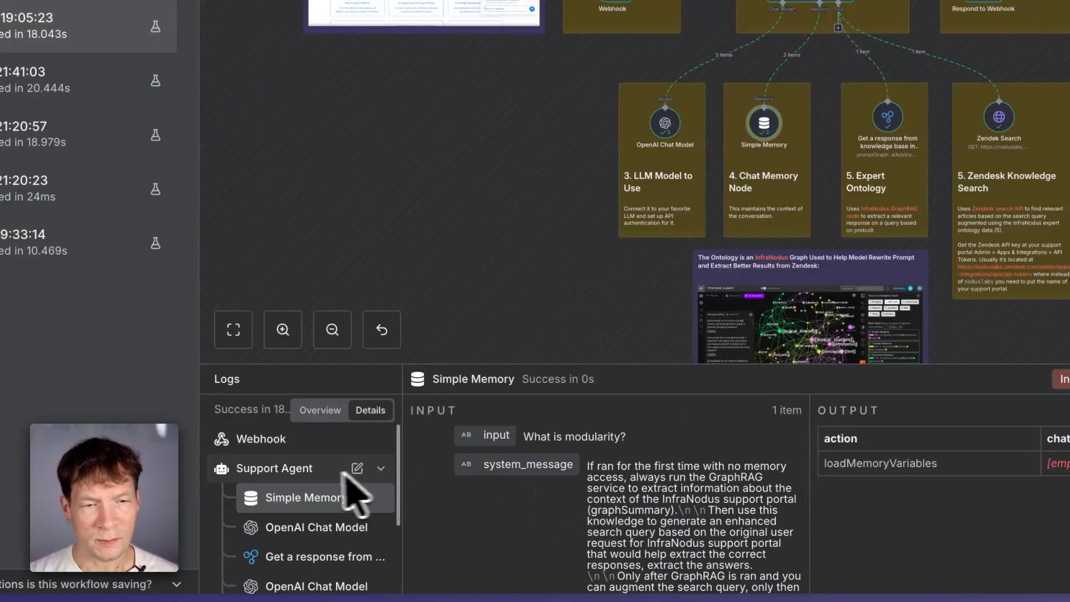
click(281, 440)
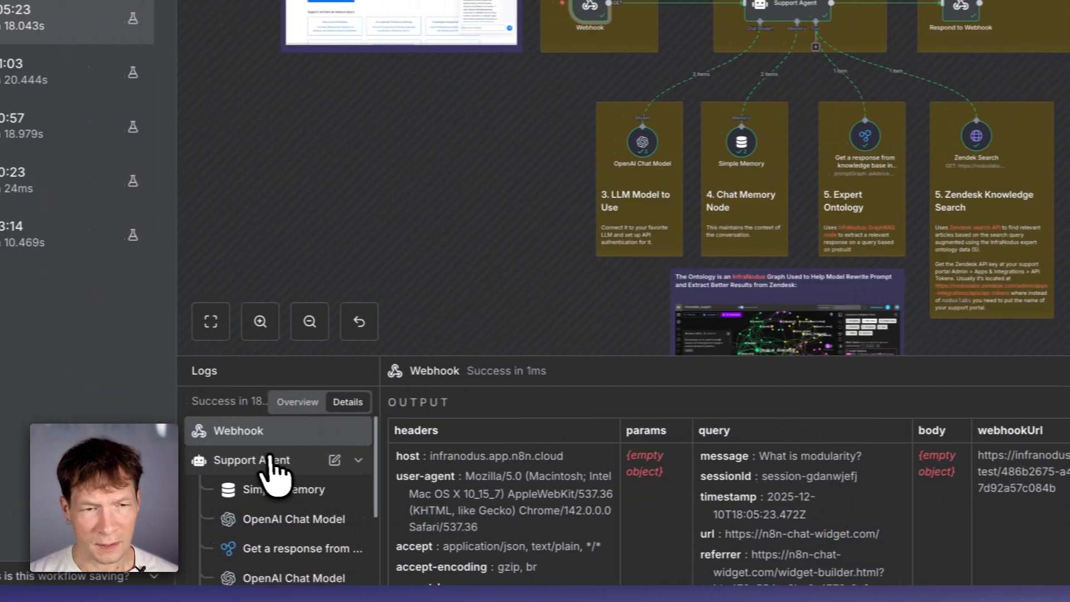
click(134, 462)
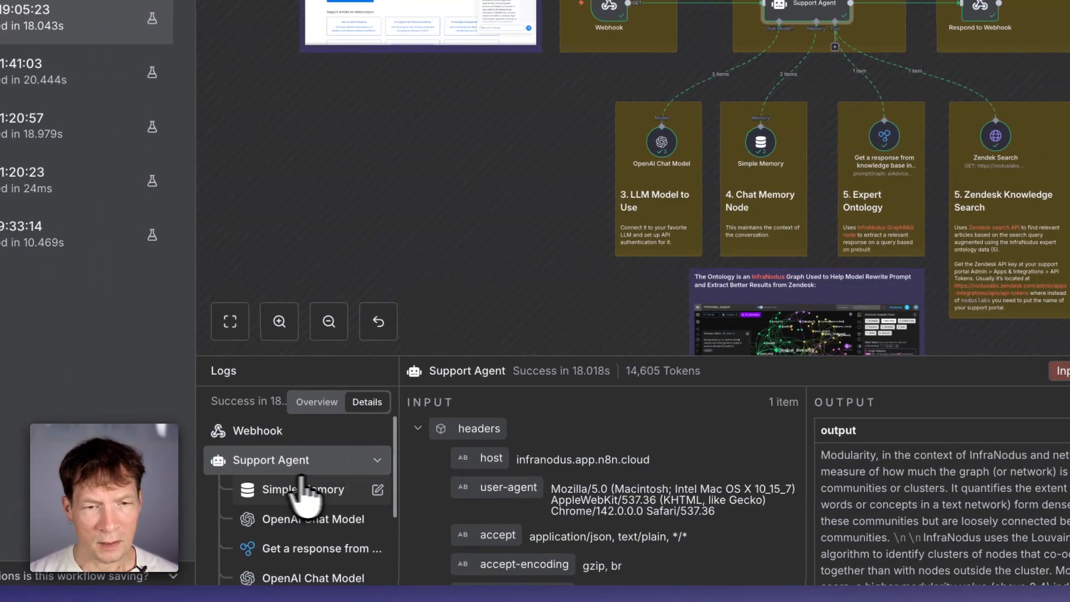
- Review the Support Agent input and the Simple Memory and first OpenAI Chat Model log entries
scroll(544, 468, down, 2)
scroll(869, 518, down, 2)
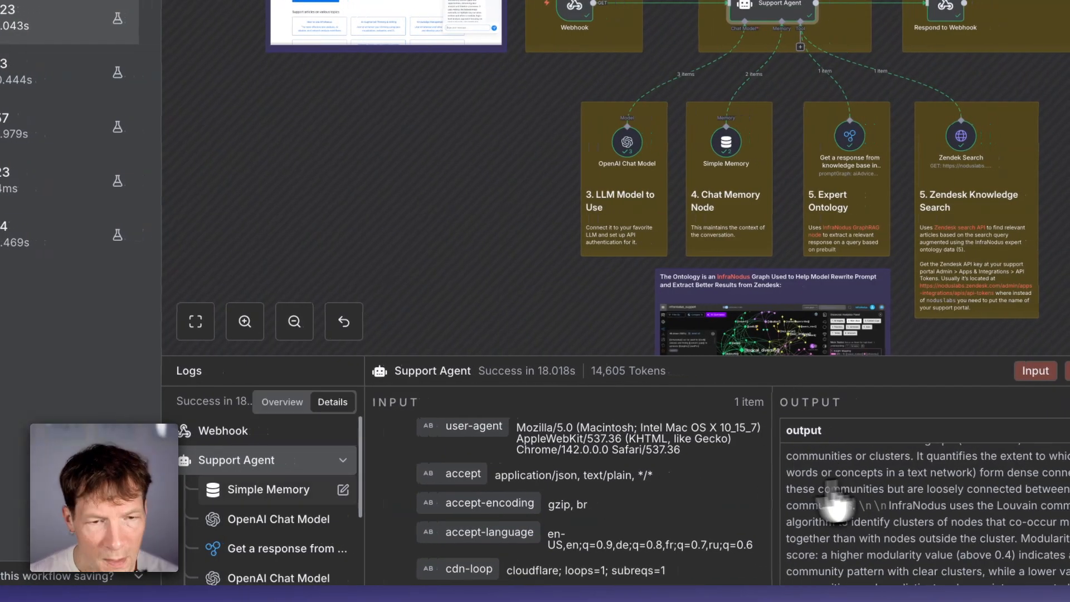
click(303, 489)
click(302, 526)
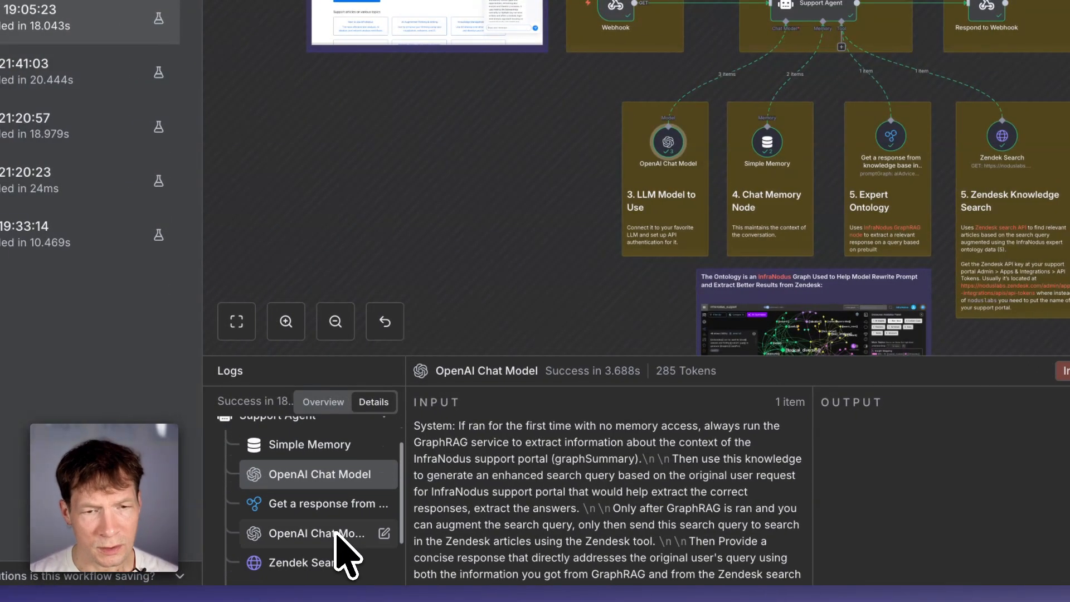
scroll(619, 504, down, 1)
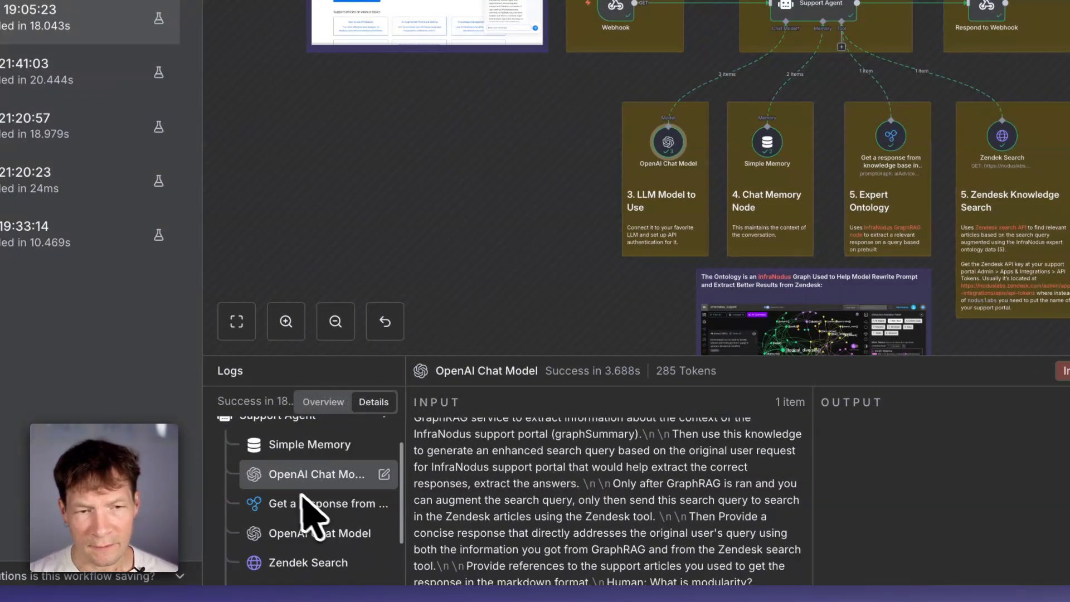
- Examine the InfraNodus GraphRAG node's input prompt and its output for the modularity query
click(336, 511)
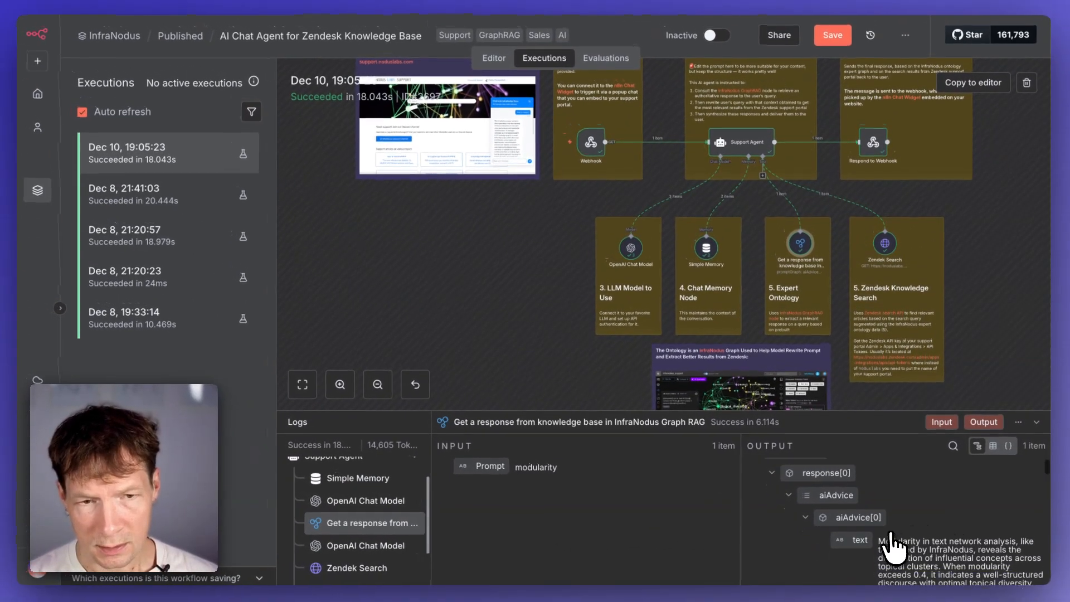
scroll(892, 546, down, 2)
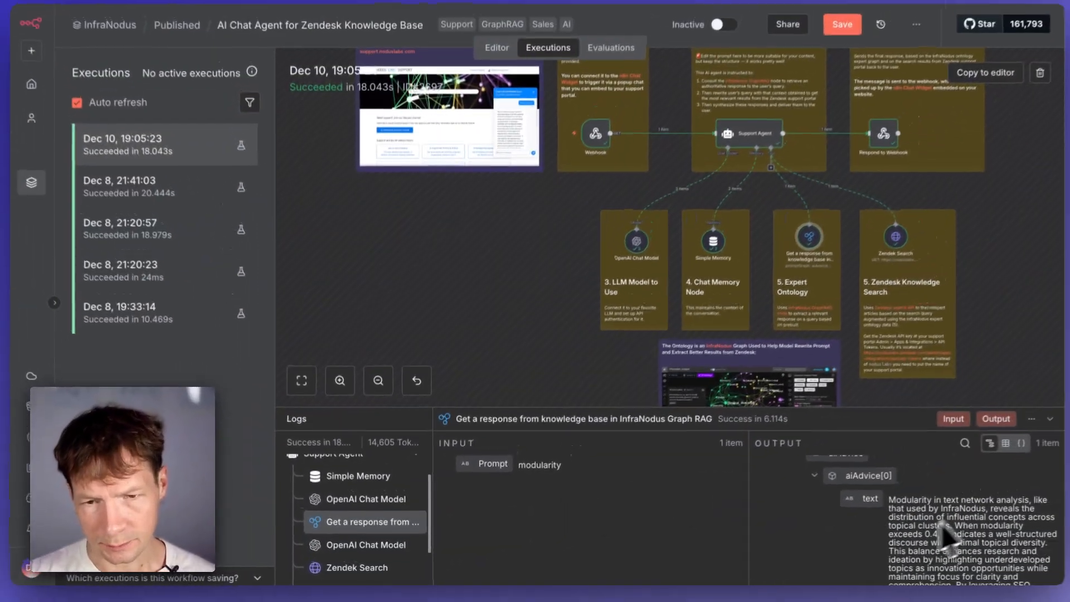
scroll(1009, 541, down, 2)
scroll(1008, 538, up, 2)
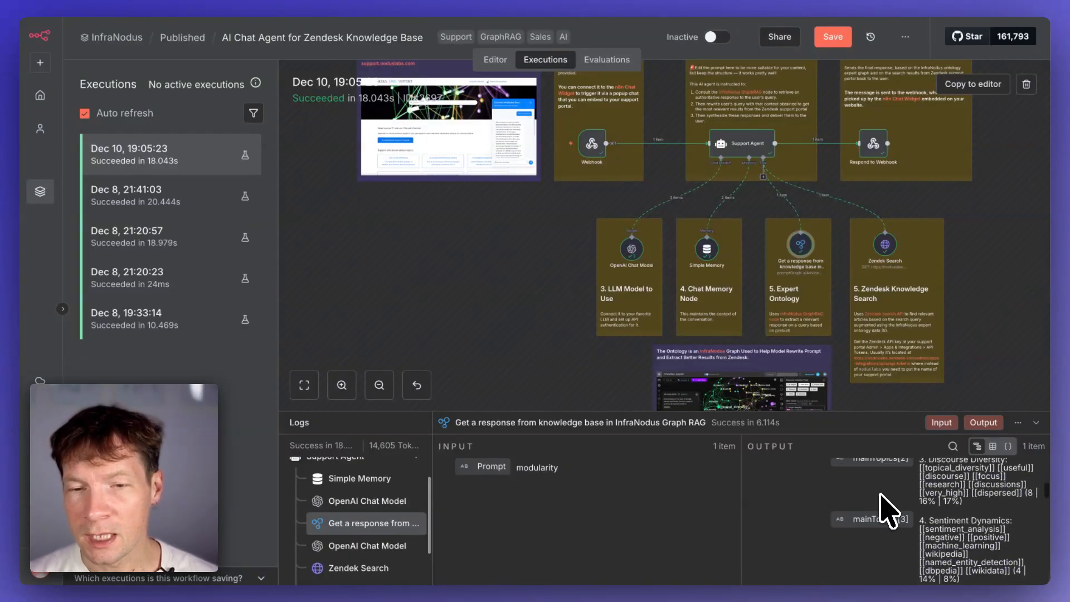
scroll(886, 504, down, 10)
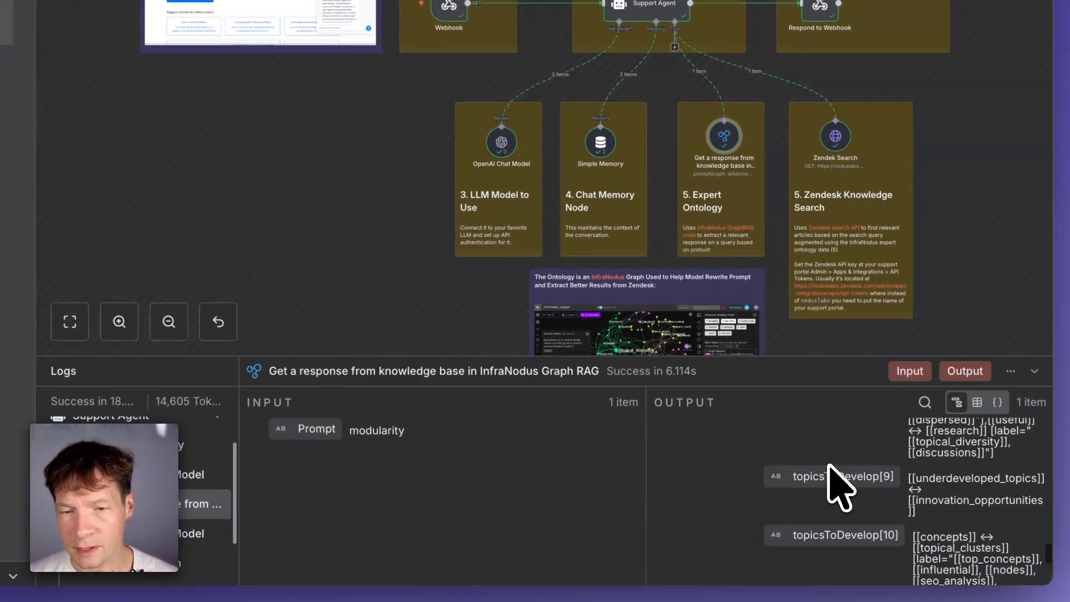
scroll(836, 485, down, 10)
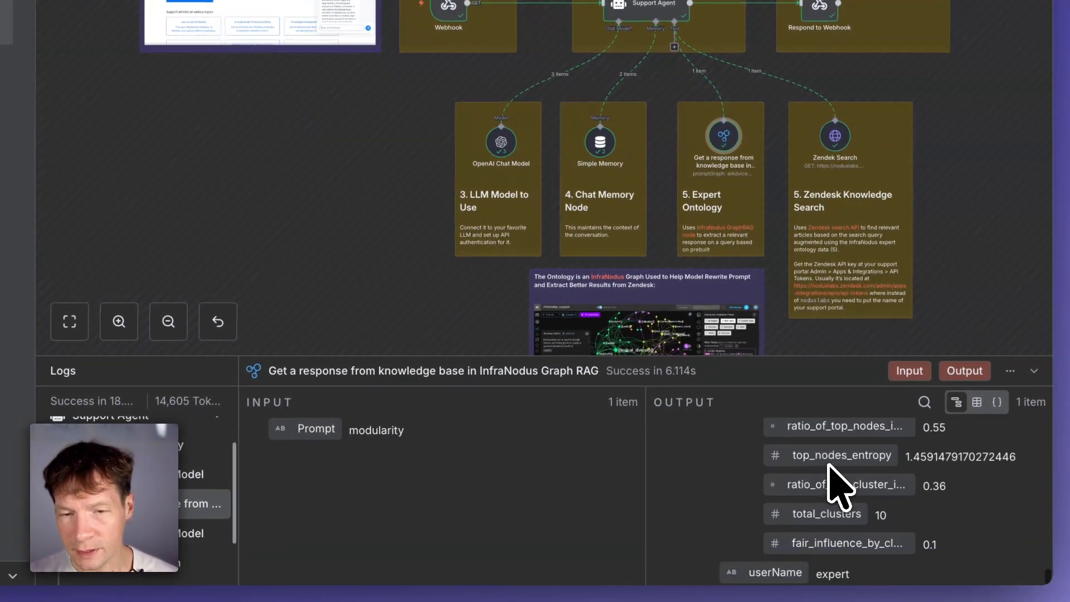
scroll(835, 485, up, 8)
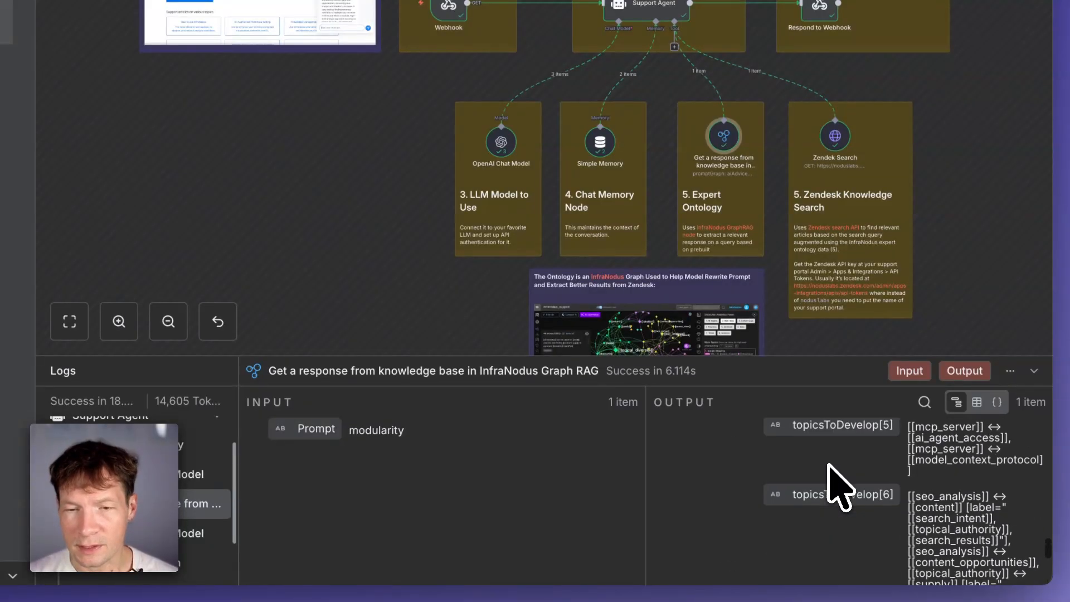
scroll(829, 465, up, 2)
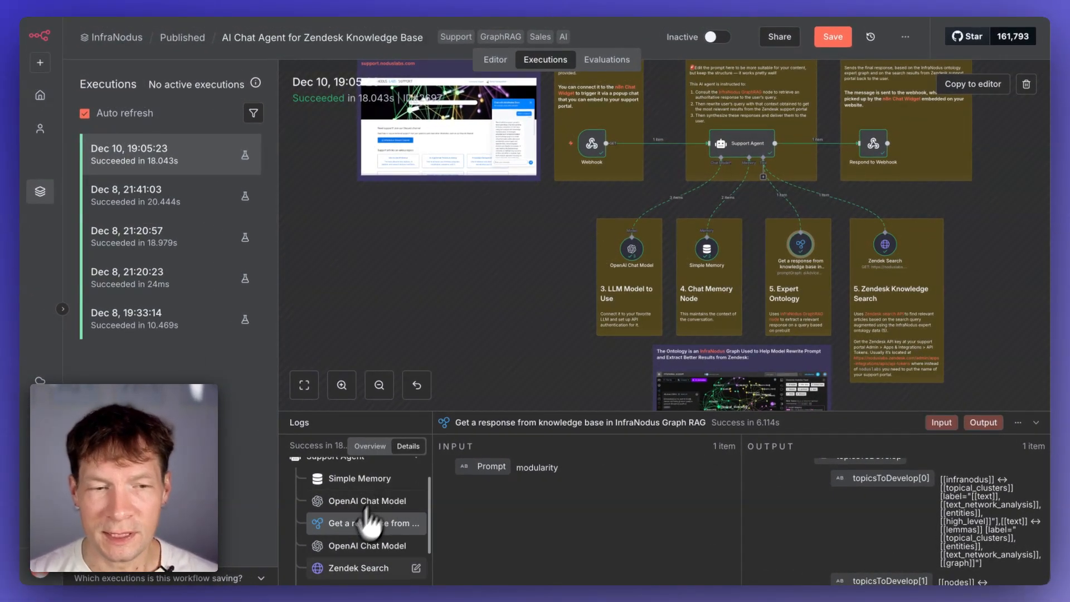
- Inspect the second OpenAI Chat Model call and the Zendesk Search node's query input
click(357, 546)
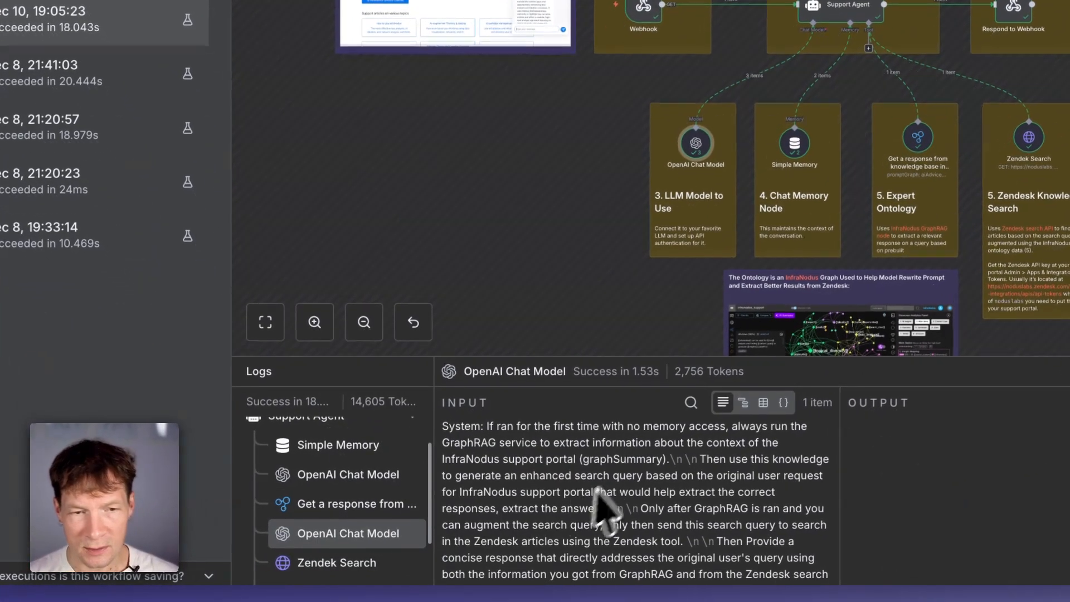
scroll(502, 530, down, 15)
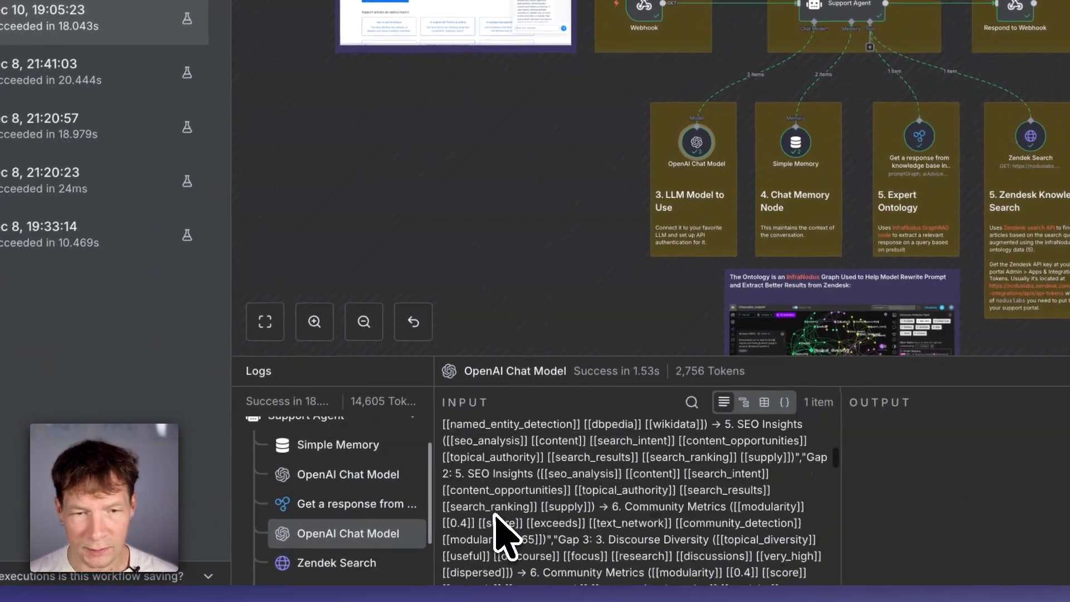
click(315, 564)
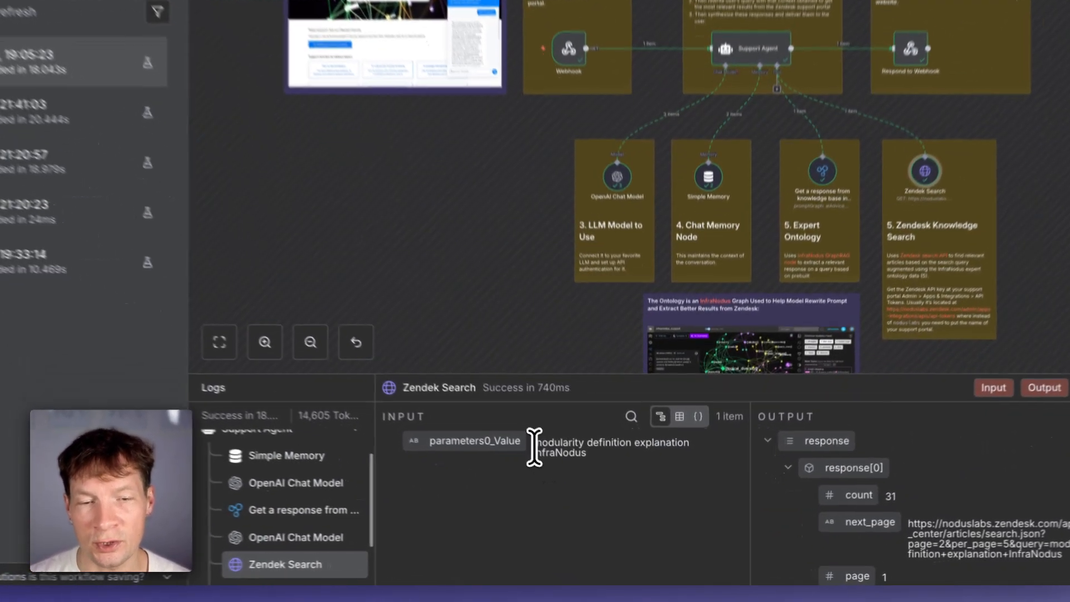
drag(564, 472, 672, 477)
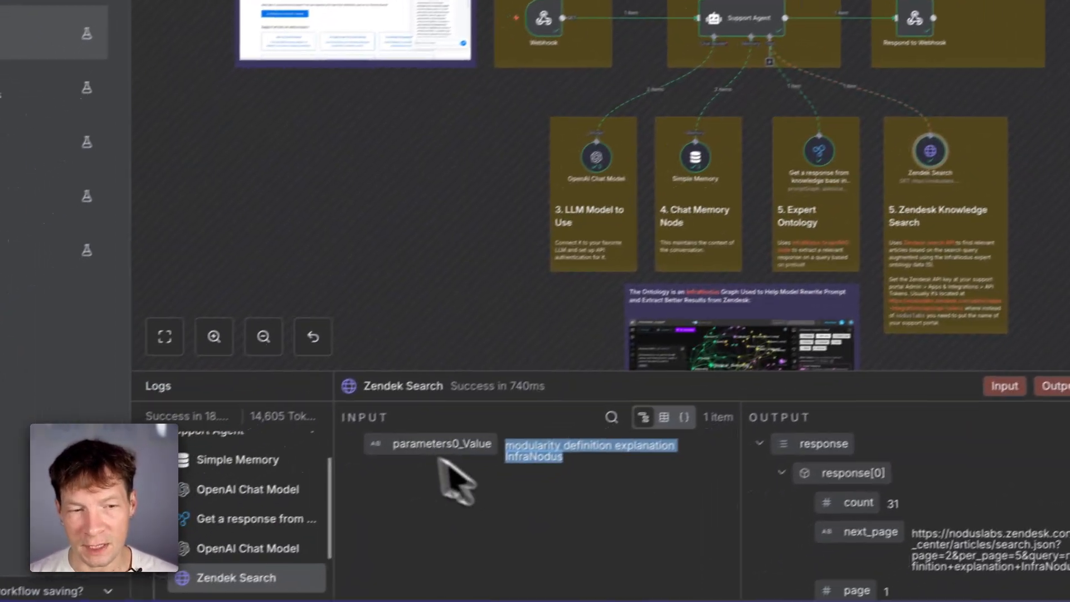
- Review the Zendesk Search output and the InfraNodus GraphRAG node's output in the execution log
scroll(903, 596, down, 3)
scroll(932, 557, down, 5)
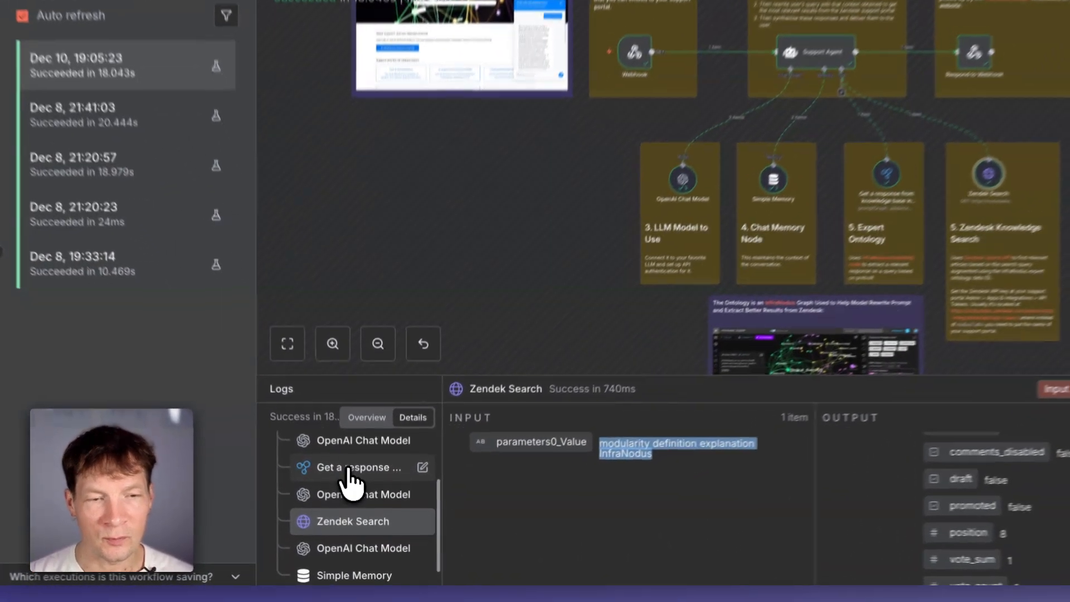
click(346, 486)
scroll(911, 517, down, 3)
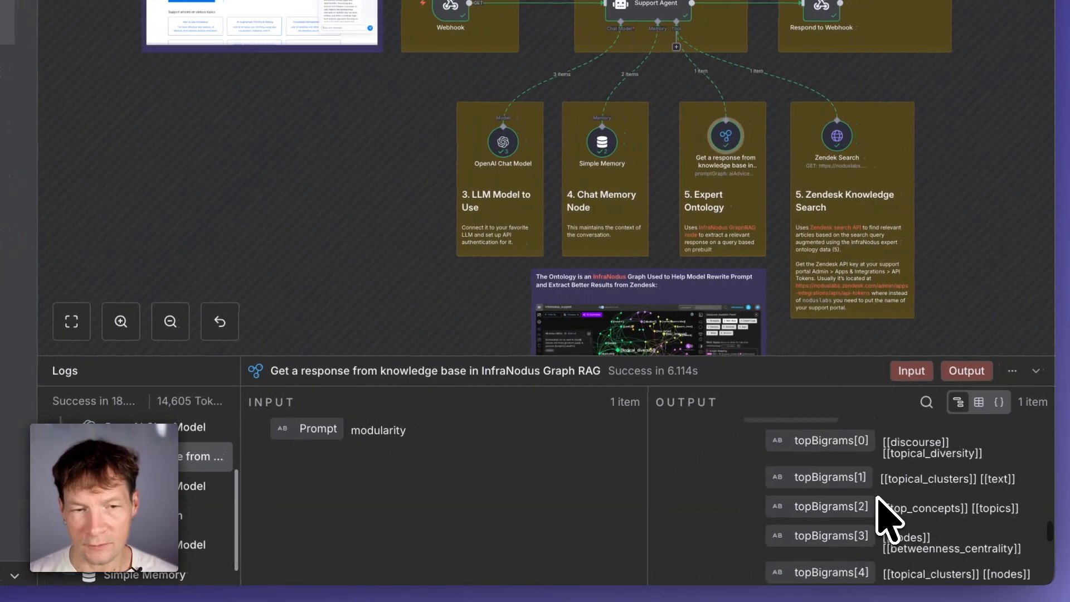
scroll(890, 517, up, 3)
scroll(884, 516, down, 5)
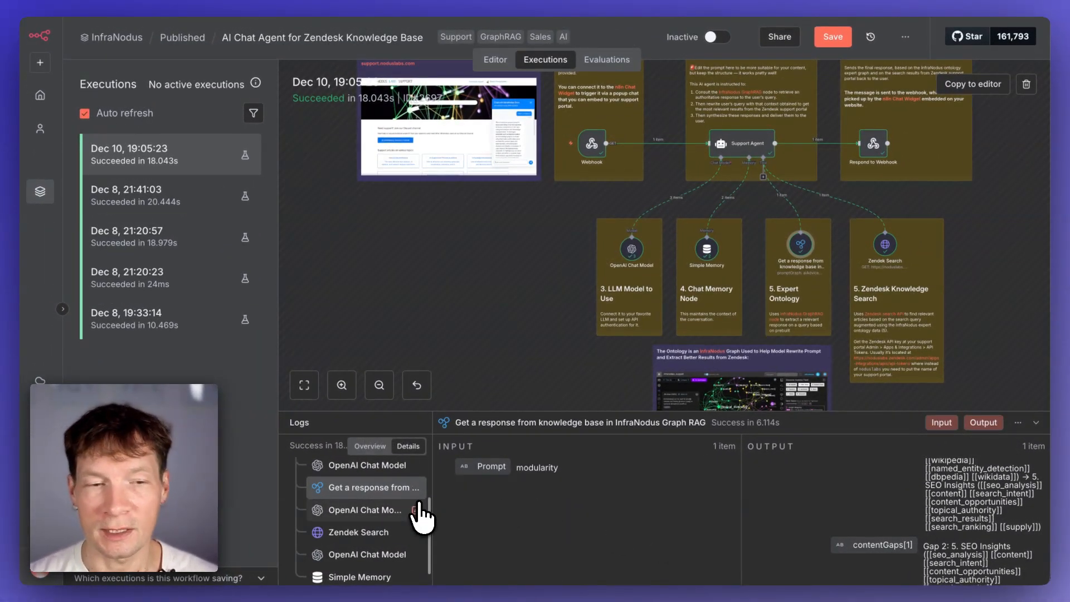
scroll(380, 538, down, 1)
- Examine the last OpenAI Chat Model and Simple Memory log entries of the execution
click(370, 532)
click(363, 555)
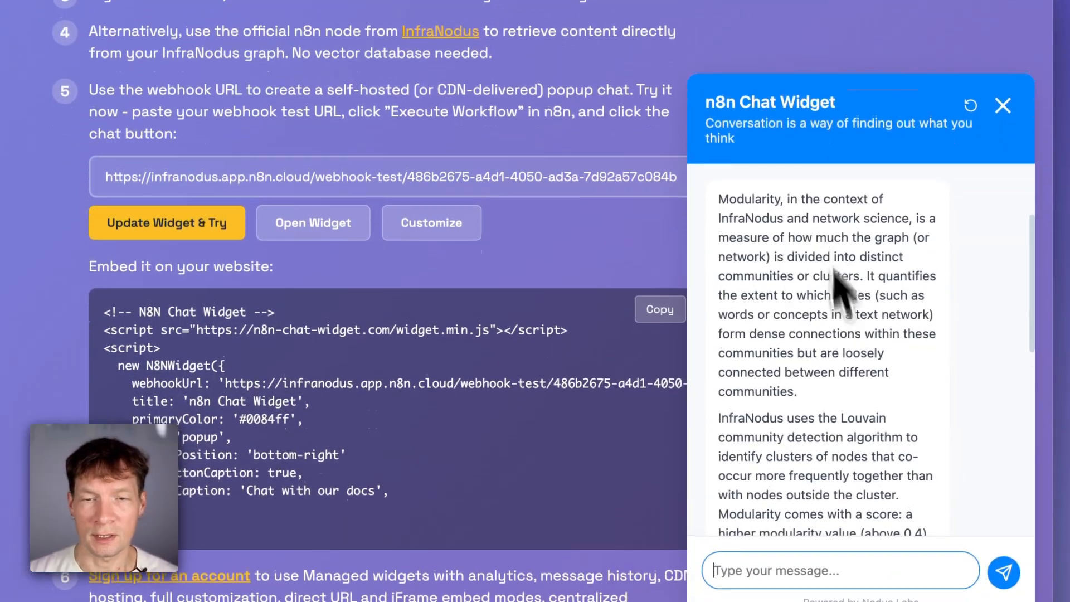
scroll(847, 478, up, 3)
scroll(847, 480, down, 3)
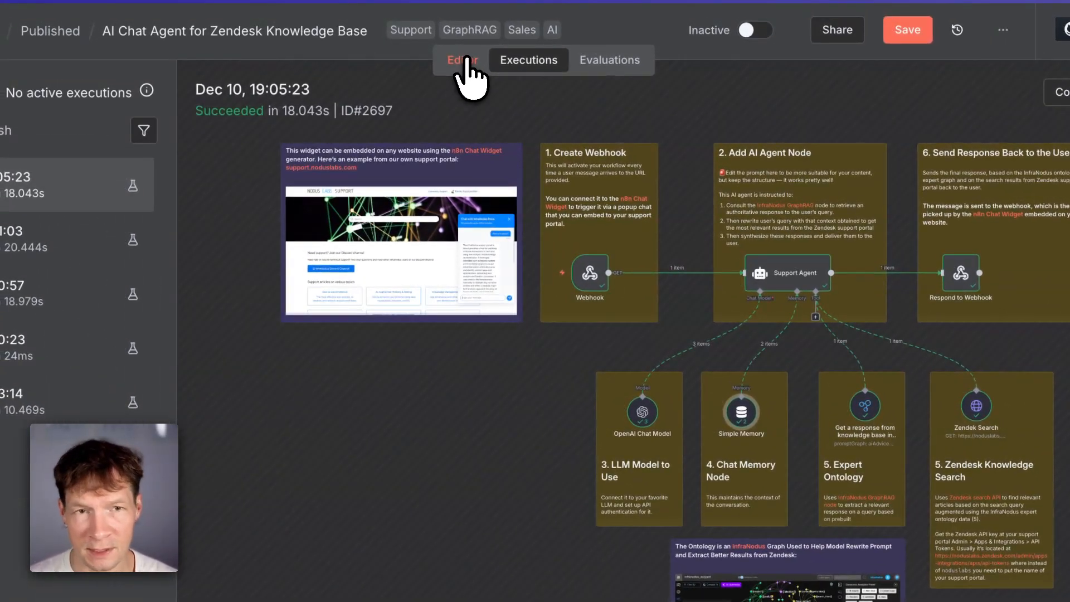
- Return to the editor and open the OpenAI Chat Model node to view its credential and model
click(463, 60)
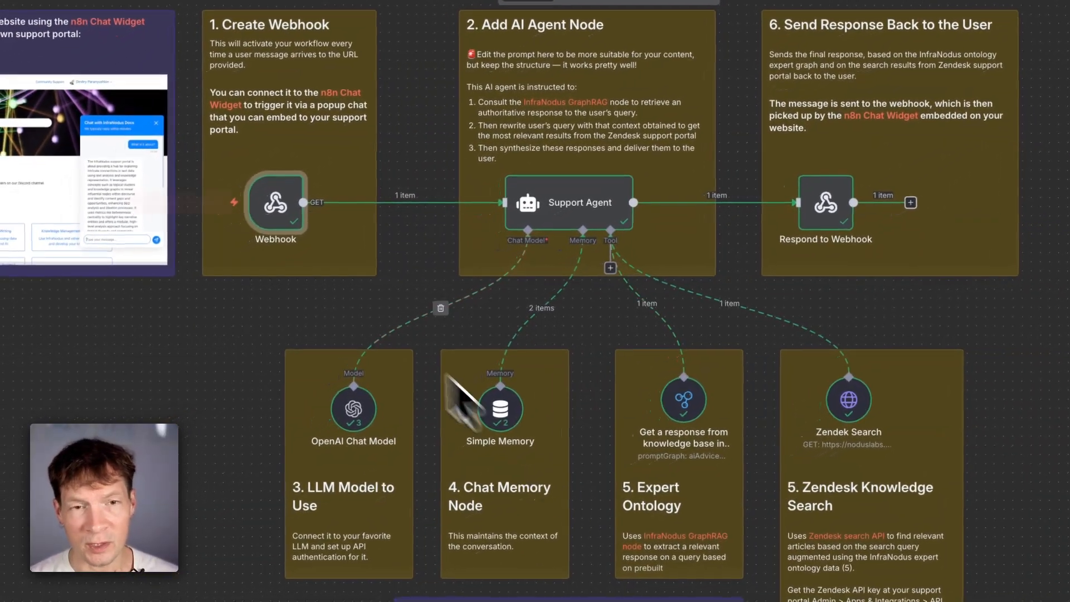
double_click(355, 406)
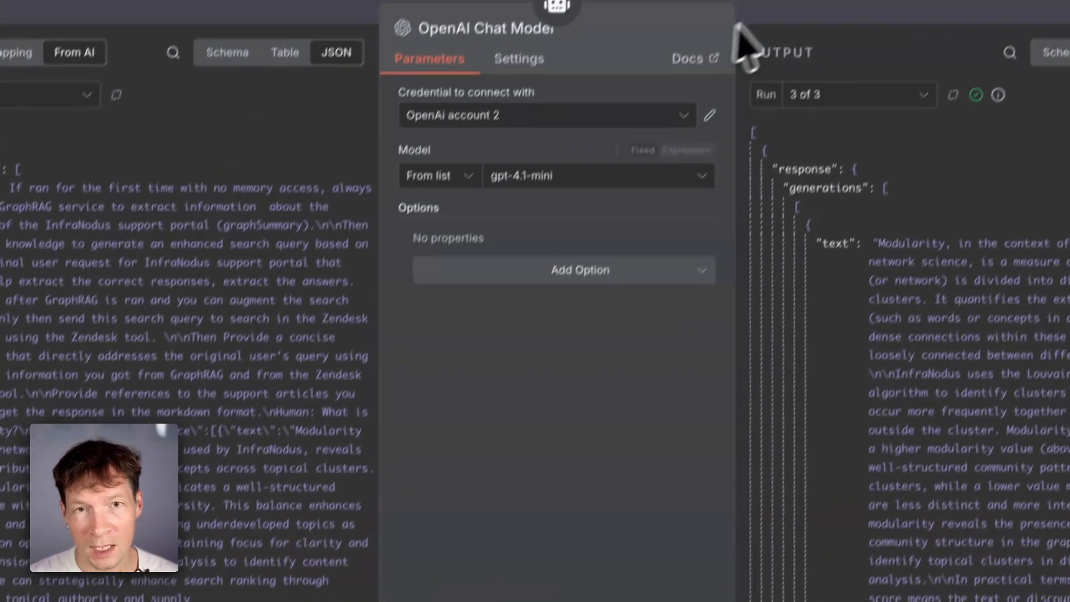
key(Escape)
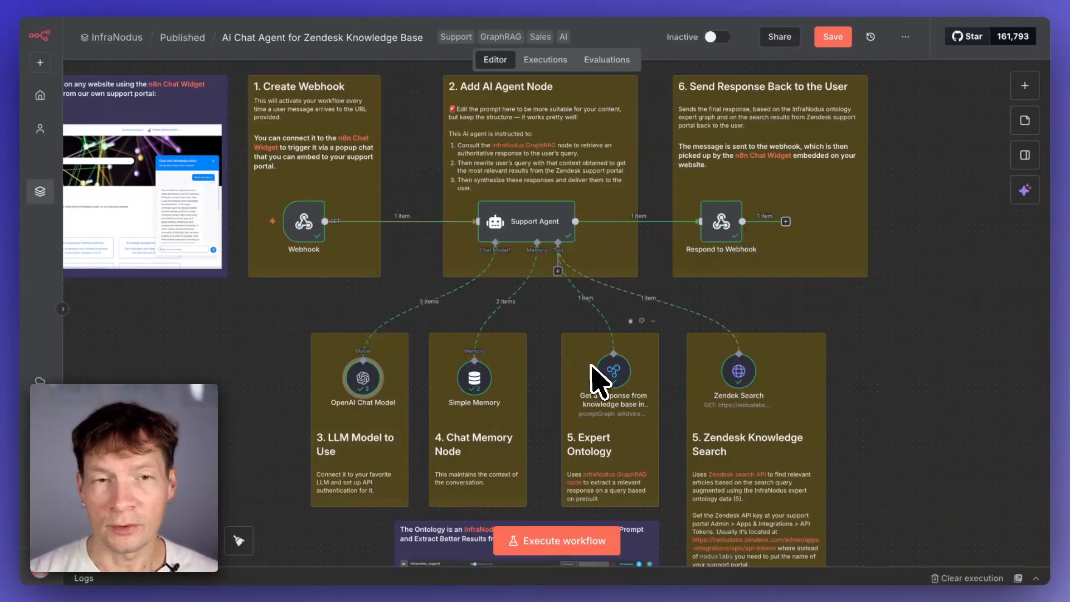
- Open the Support Agent node and read through its user prompt and system message
mouse_move(326, 218)
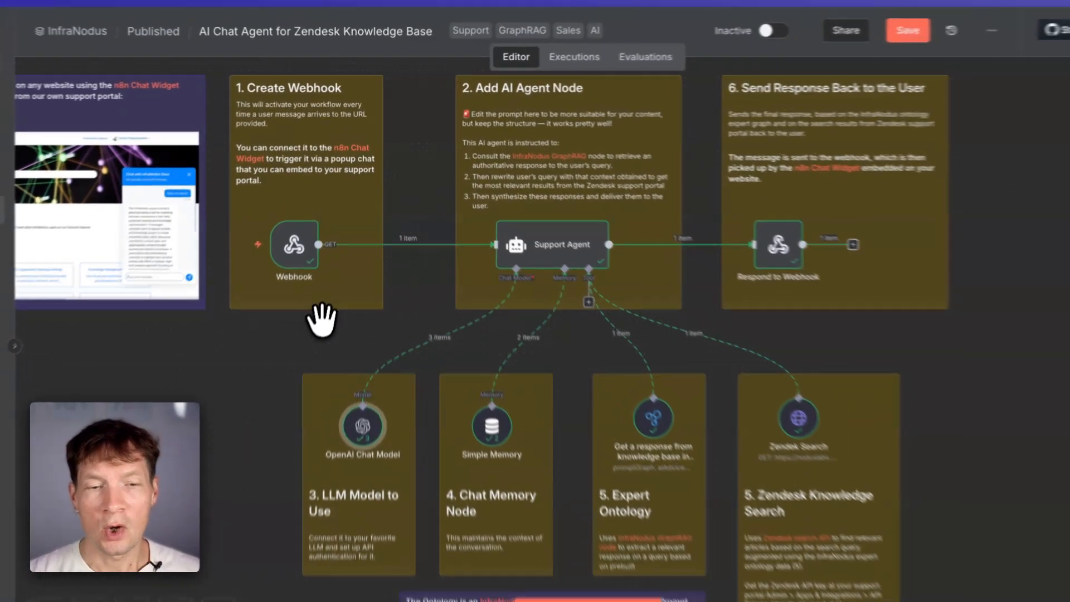
drag(324, 286, 489, 299)
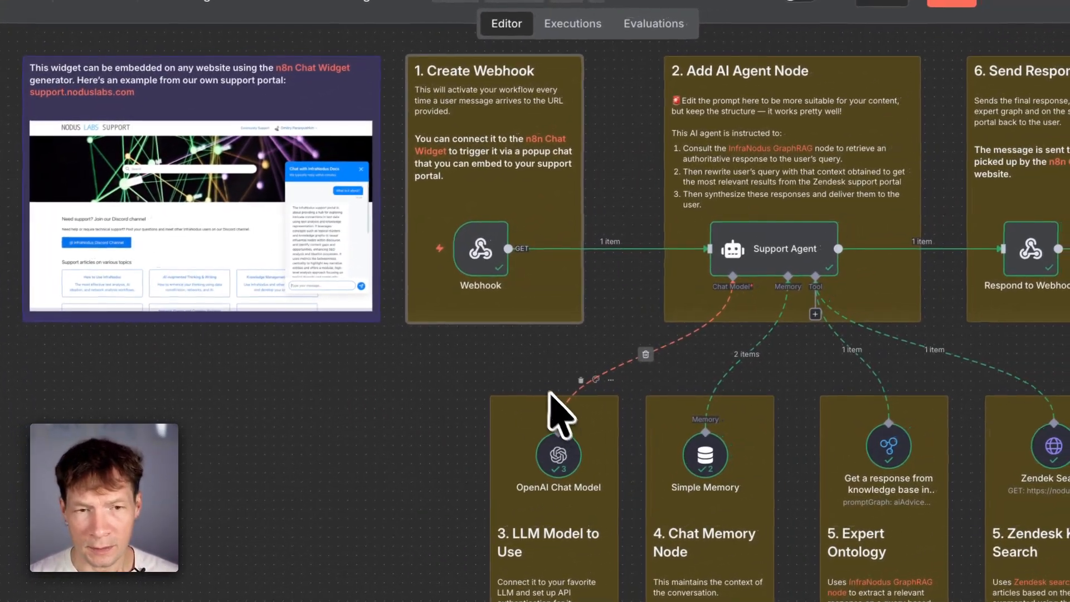
drag(533, 349, 362, 319)
scroll(365, 323, up, 5)
scroll(492, 376, down, 1)
scroll(492, 376, down, 5)
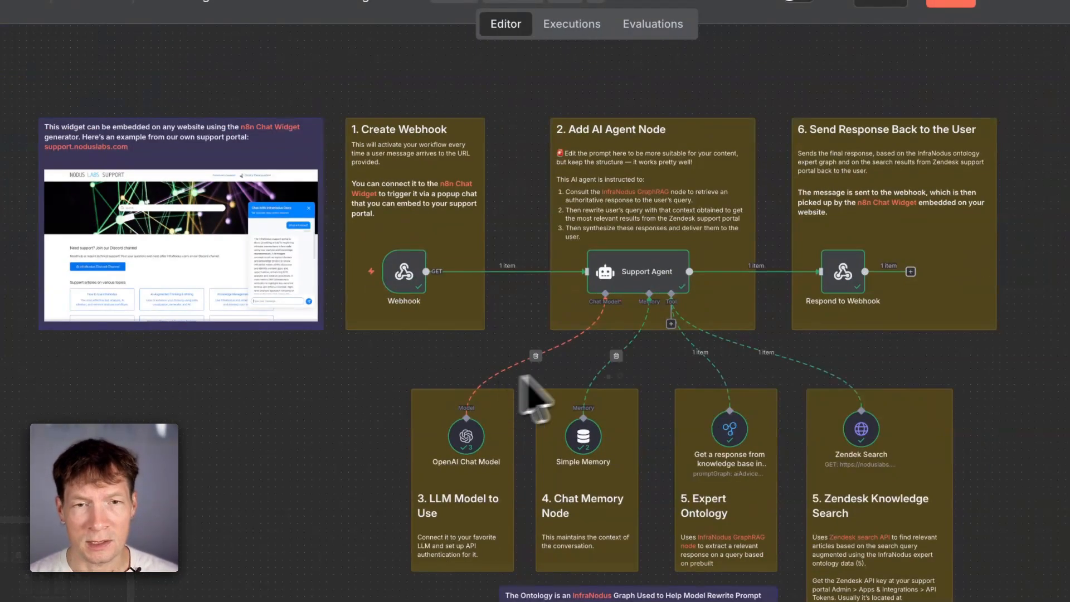
double_click(635, 286)
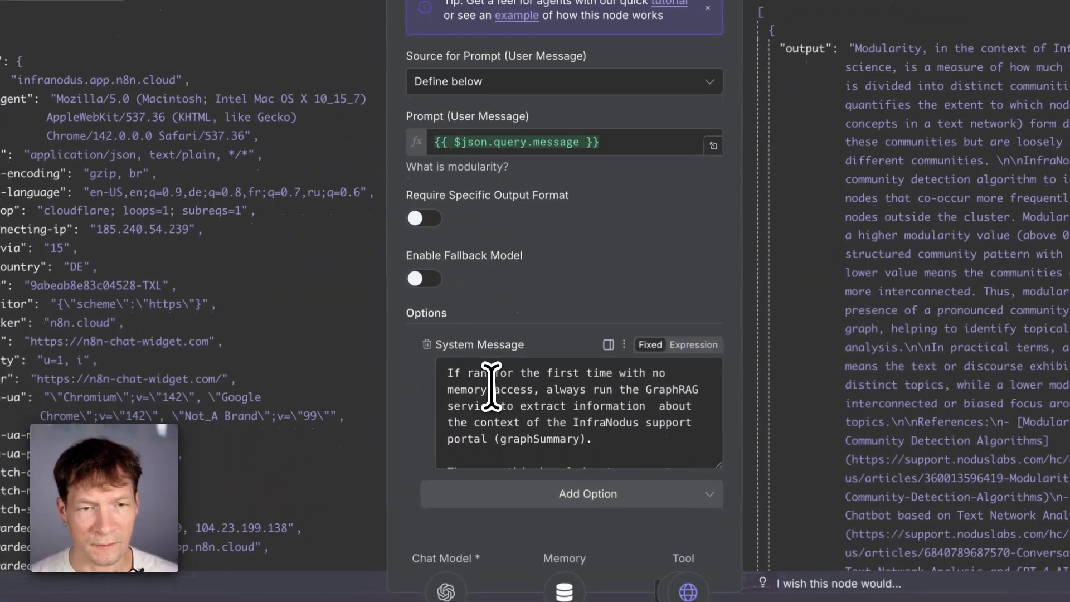
scroll(483, 485, down, 1)
scroll(480, 405, up, 1)
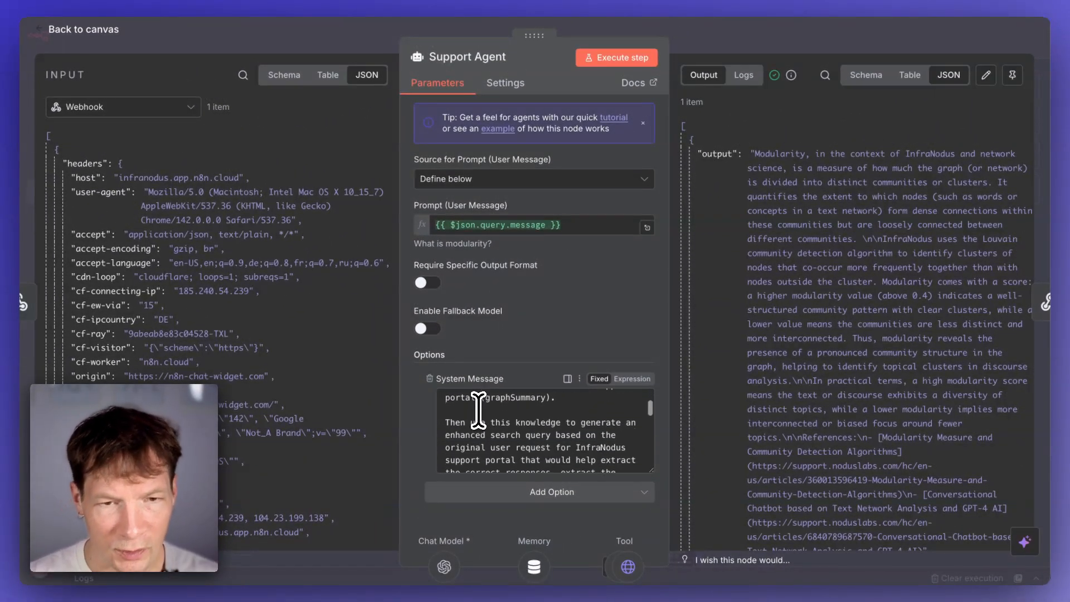
scroll(517, 437, up, 1)
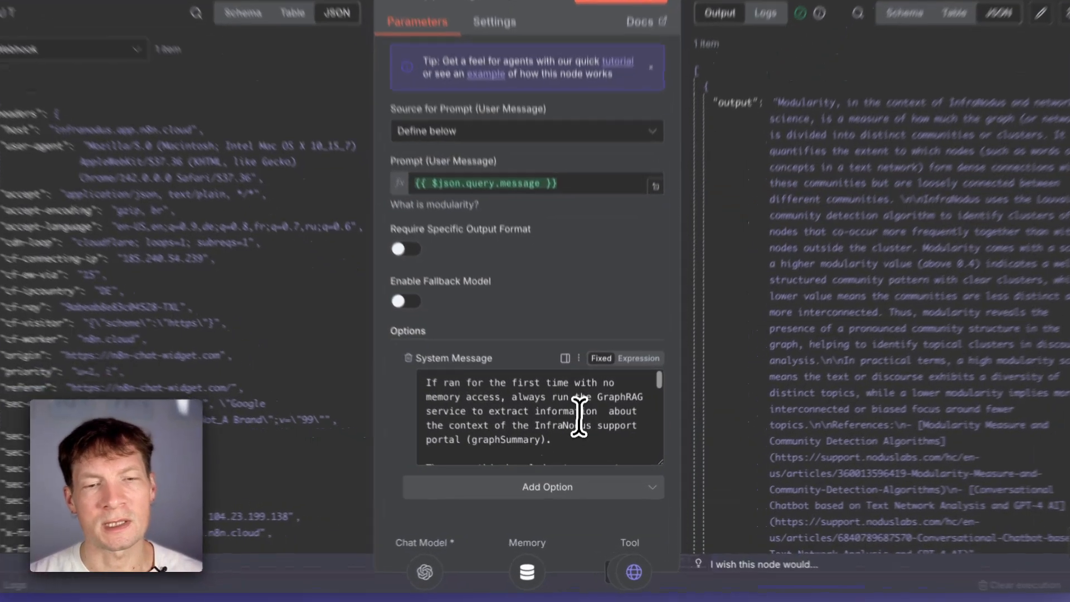
double_click(568, 426)
double_click(548, 437)
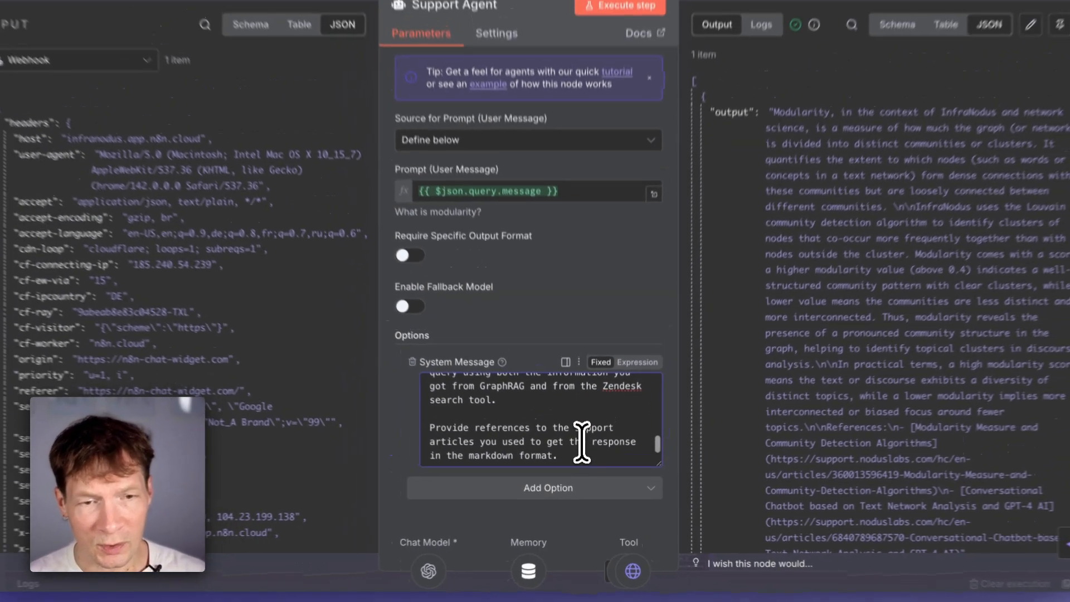
scroll(485, 410, up, 5)
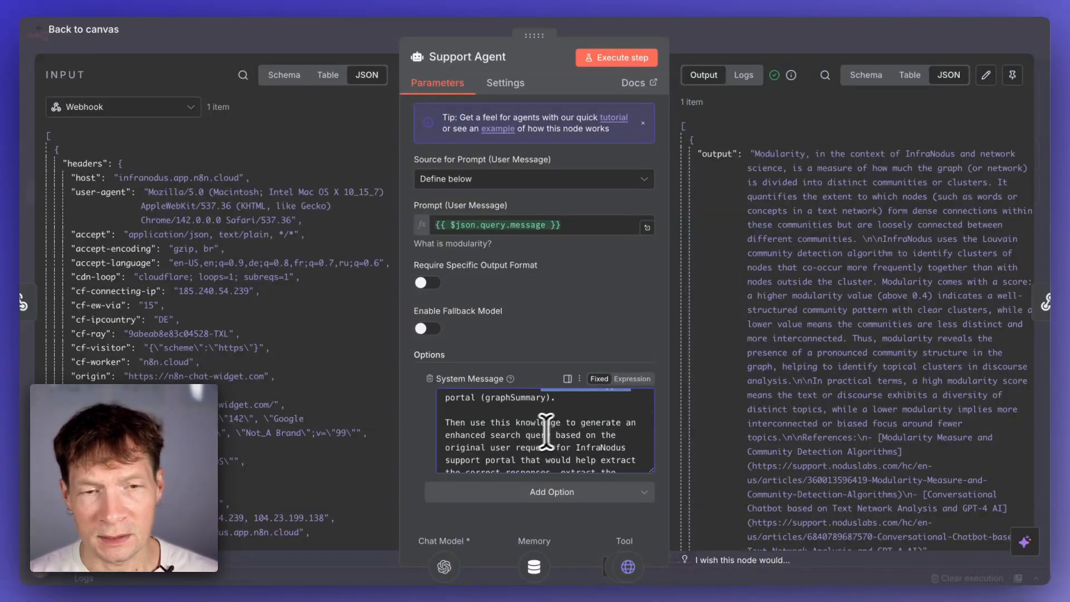
scroll(521, 451, down, 2)
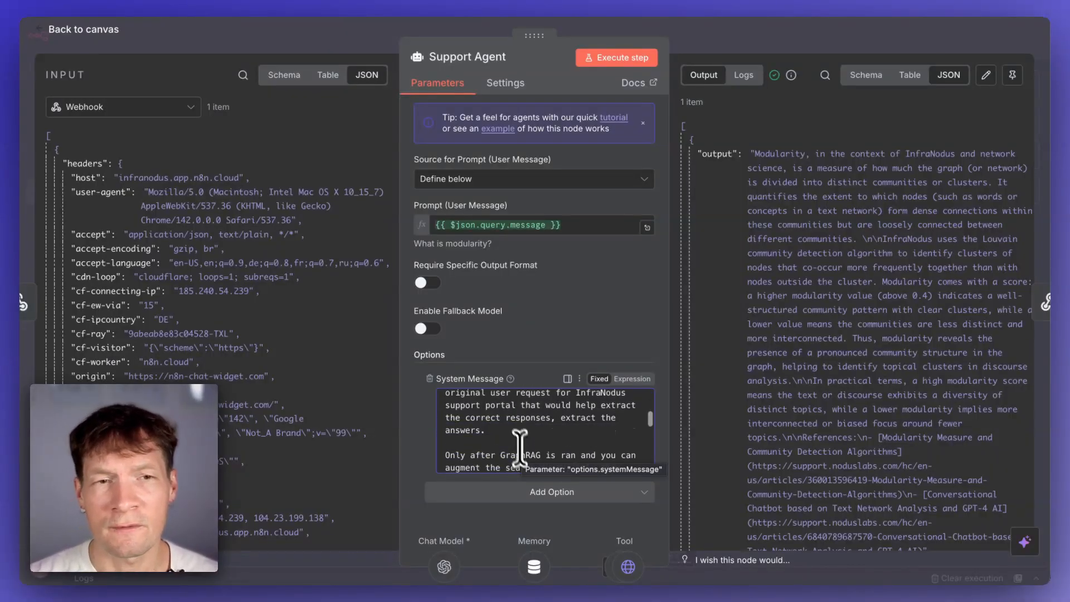
click(328, 29)
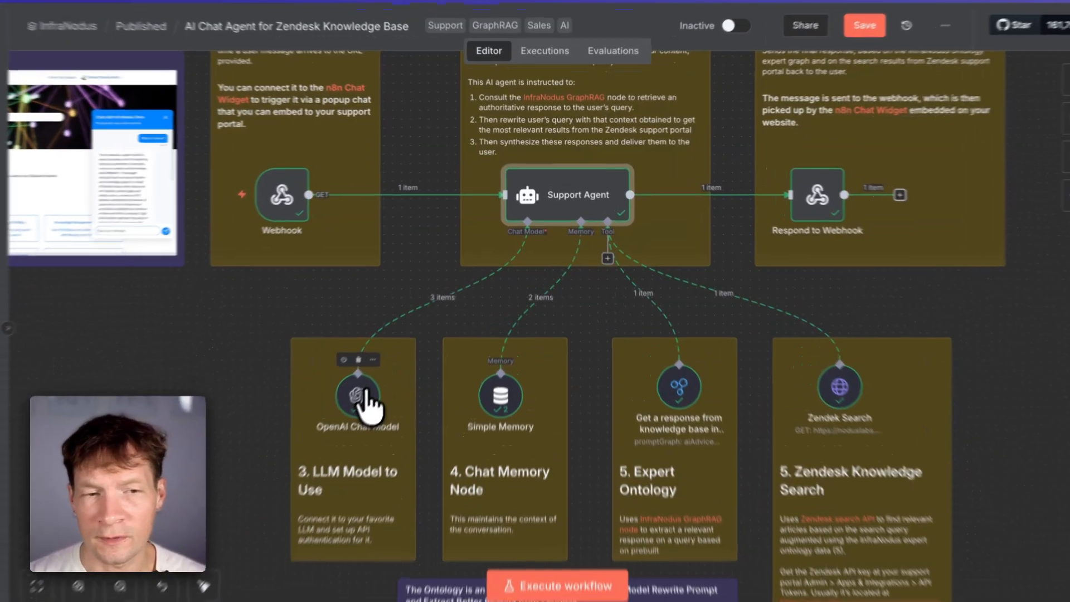
- Reopen the OpenAI Chat Model node and check its OpenAI credential and gpt-4.1-mini model selection
double_click(383, 382)
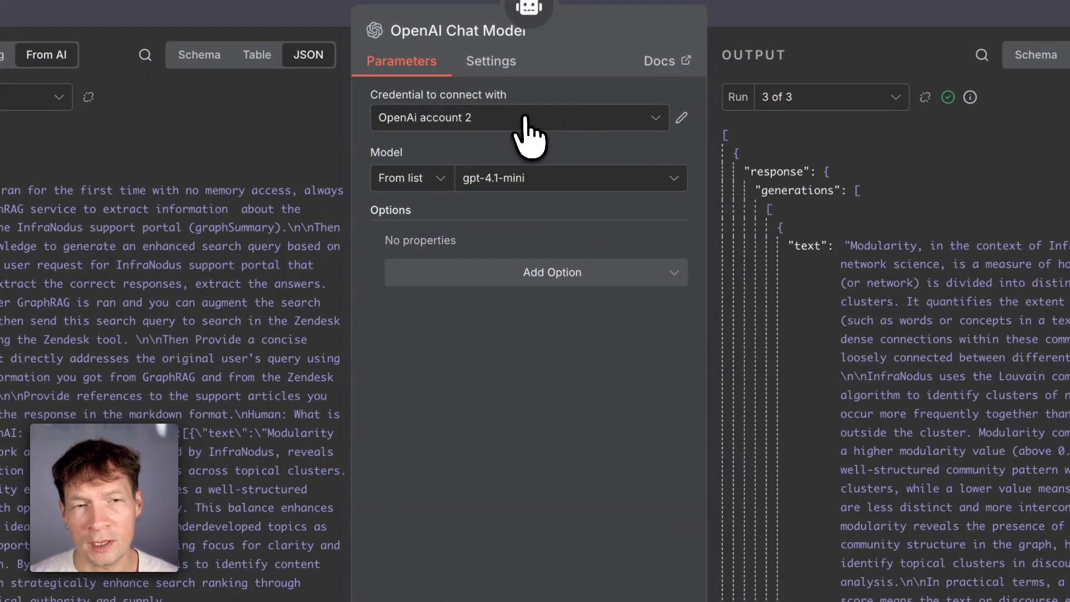
click(525, 118)
click(499, 120)
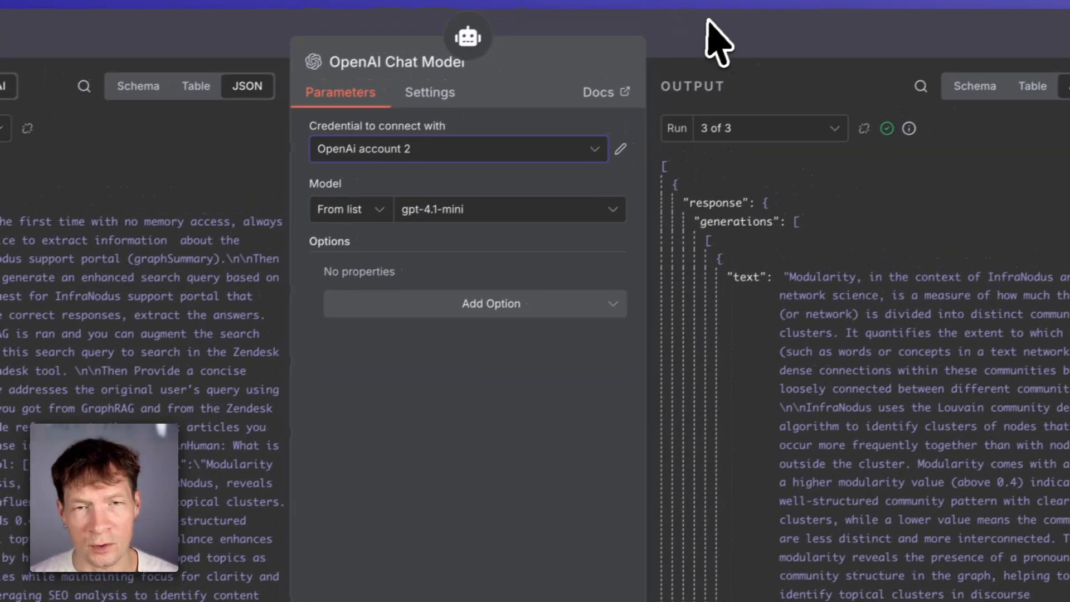
click(774, 10)
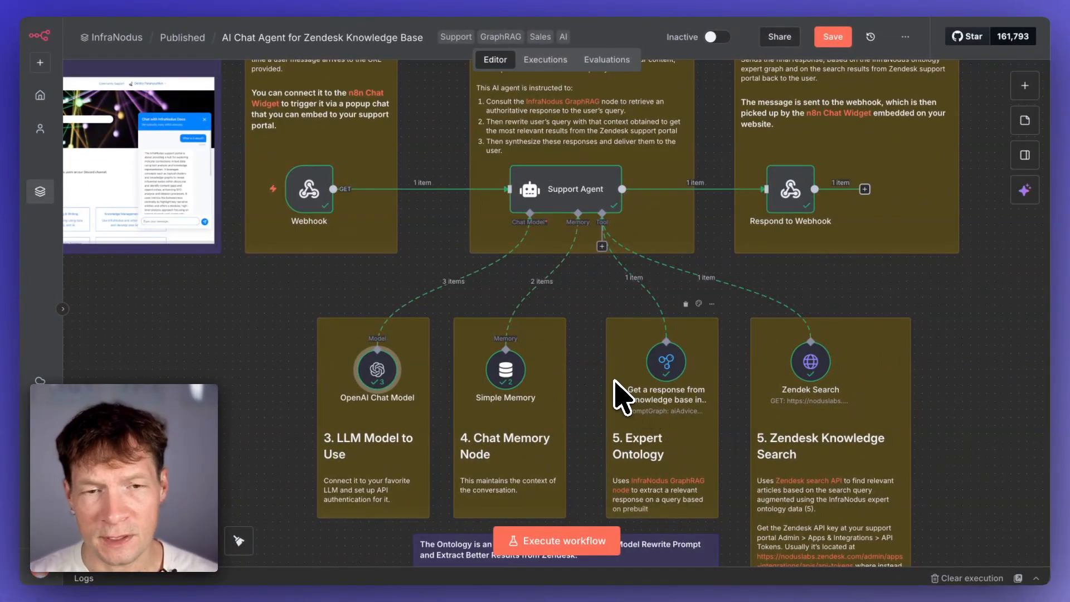
- Add an InfraNodus Graph RAG 'Get a response from knowledge base' node to the canvas, then delete it
scroll(605, 384, right, 3)
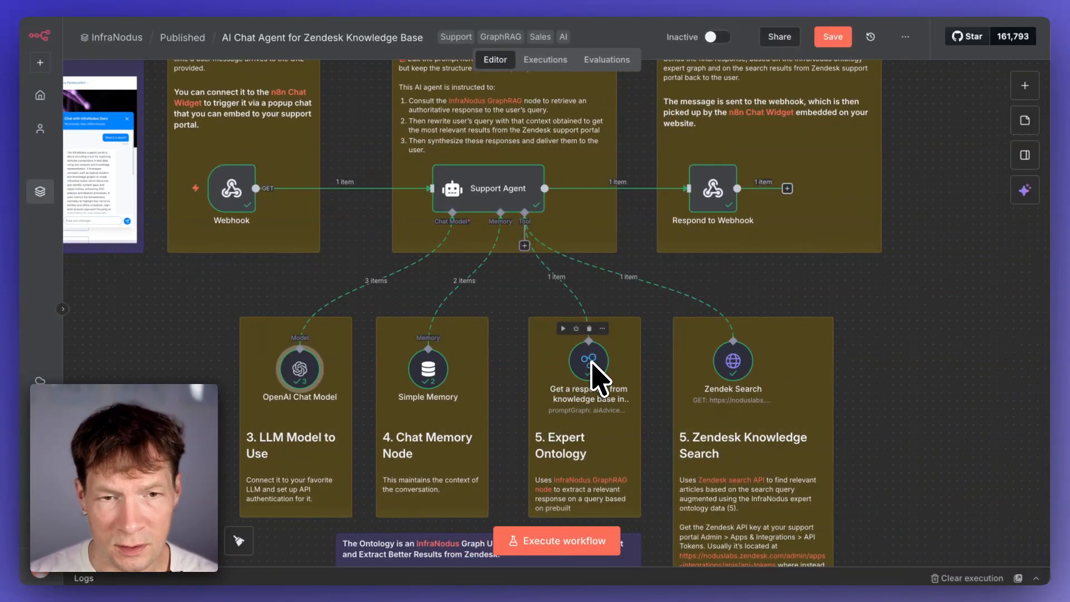
click(1024, 86)
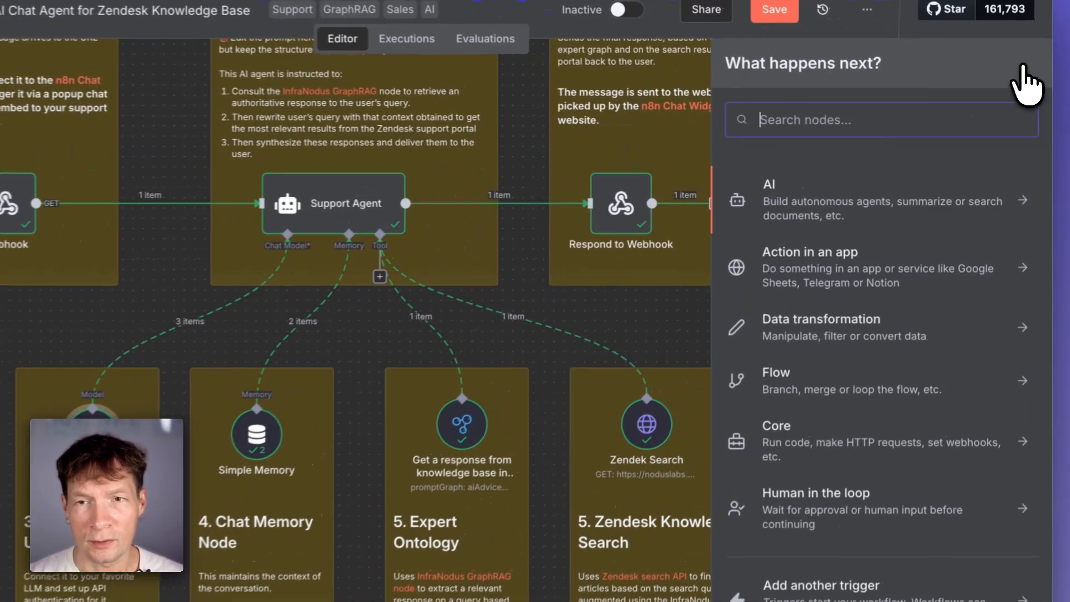
text(infranodus)
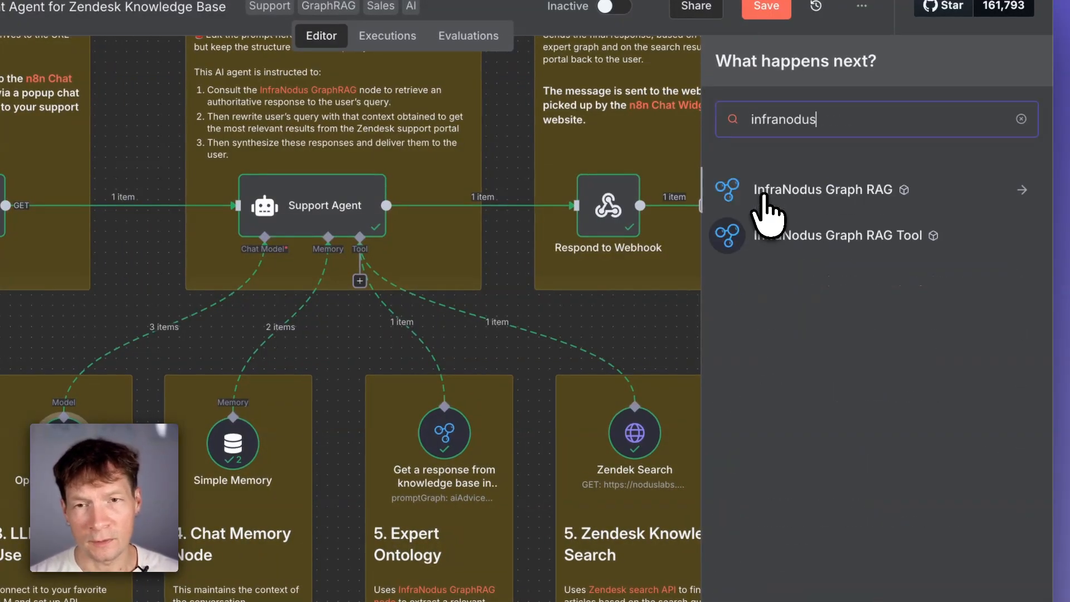
click(849, 212)
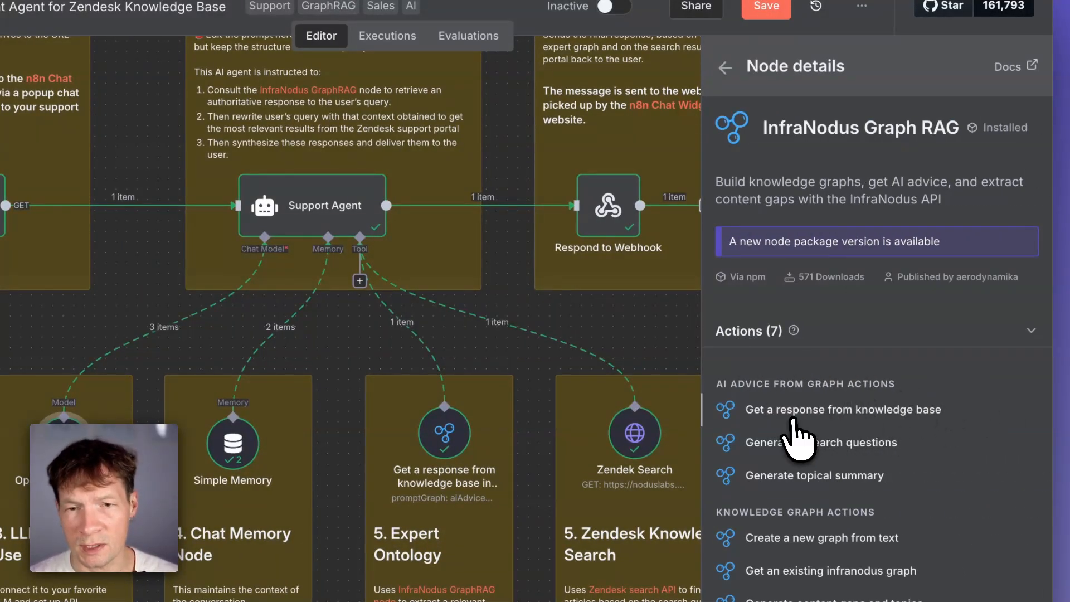
click(808, 412)
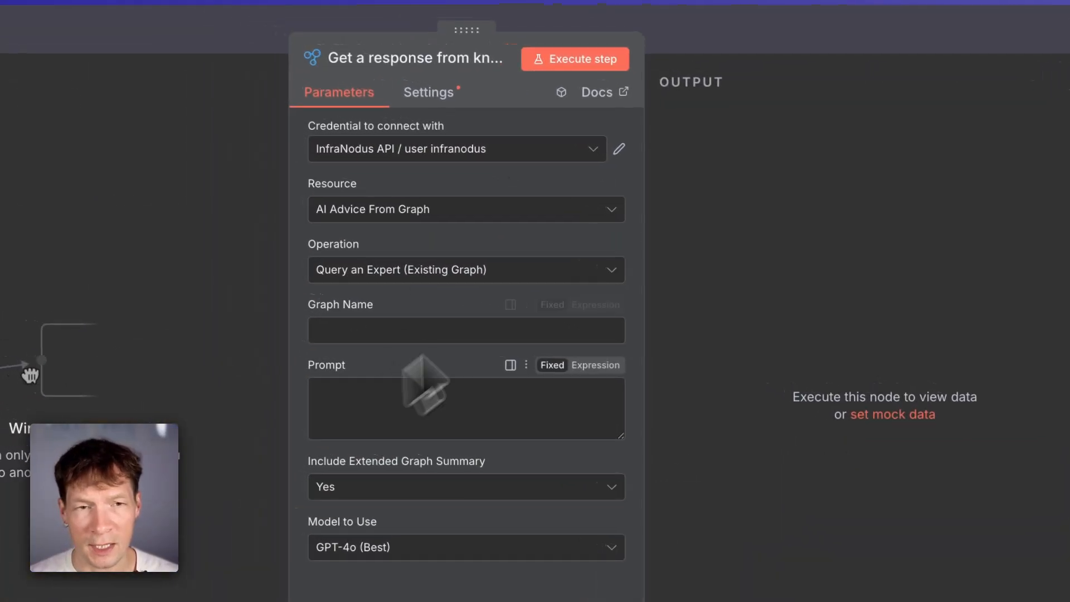
click(764, 47)
mouse_move(377, 473)
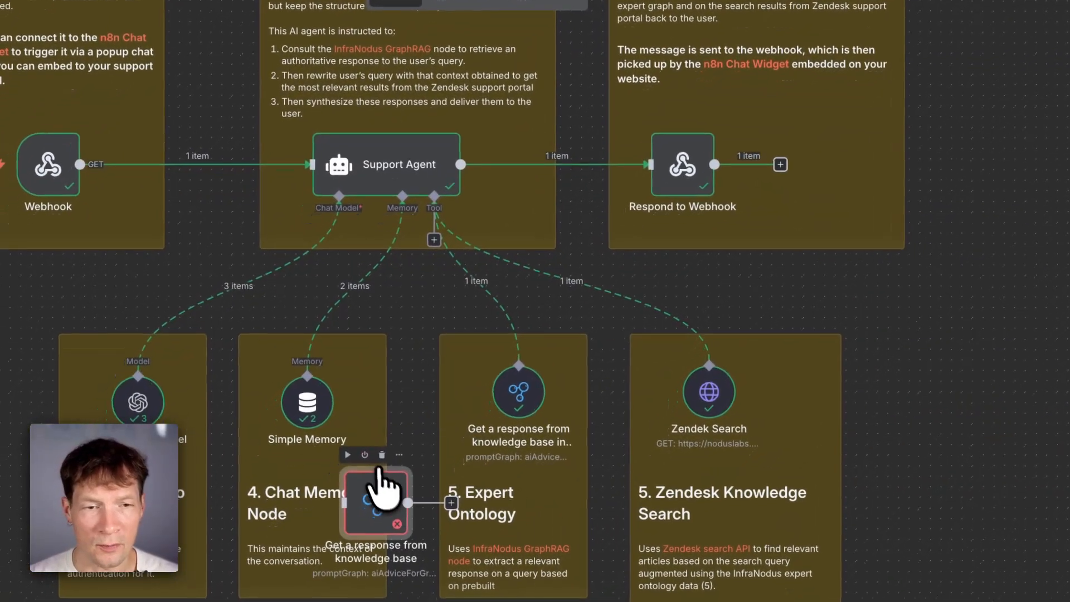
click(384, 452)
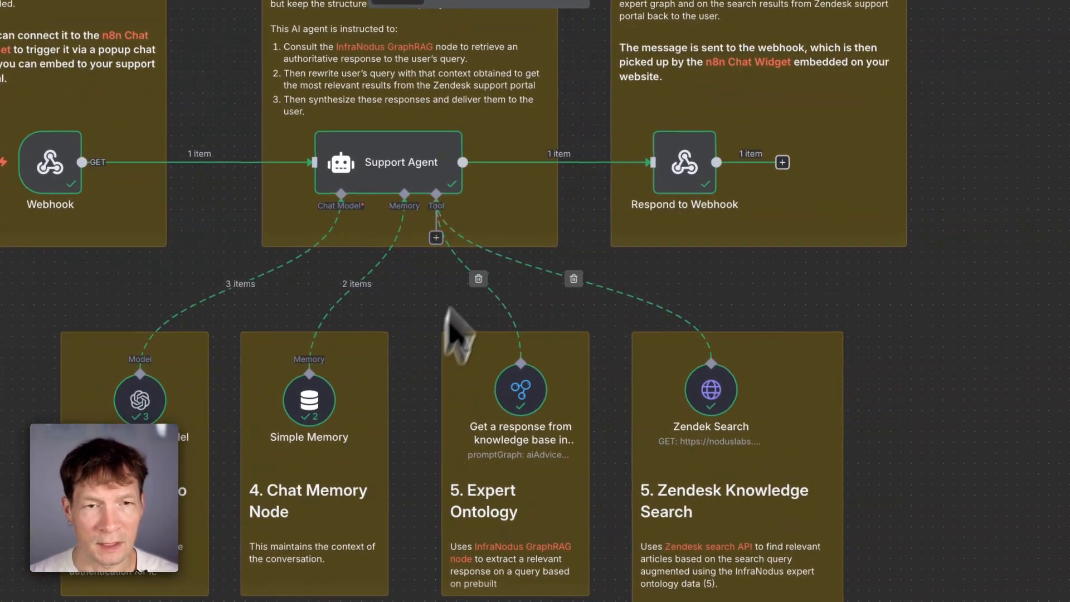
- Open the Expert Ontology node and inspect its credential and the infranodus_support graph name
double_click(523, 397)
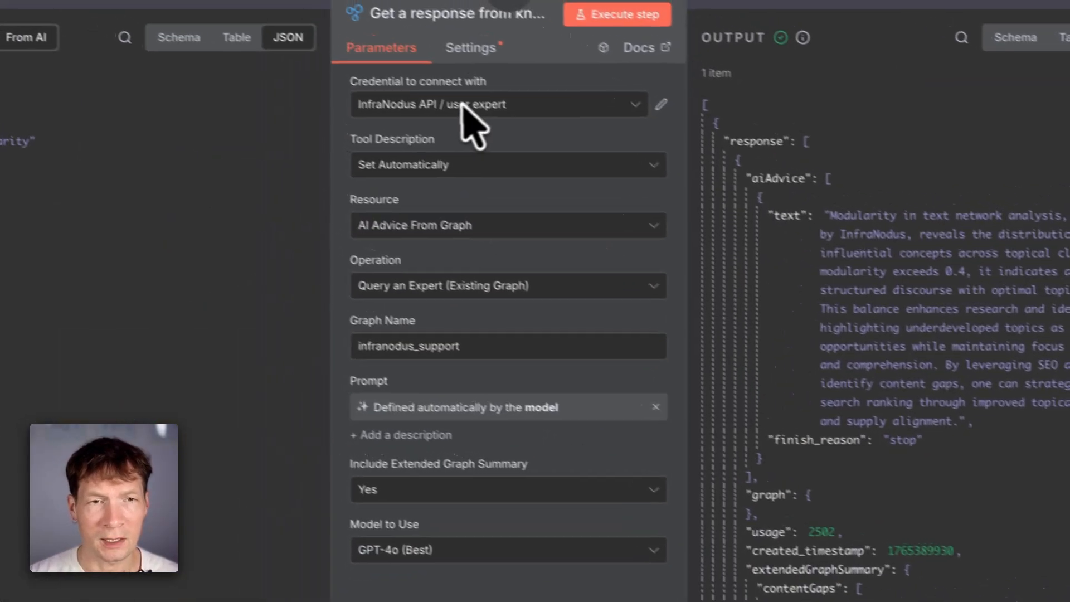
double_click(461, 352)
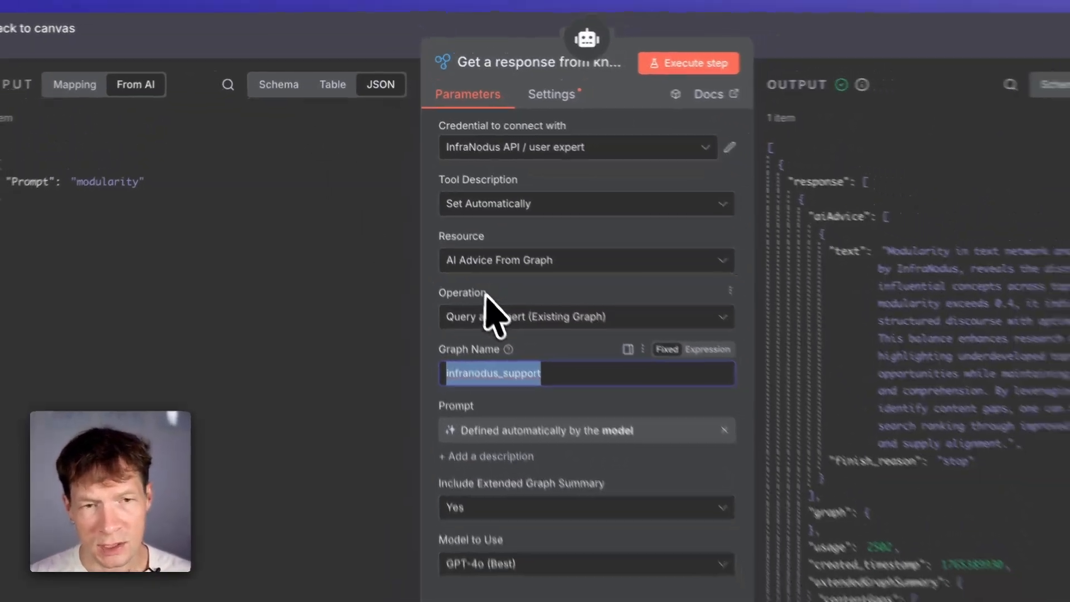
click(315, 26)
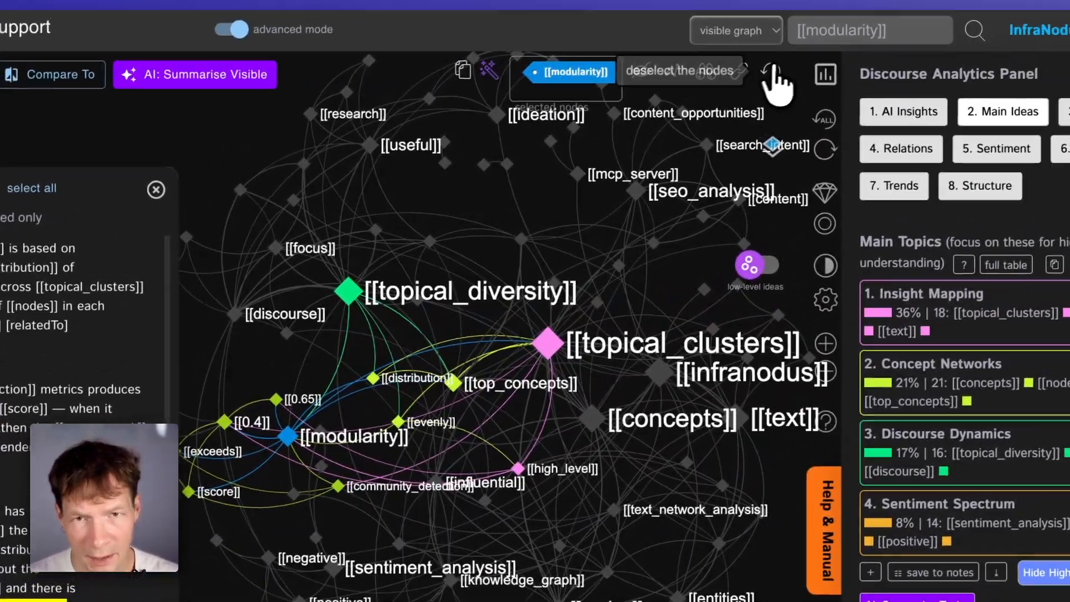
- Switch to the infranodus_support graph in InfraNodus and navigate to the home page
click(842, 33)
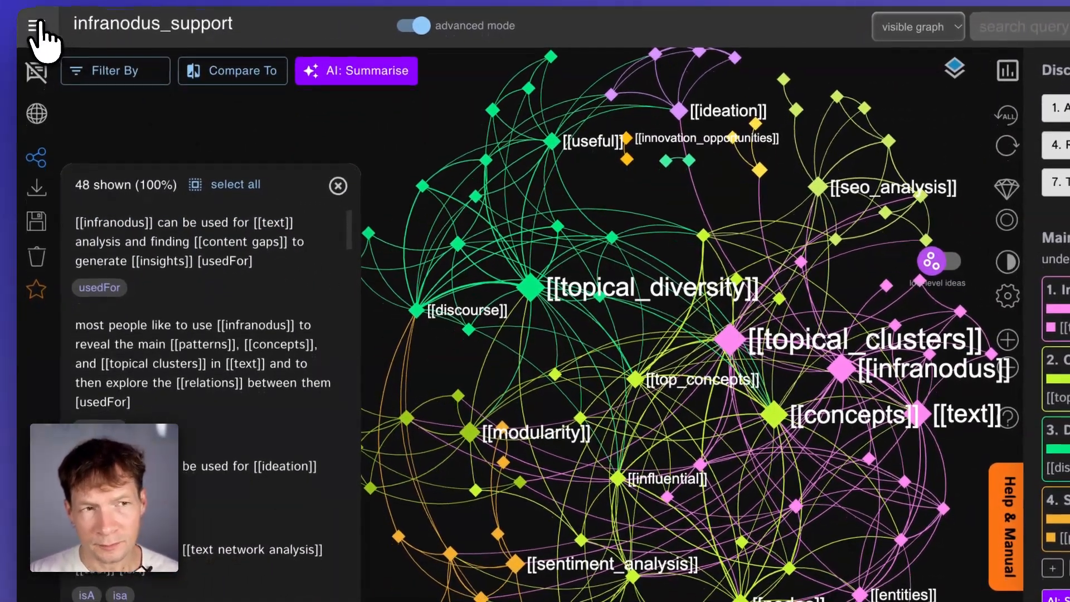
click(31, 36)
click(93, 131)
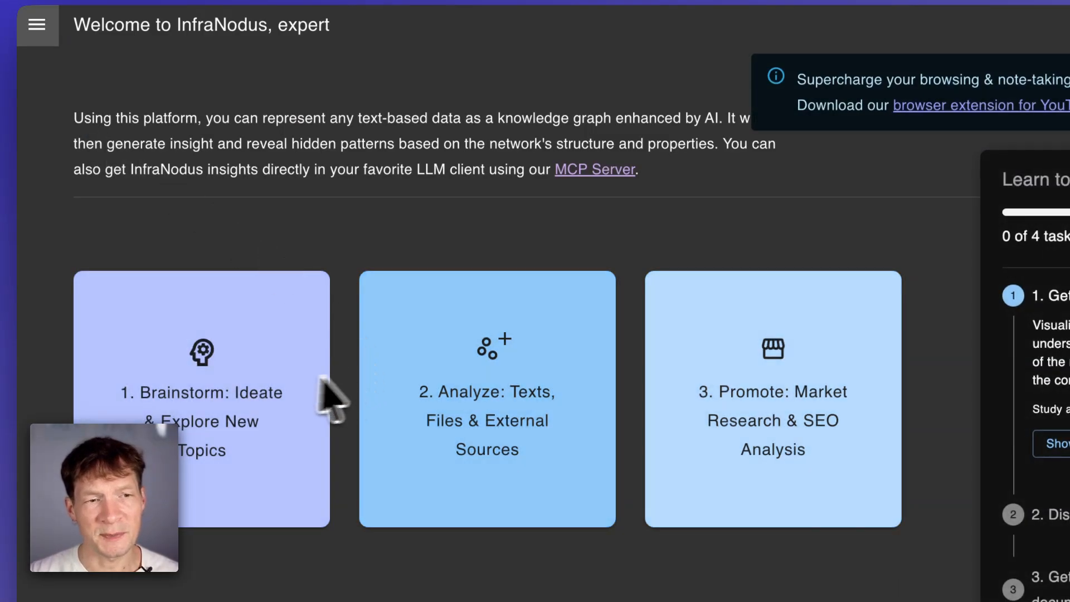
- Create a wiki-links knowledge graph from the text '[[infranodus]] is a [[text analysis tool]] that can [[visualize]] [[information]]'
click(270, 362)
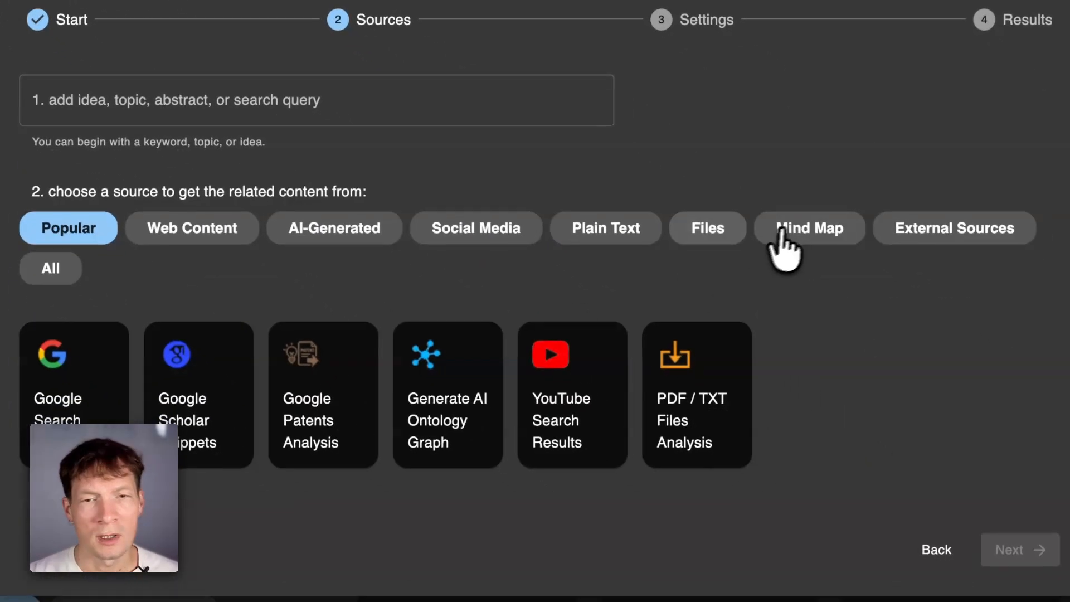
click(783, 237)
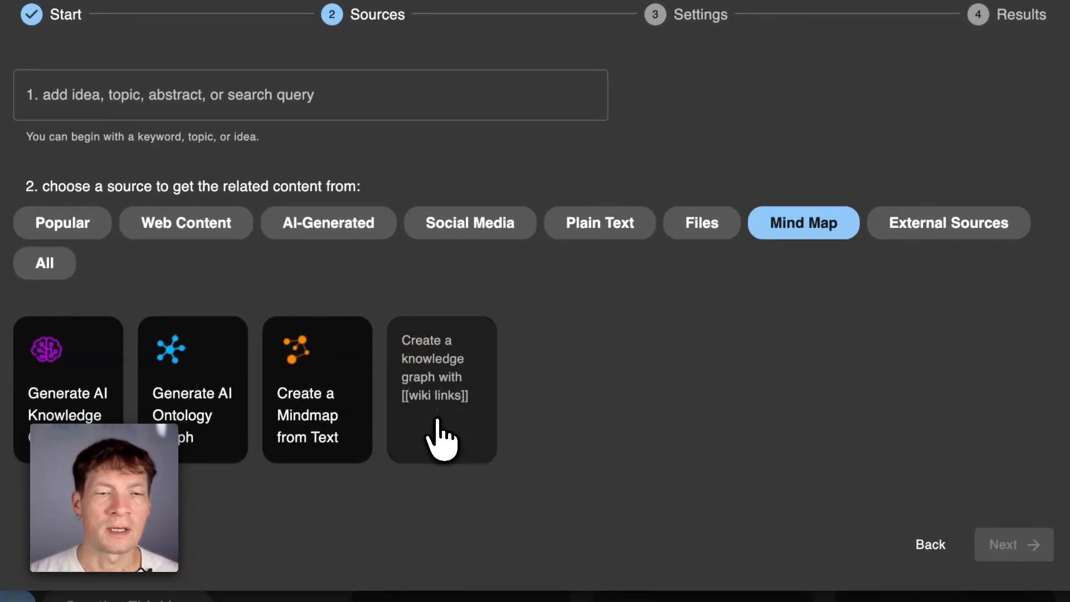
click(465, 390)
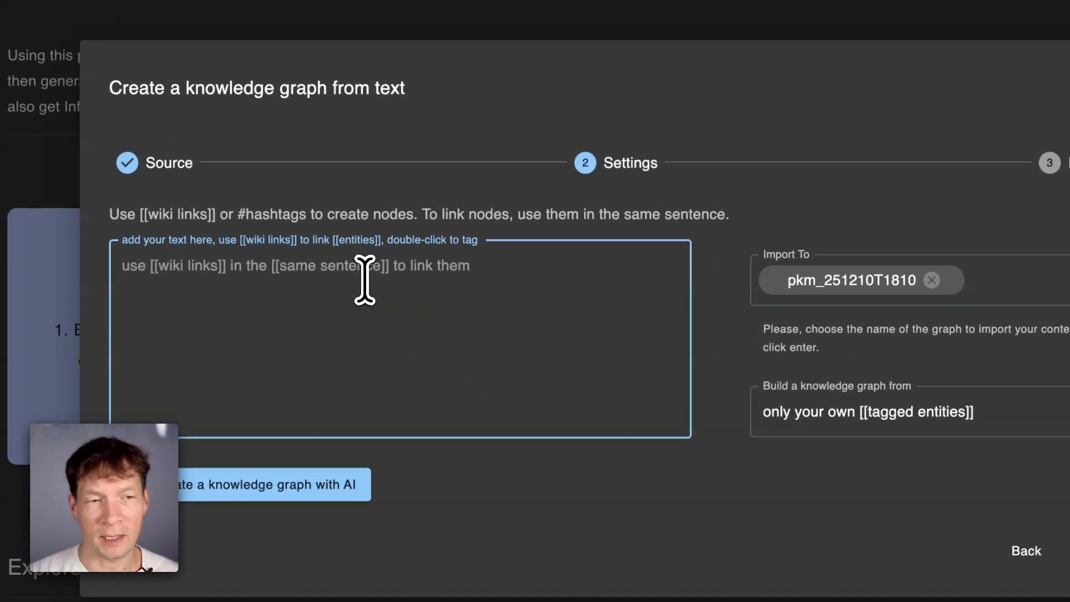
text([[)
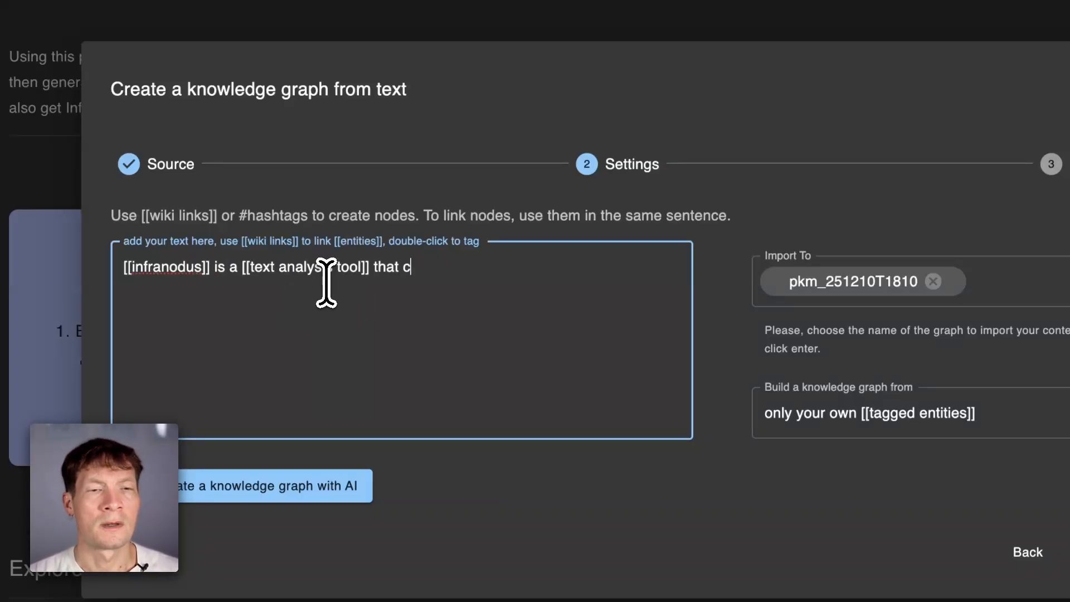
text(information)
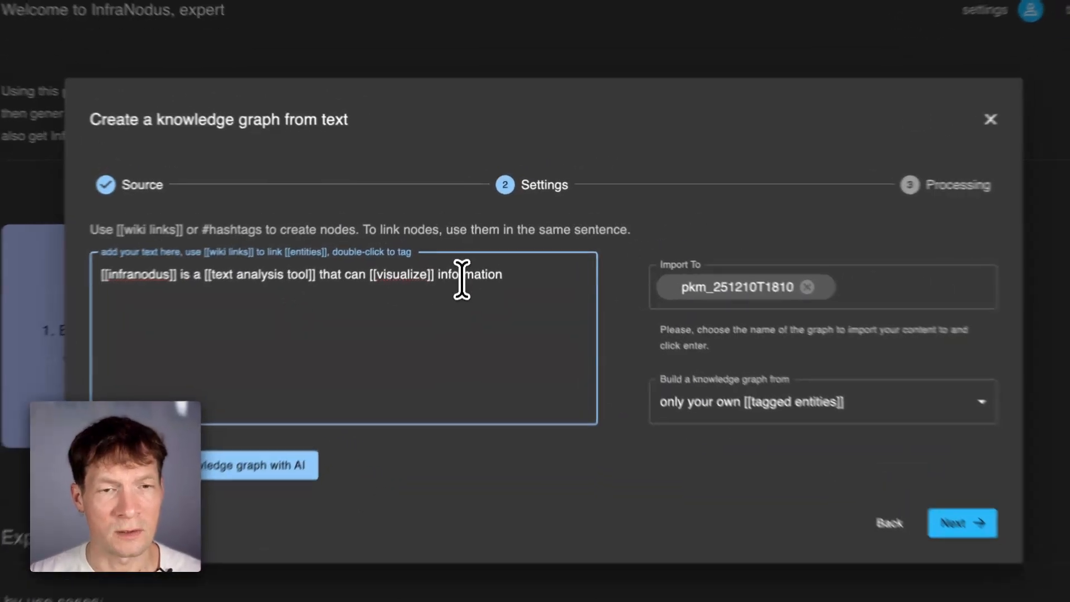
double_click(462, 274)
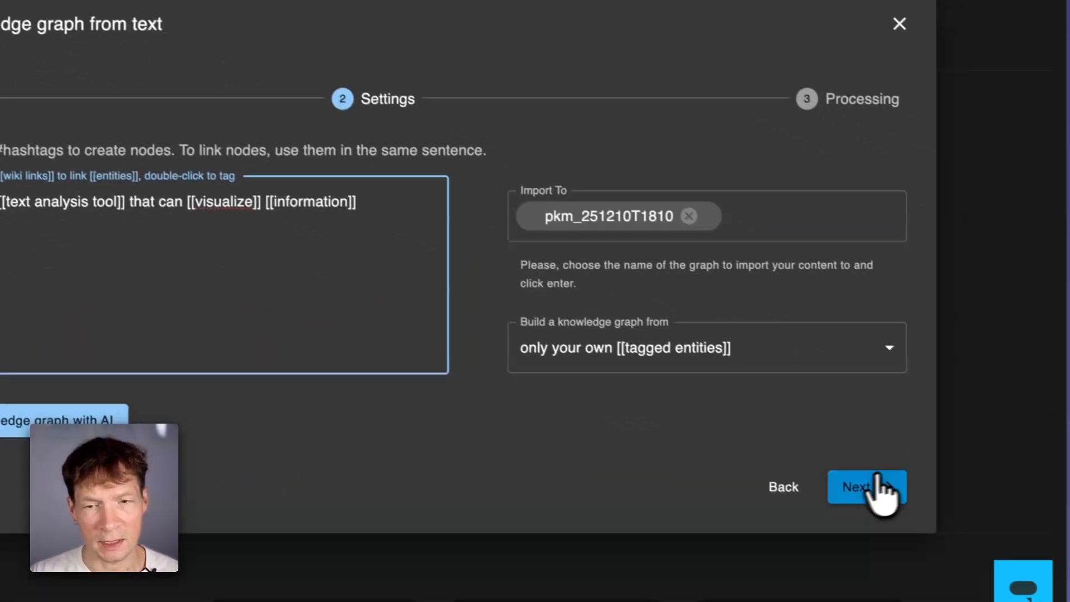
click(879, 488)
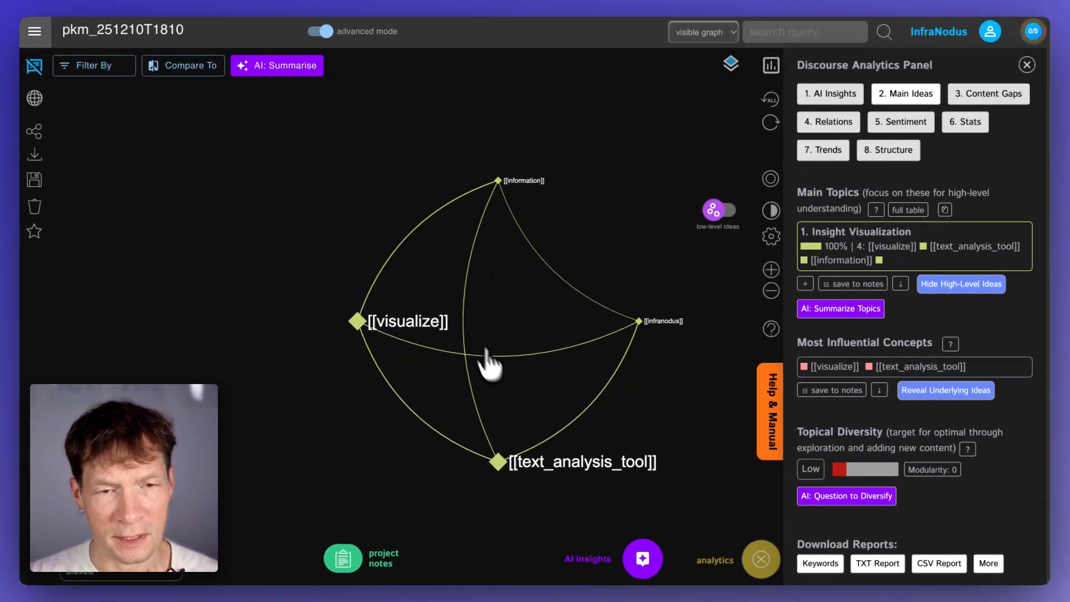
- Add the statement '[[infranodus]] also has an [[mcp server]] and works in [[claude]]' to the graph
scroll(515, 390, up, 3)
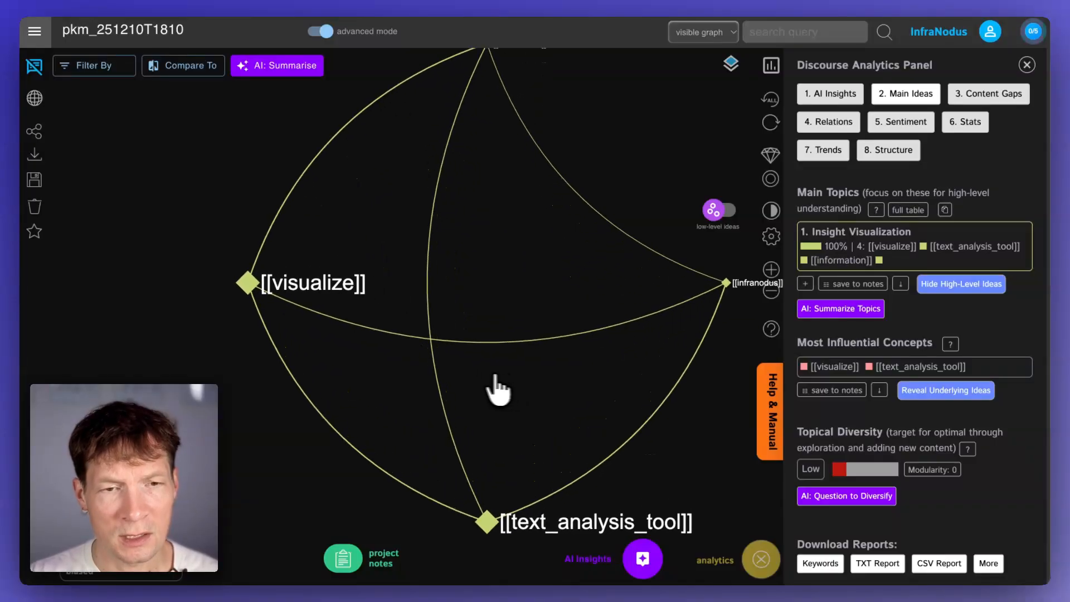
click(33, 73)
click(167, 227)
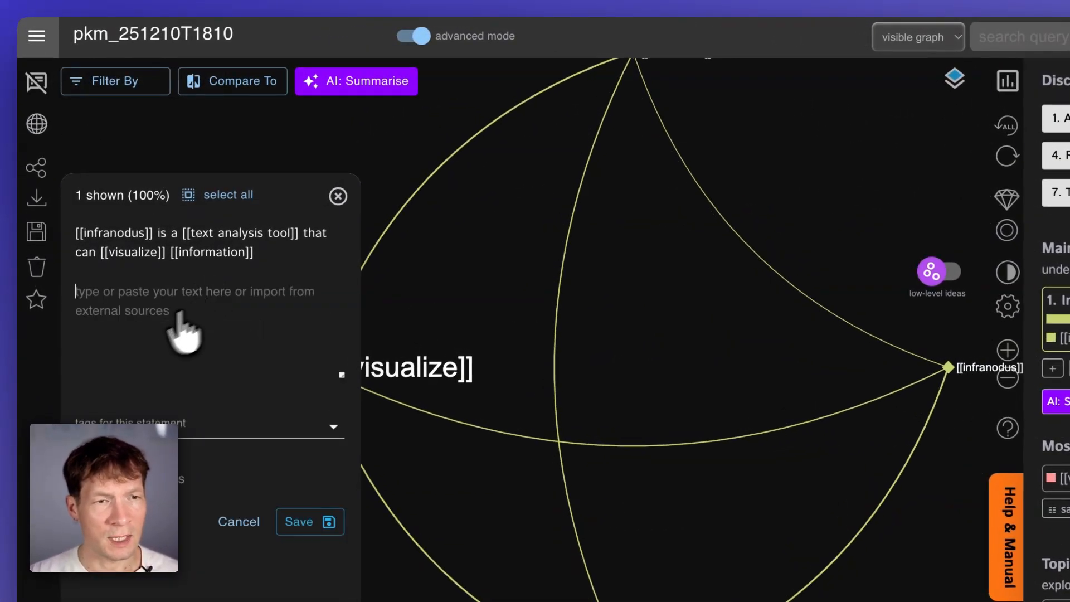
text([[i)
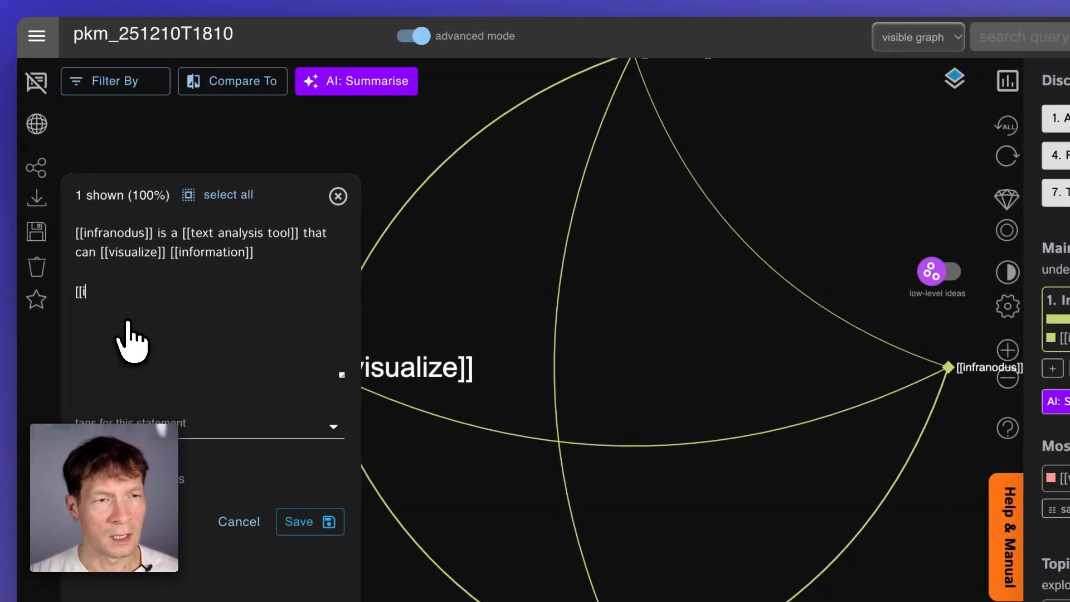
key(Return)
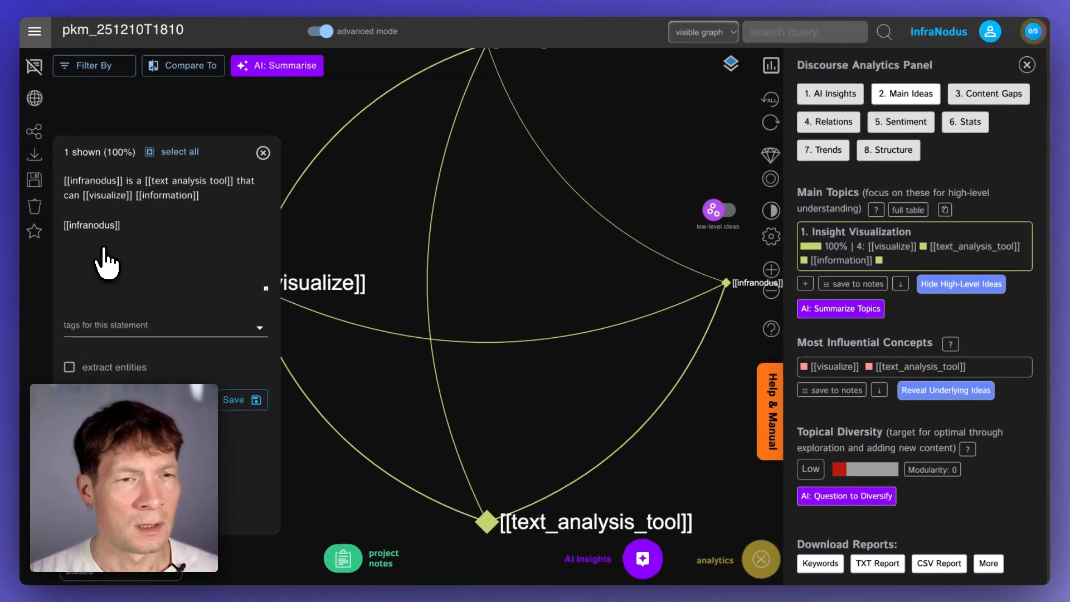
text(also has an [[mcp server]] and works i)
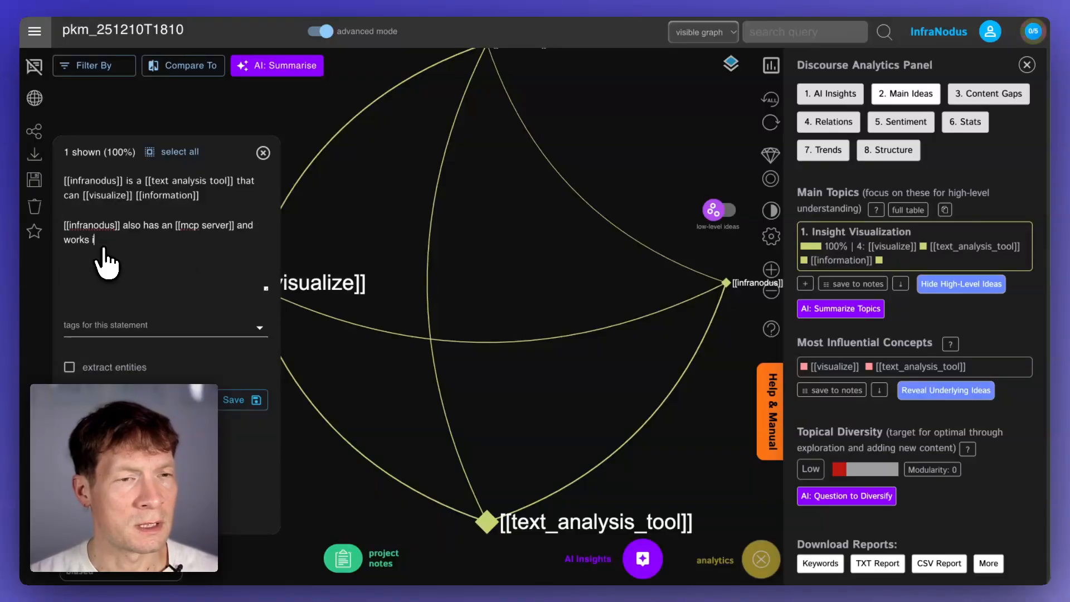
text(n [[claude)
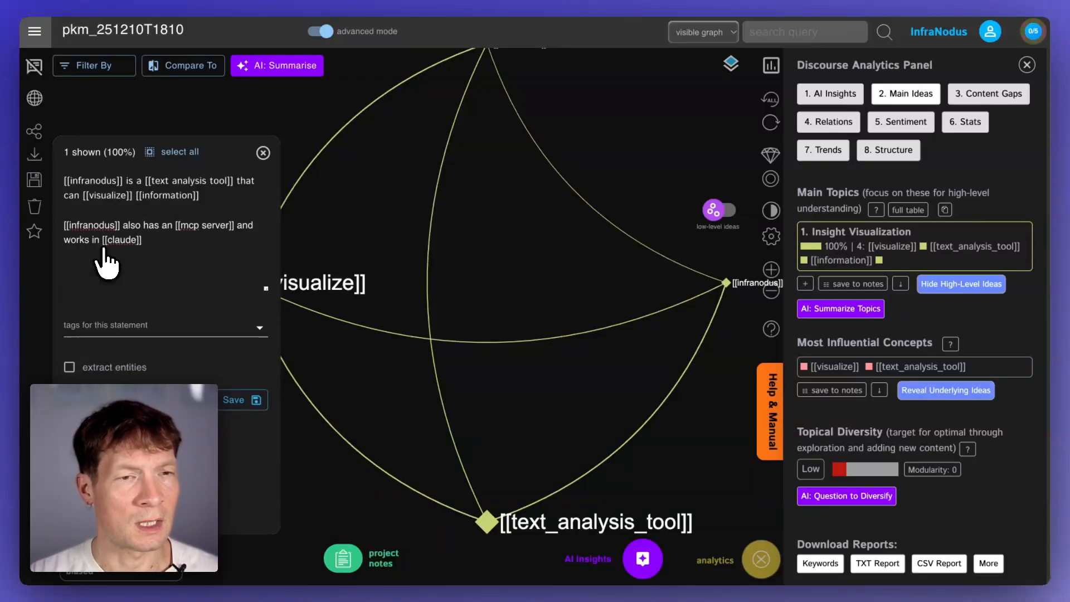
key(ctrl+Return)
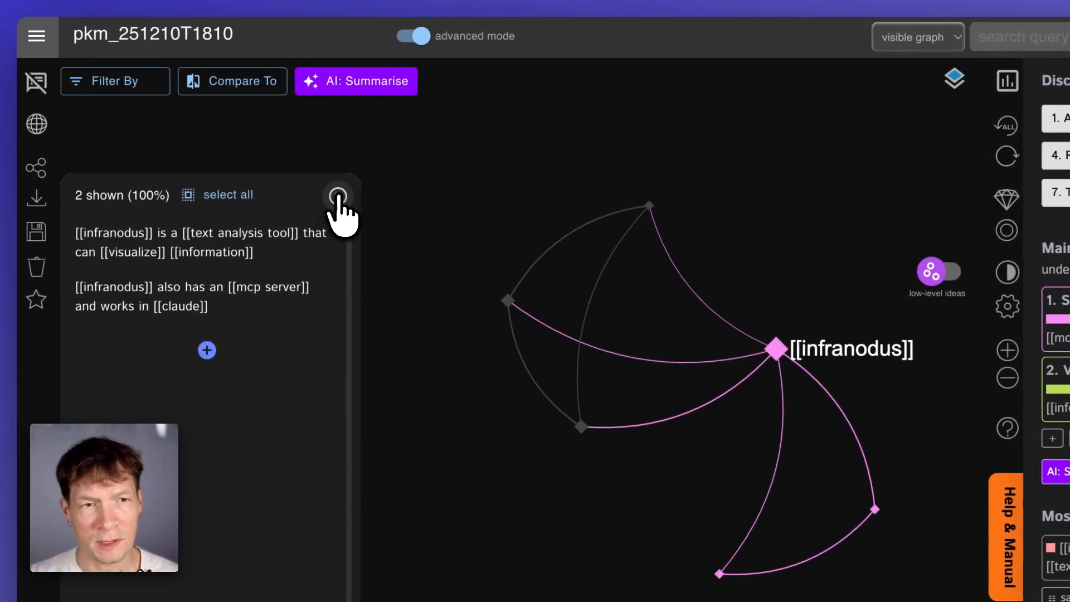
click(337, 197)
- Generate an AI ontology graph for the topic 'infranodus text analysis tool' with GPT-4o-mini
click(56, 43)
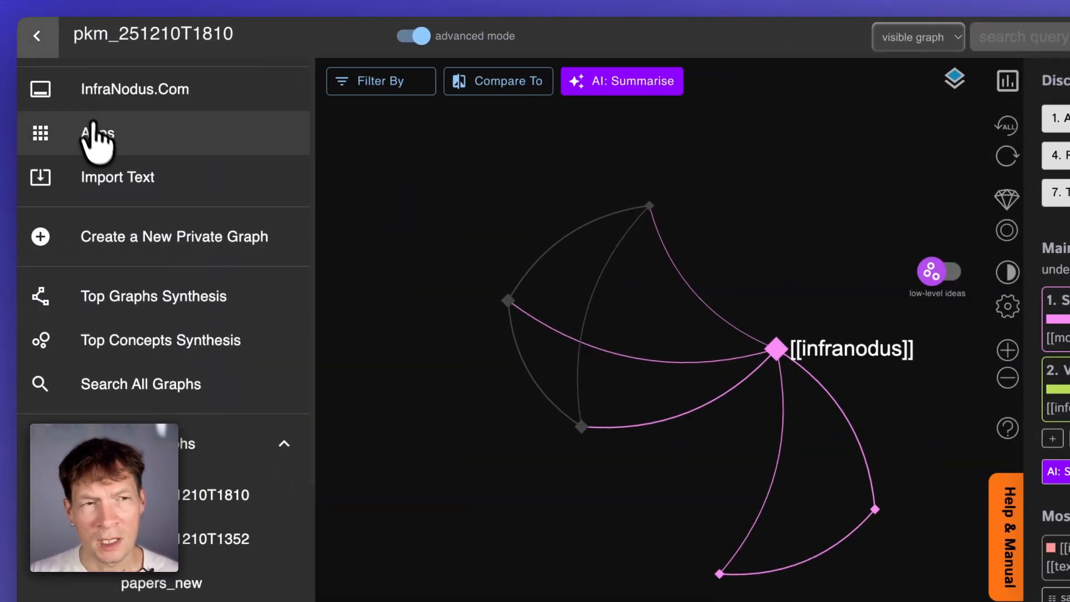
click(90, 133)
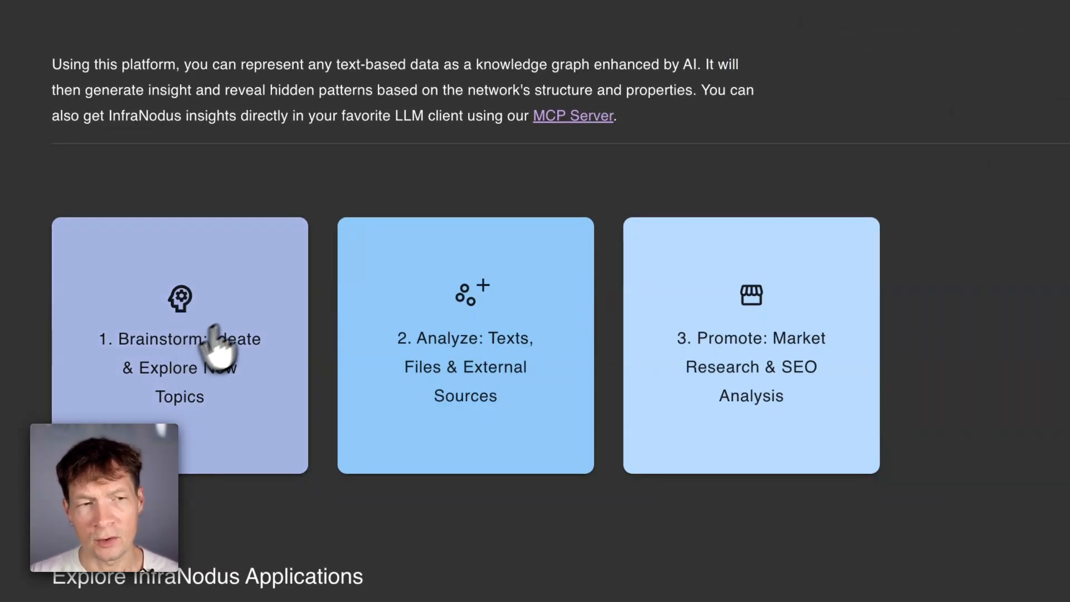
click(219, 342)
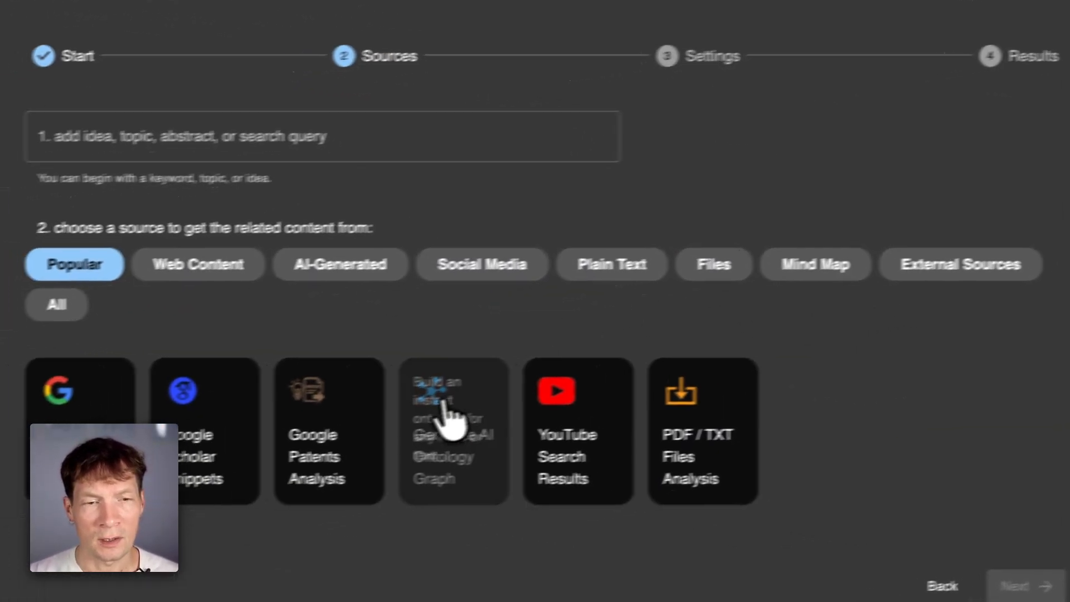
click(602, 496)
click(360, 231)
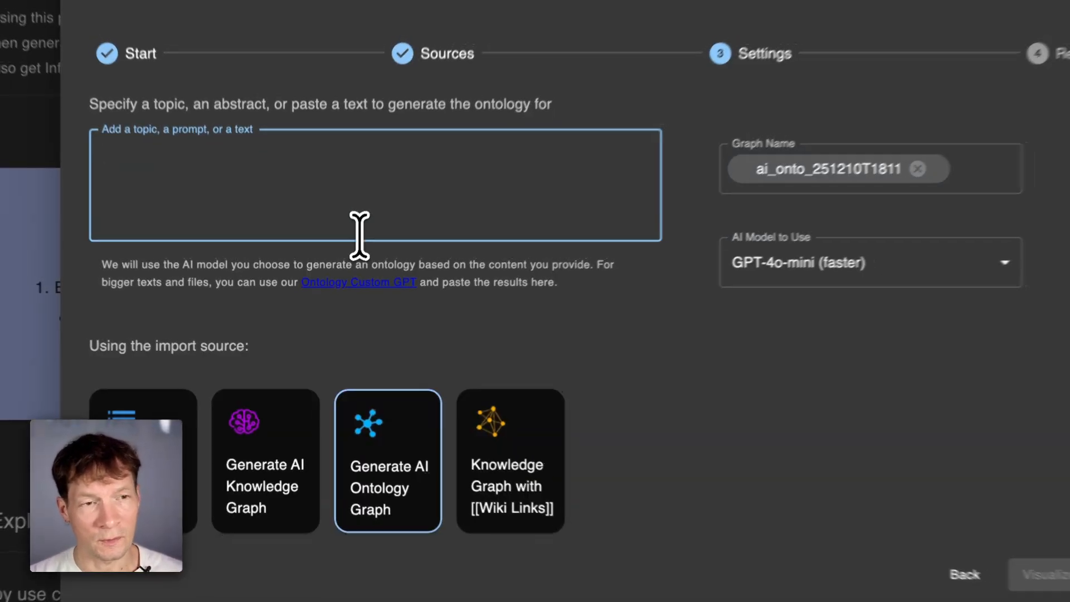
text(infranodus text analysis tool)
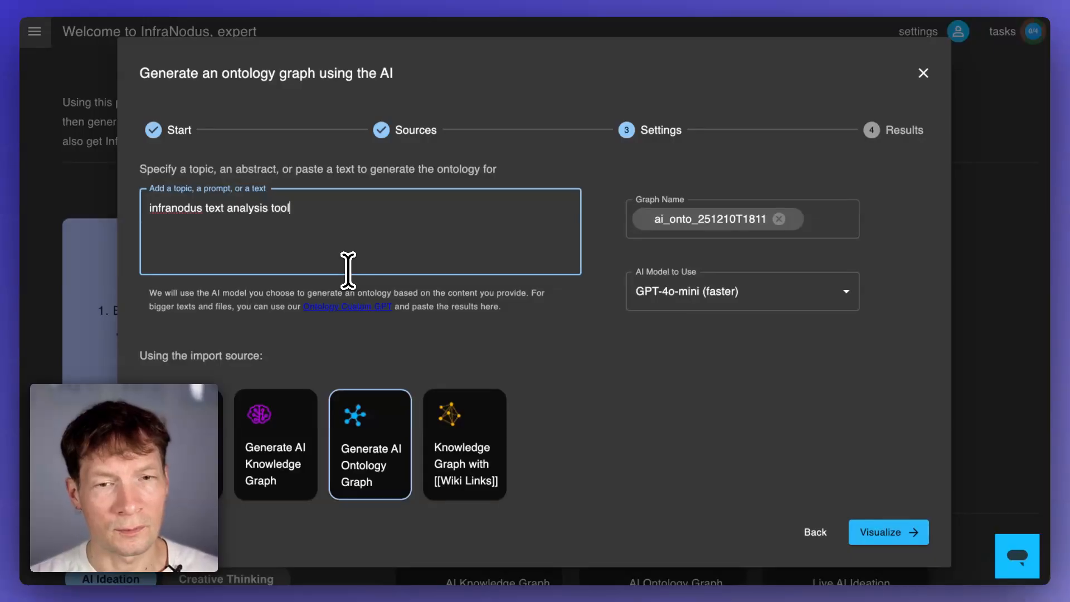
click(891, 536)
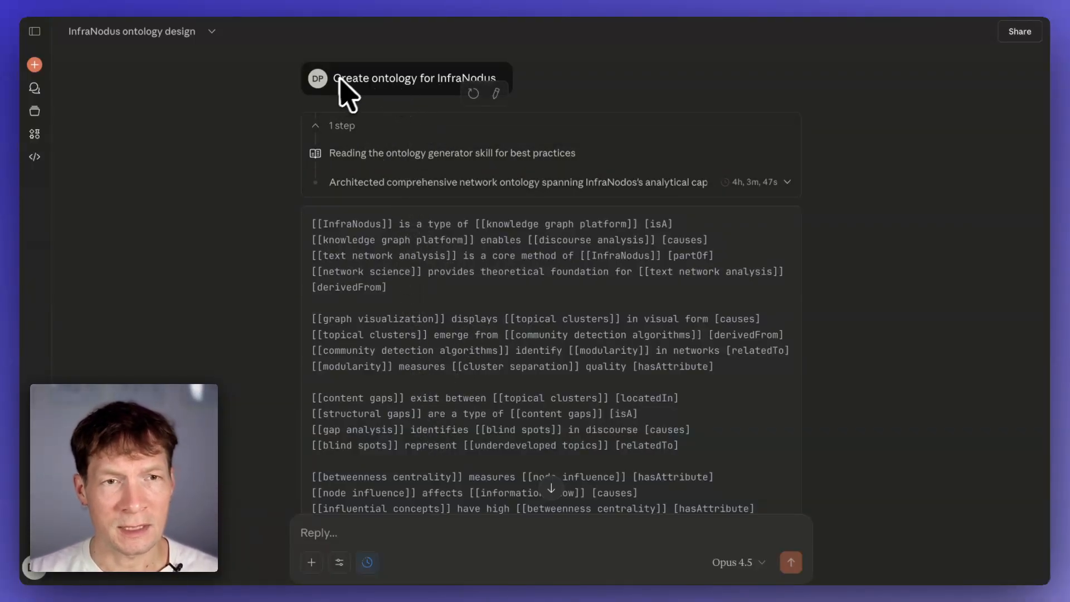
- Switch to Claude and review the generated InfraNodus ontology and its thought process
click(344, 183)
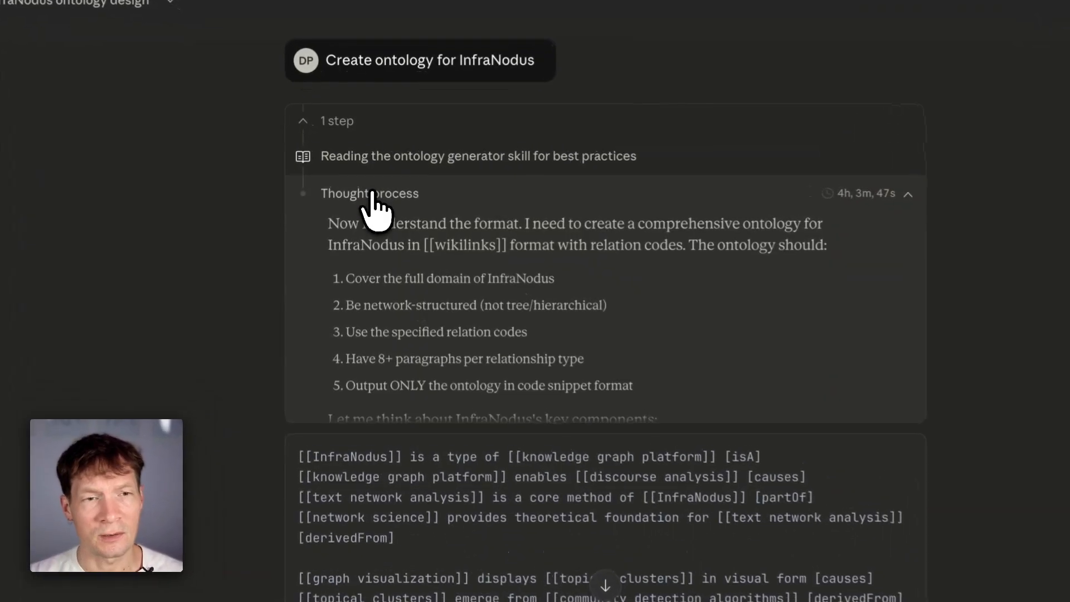
click(380, 196)
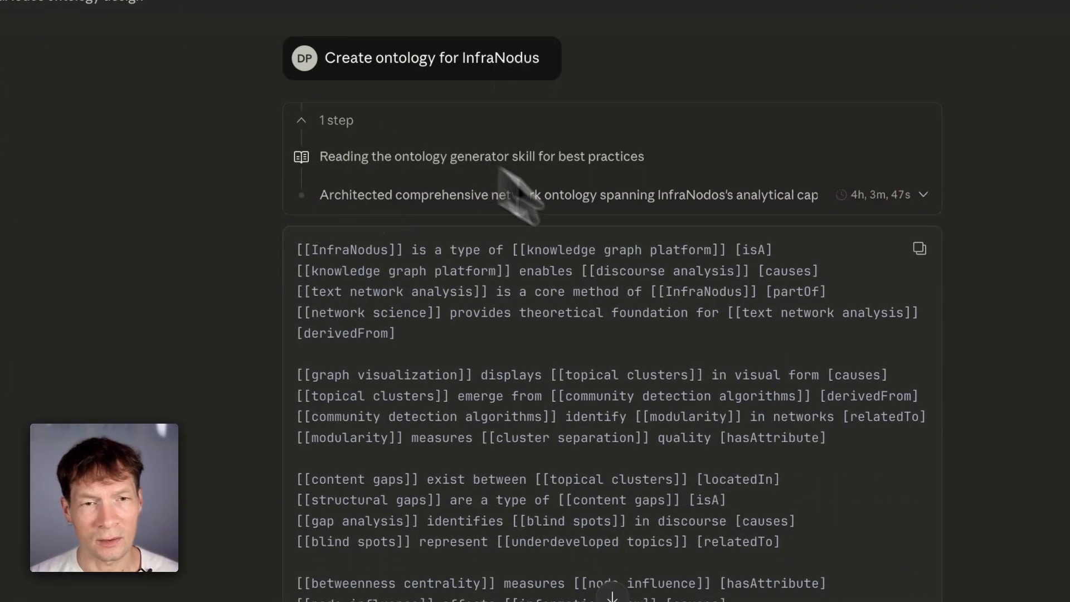
scroll(529, 334, down, 15)
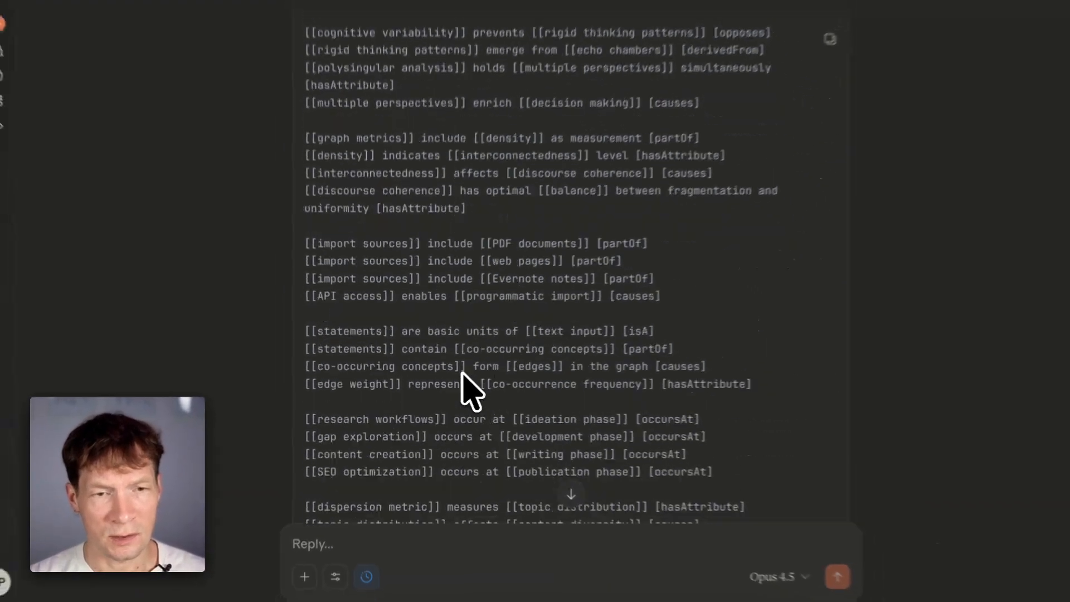
scroll(471, 393, down, 10)
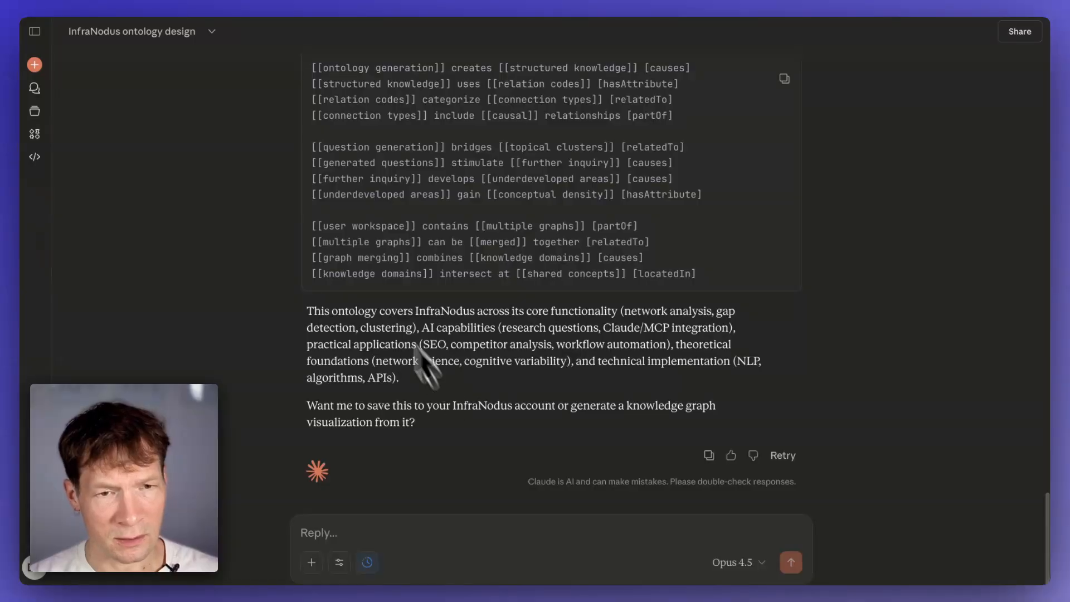
- Ask Claude to save the ontology into a new graph in InfraNodus
click(384, 532)
text(Save it )
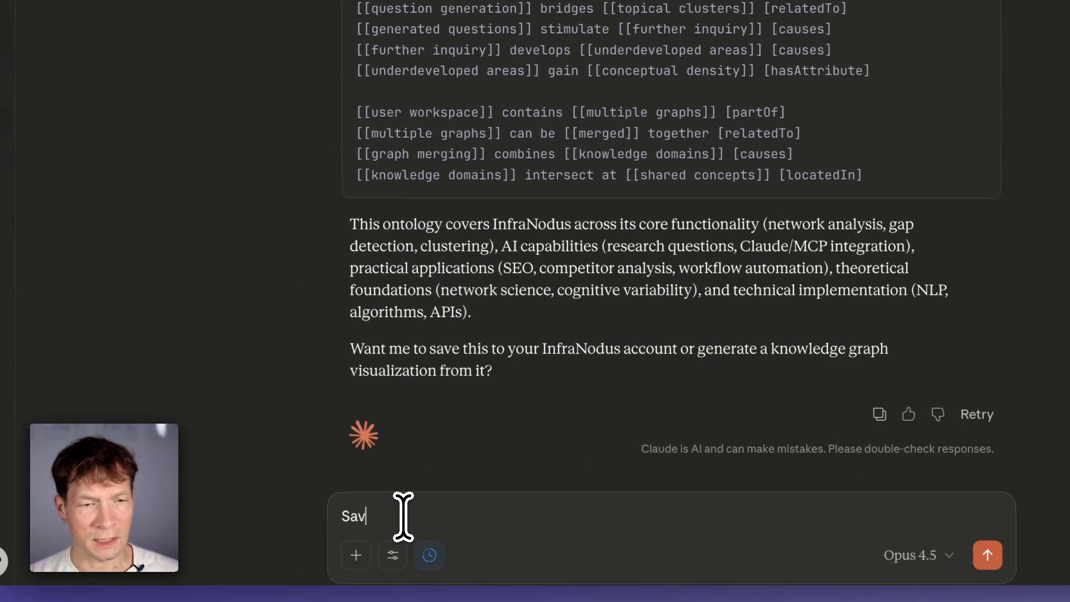
text(into a )
text(new graph in )
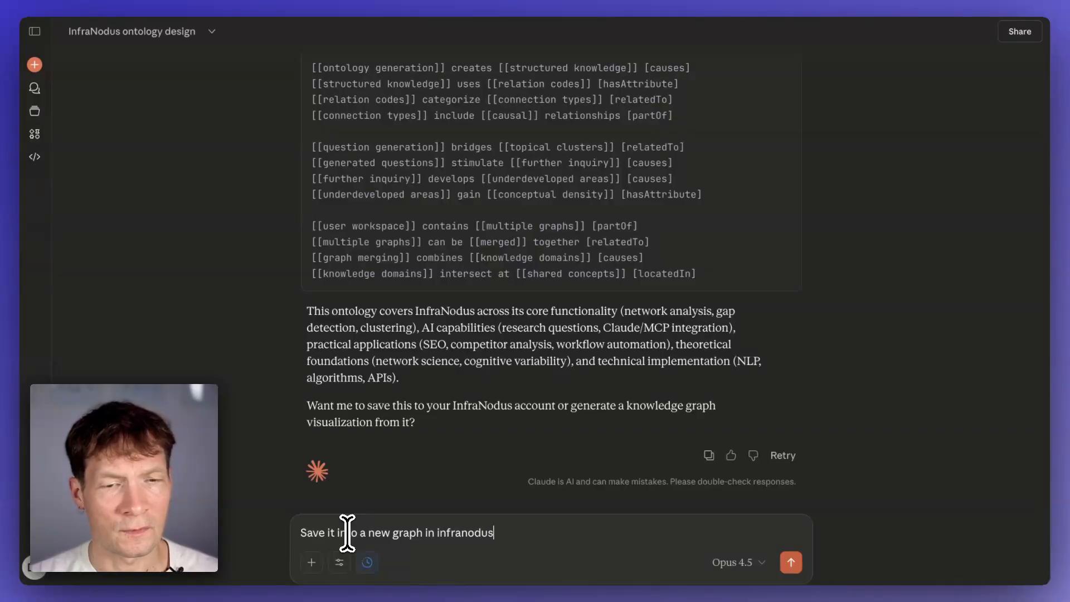
text(infranodus)
key(Return)
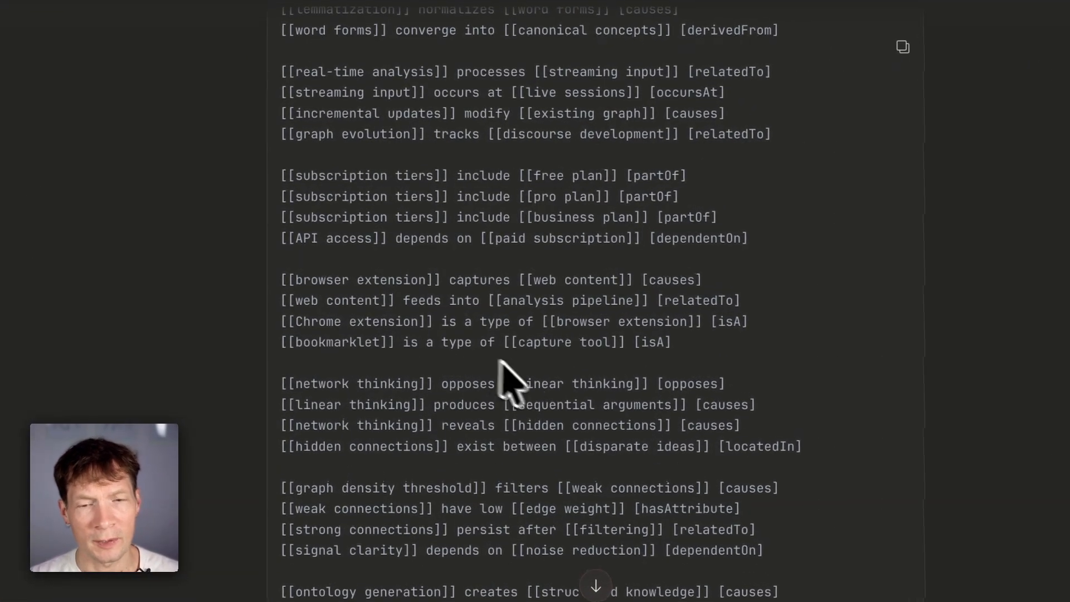
- Review the Create knowledge graph request to InfraNodus and allow it once
scroll(470, 358, down, 10)
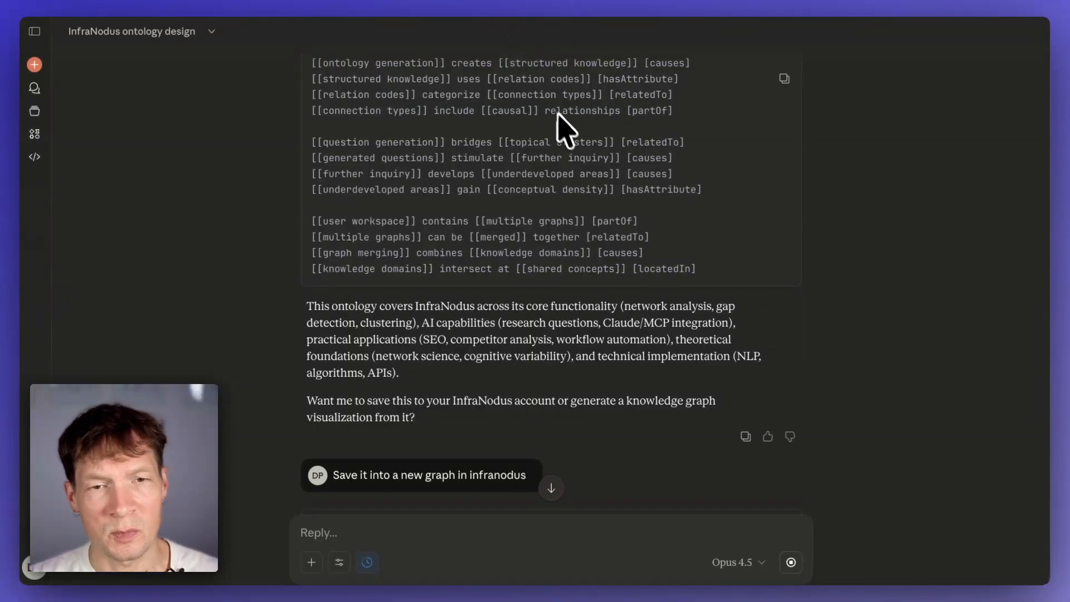
scroll(520, 239, down, 7)
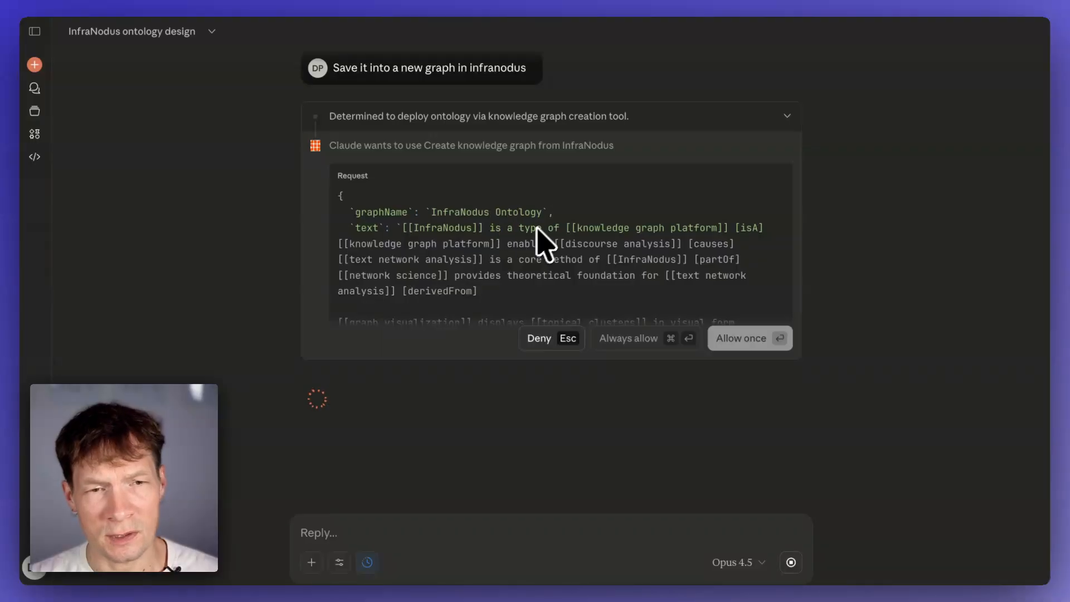
scroll(582, 242, down, 10)
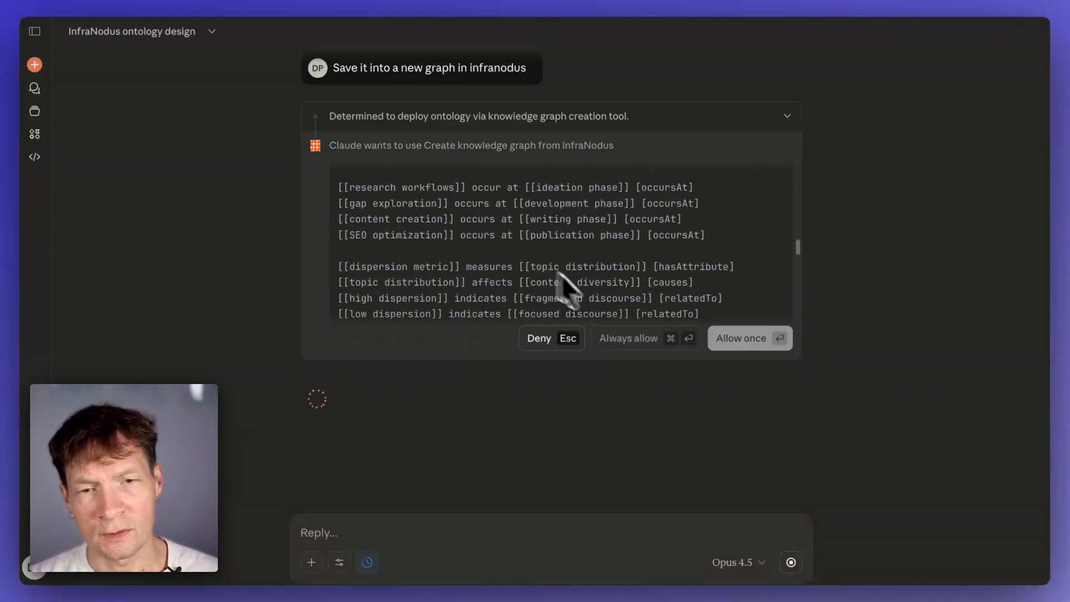
scroll(563, 272, down, 15)
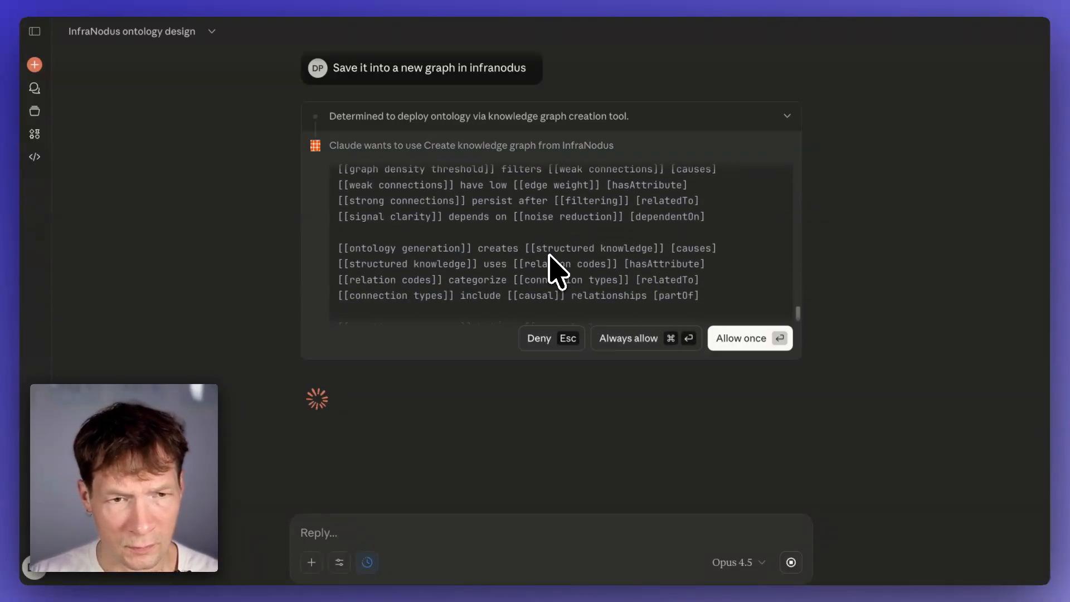
scroll(630, 217, down, 1)
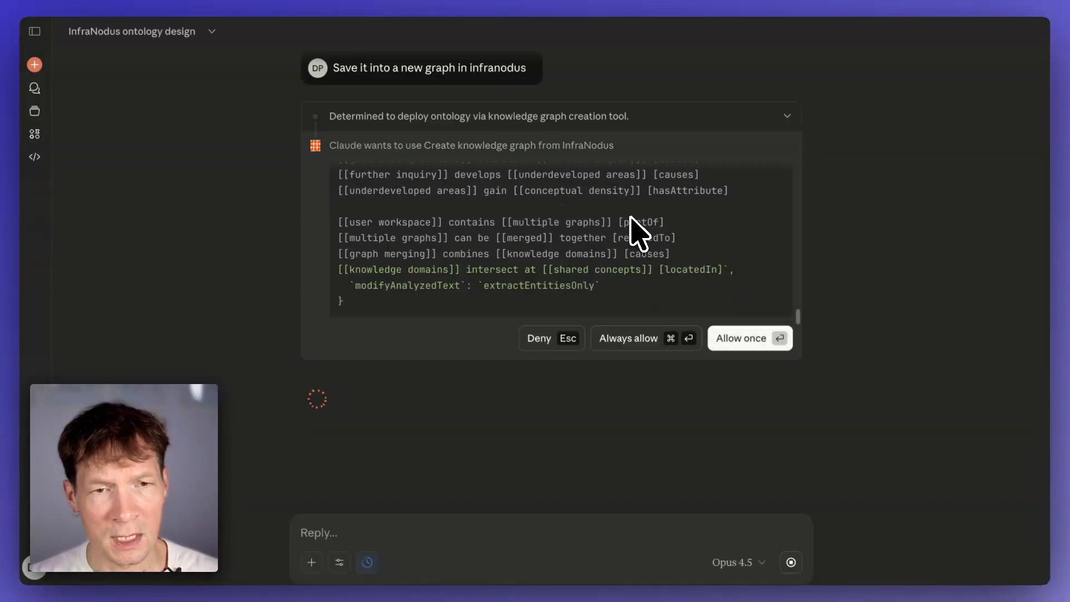
click(753, 341)
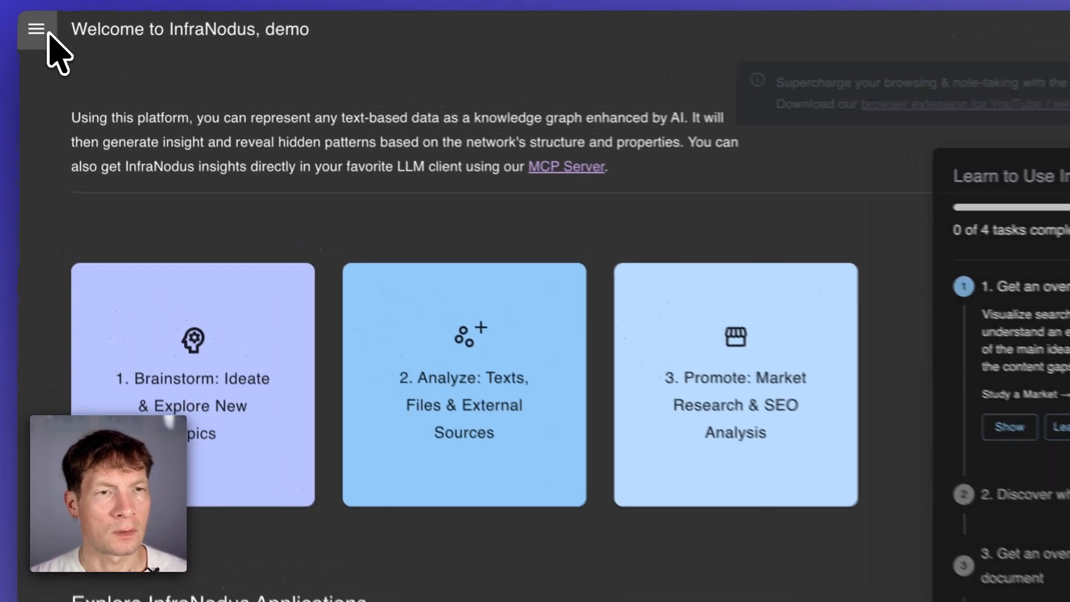
- Open the InfraNodus Ontology graph from the list of text graphs in InfraNodus
click(10, 32)
scroll(250, 396, down, 5)
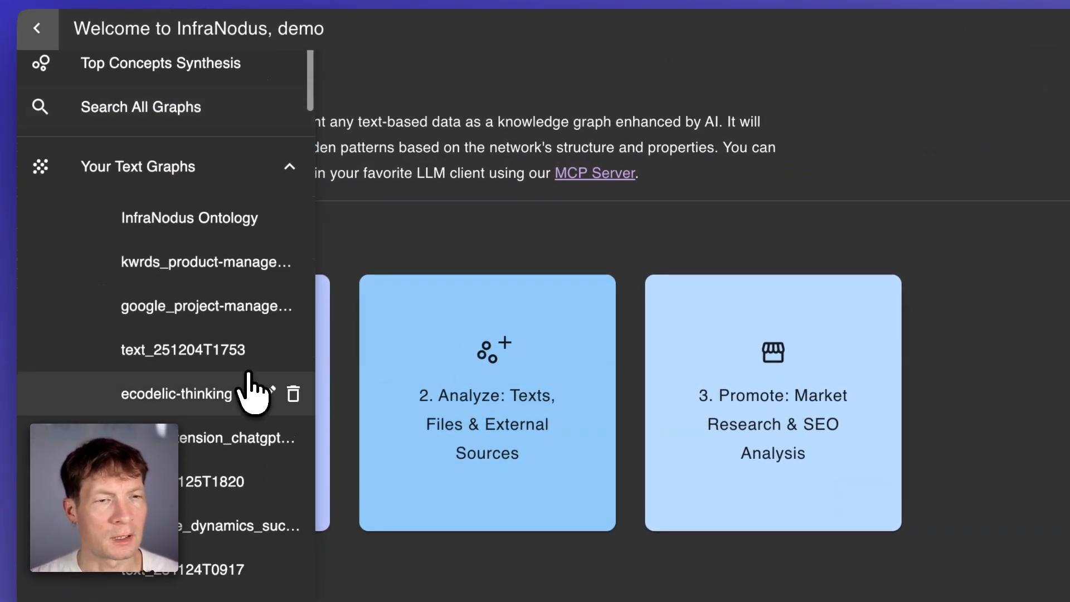
click(179, 220)
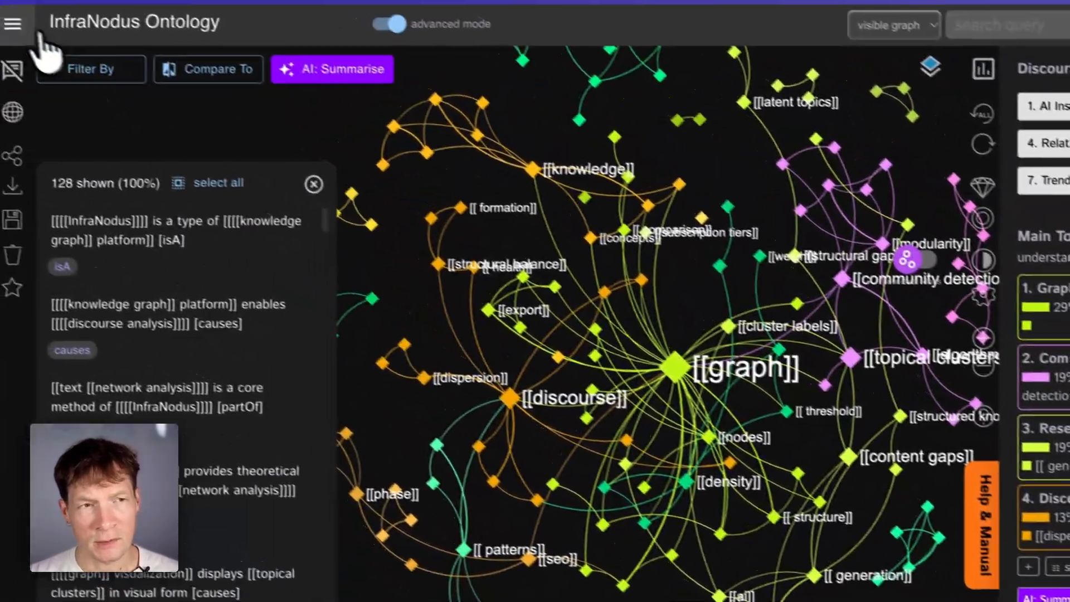
- Start a new file-upload analysis from the InfraNodus home page
click(41, 32)
click(89, 128)
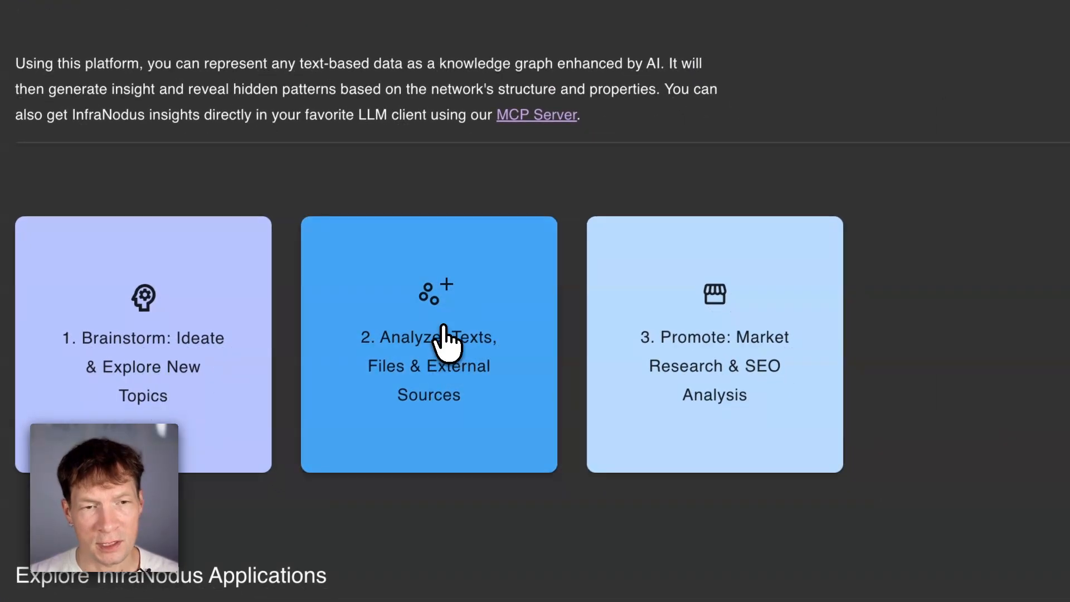
click(444, 330)
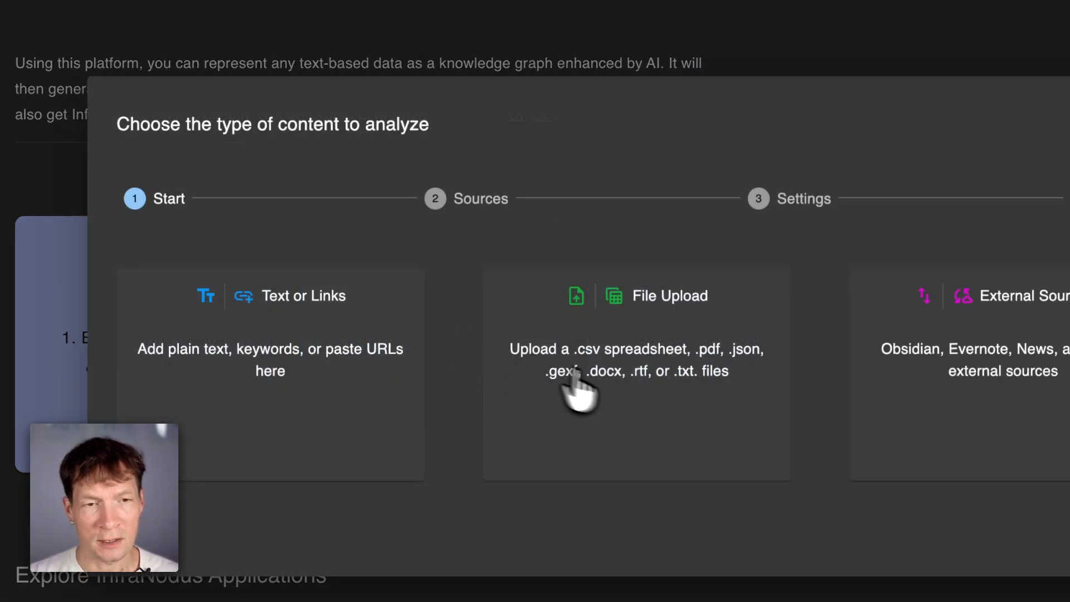
click(571, 385)
click(467, 317)
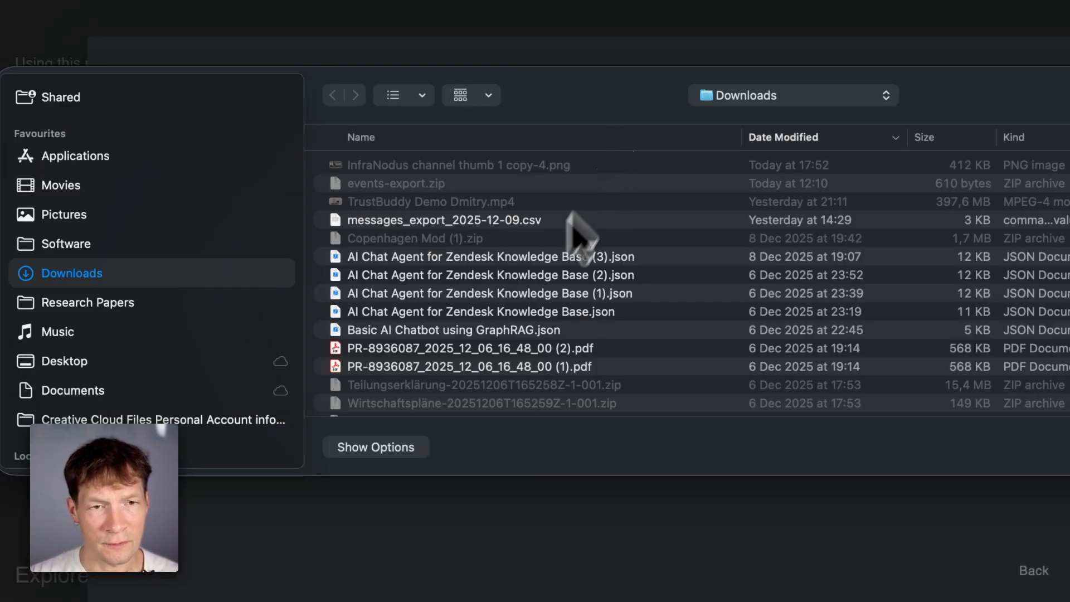
scroll(134, 268, down, 2)
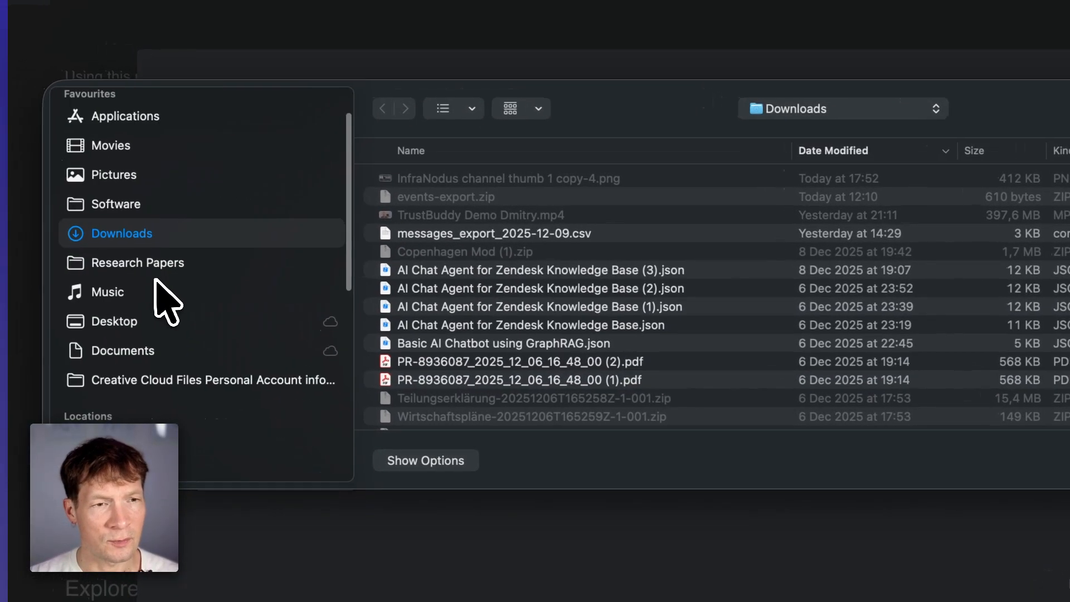
click(106, 302)
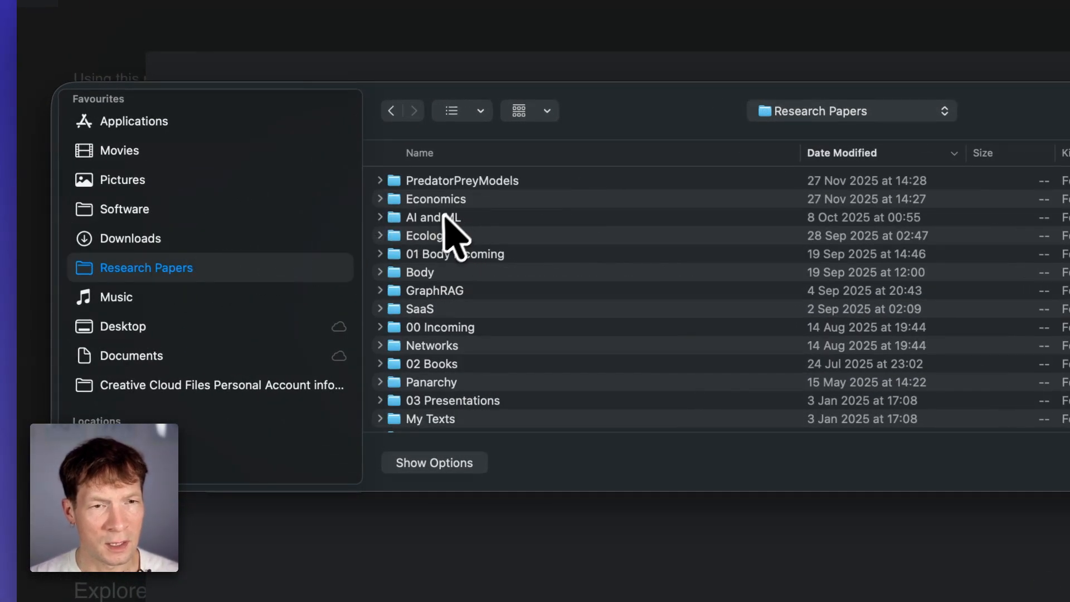
double_click(453, 321)
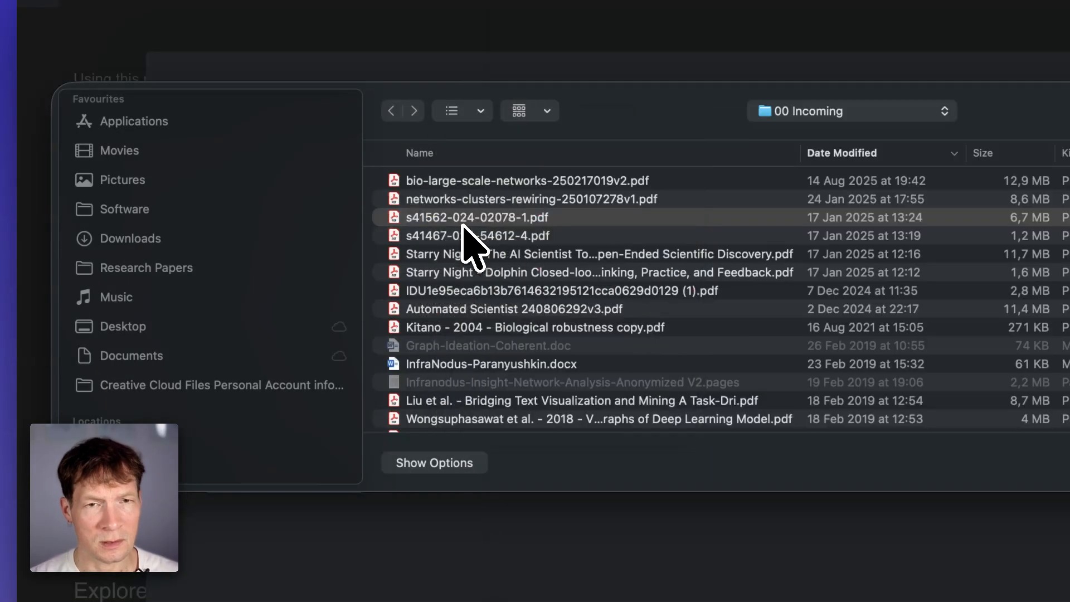
click(465, 235)
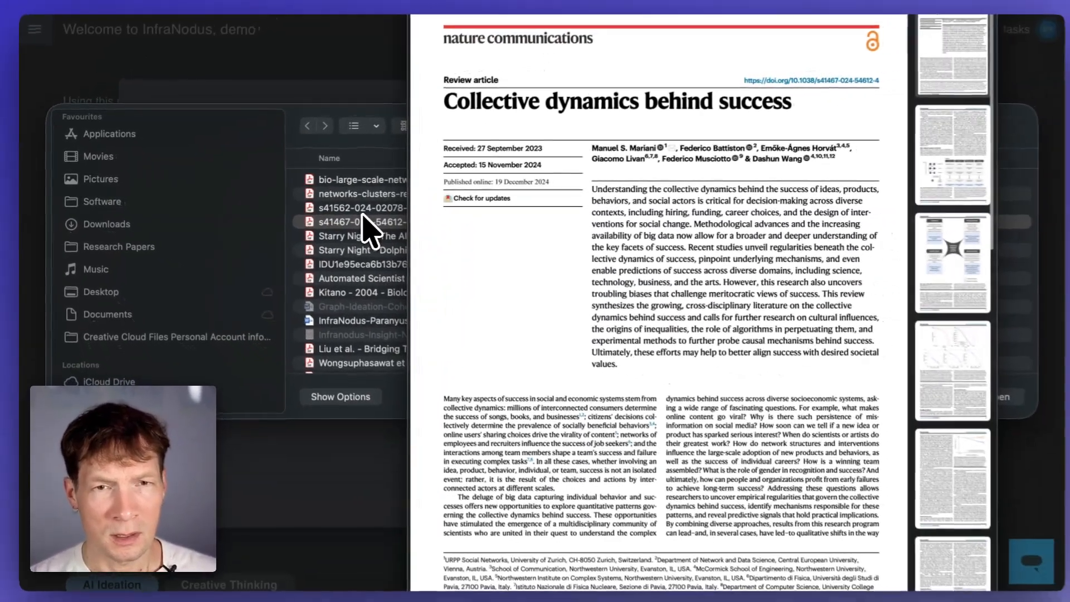
key(Up)
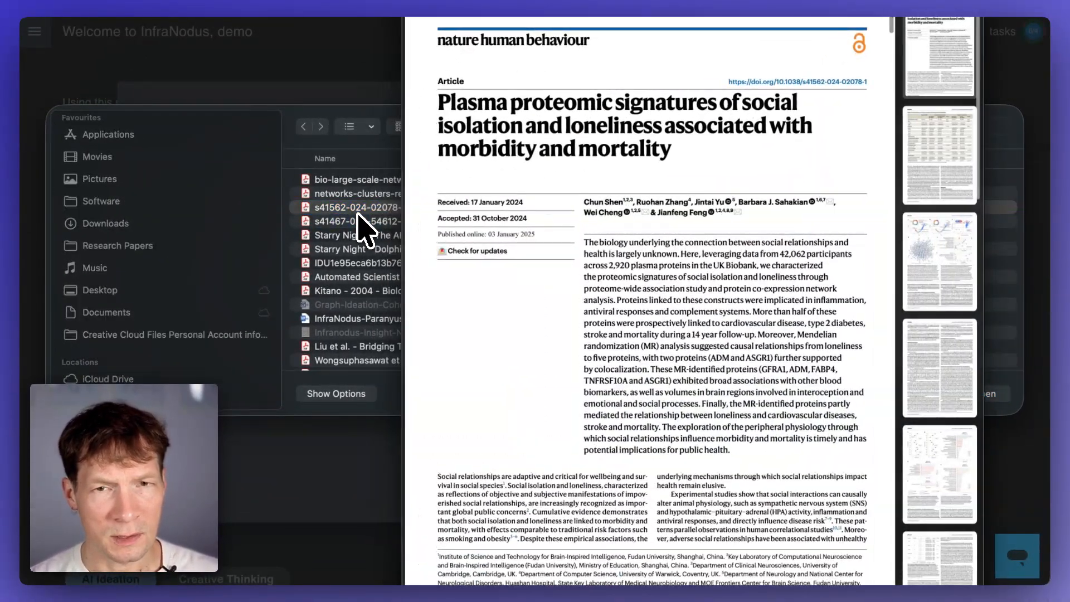
shift+click(359, 217)
key(Return)
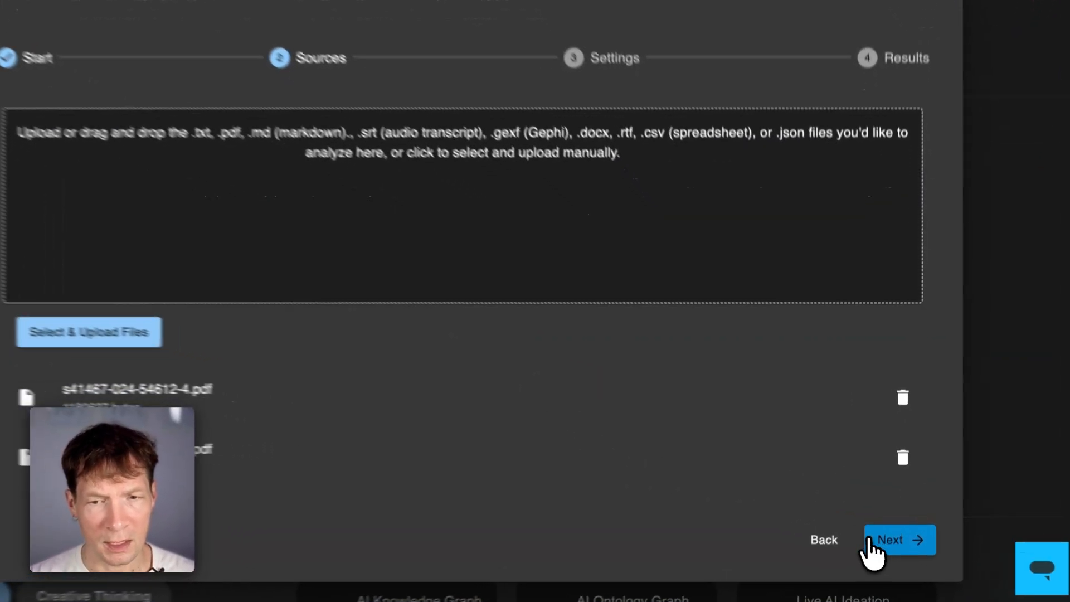
- Set the knowledge graph to be built from only the detected entities and create the graph
click(899, 532)
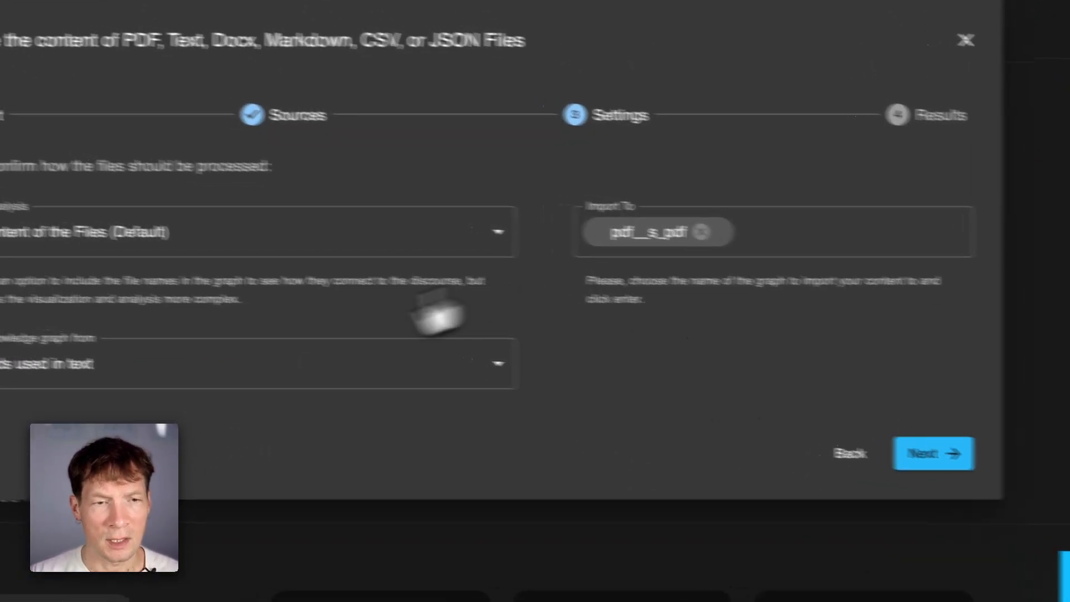
click(245, 404)
click(214, 501)
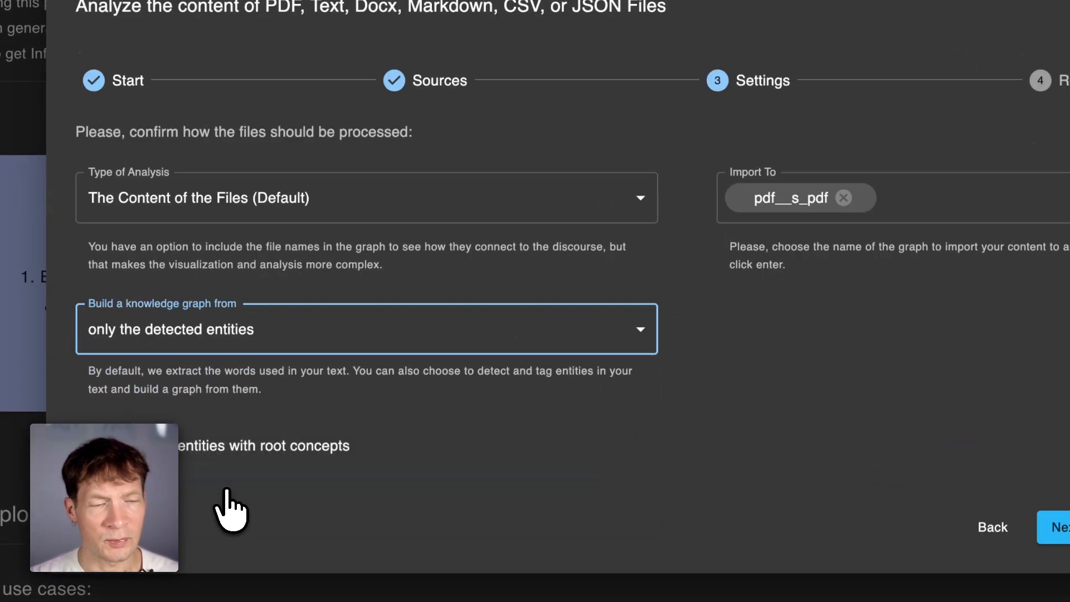
click(1053, 527)
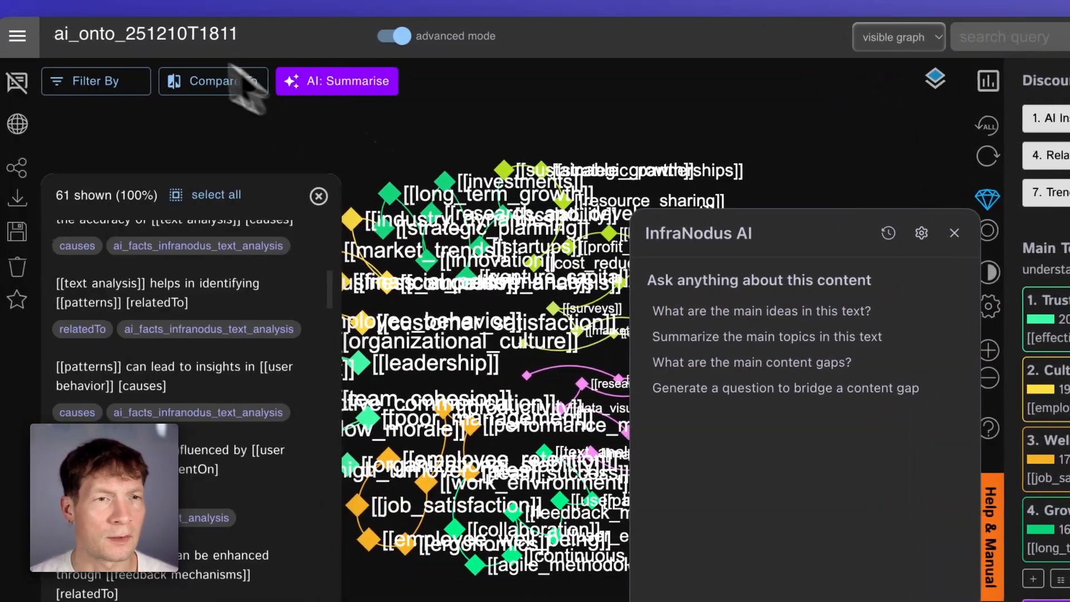
- Switch to the n8n workflow and open the Expert Ontology node to review its graph name setting
click(148, 33)
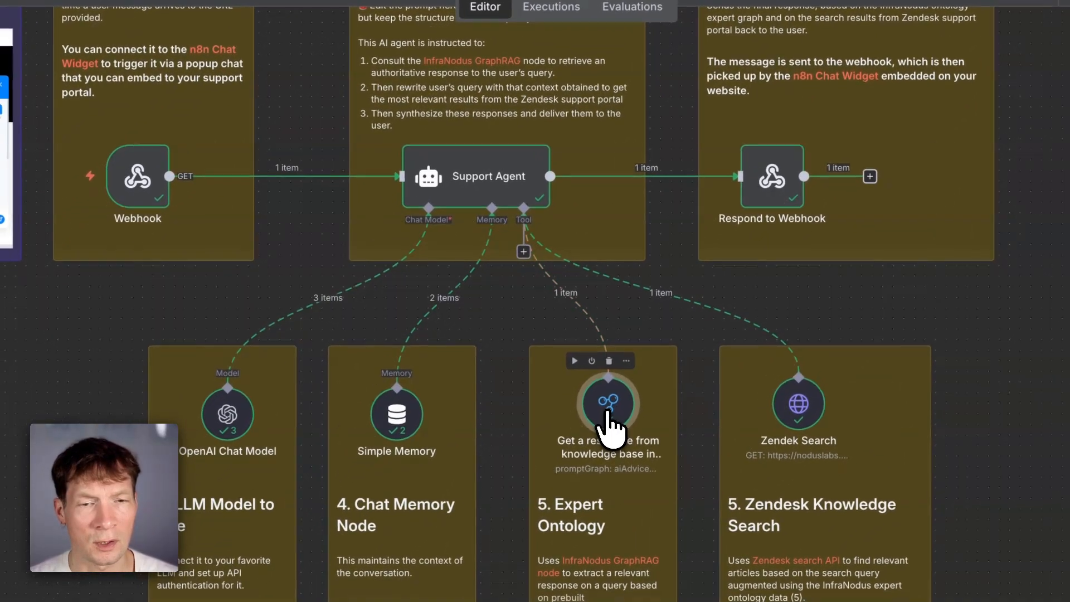
double_click(551, 471)
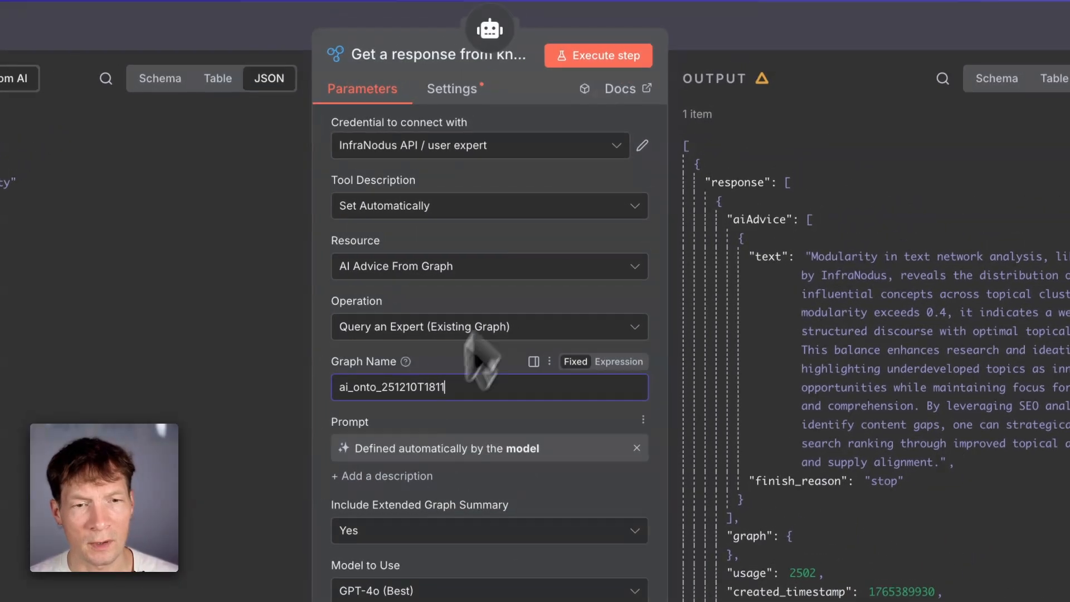
key(super+z)
click(738, 37)
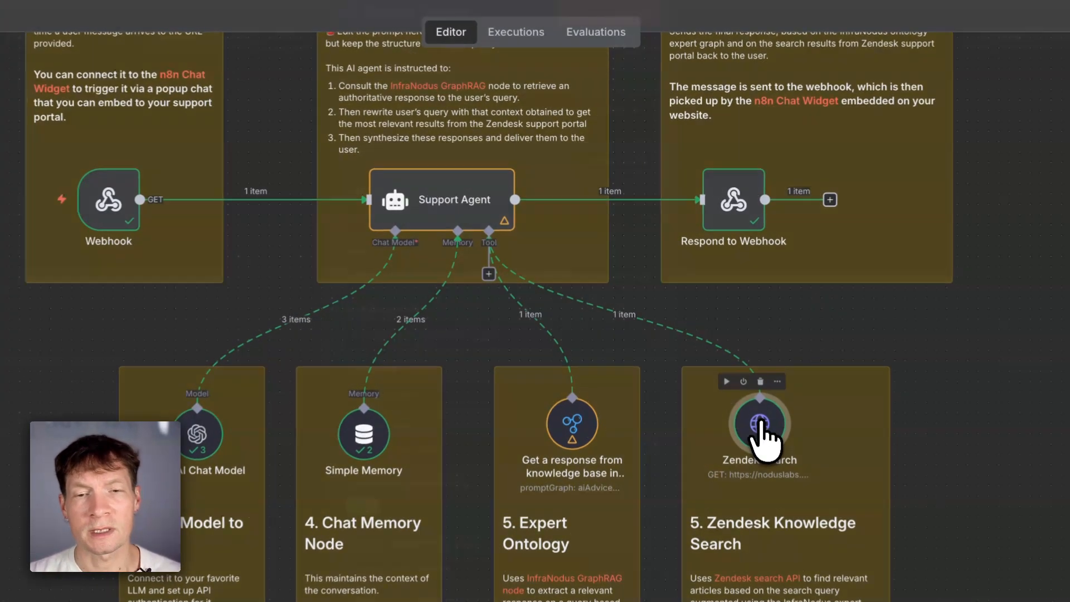
- Inspect the Zendesk Search node's URL, credential type and query parameters, then return to the canvas
double_click(747, 368)
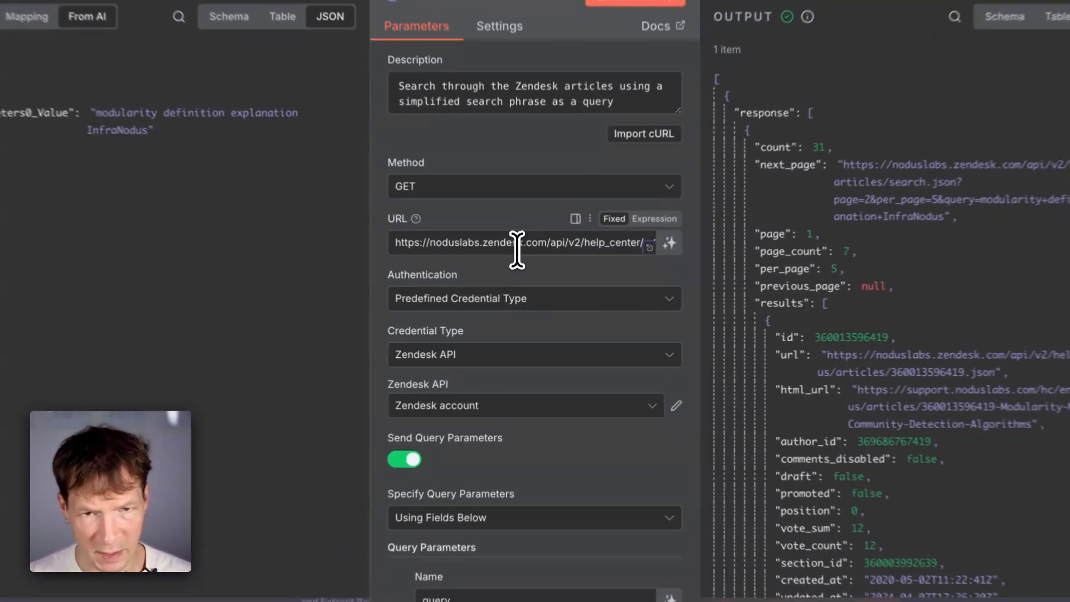
click(523, 264)
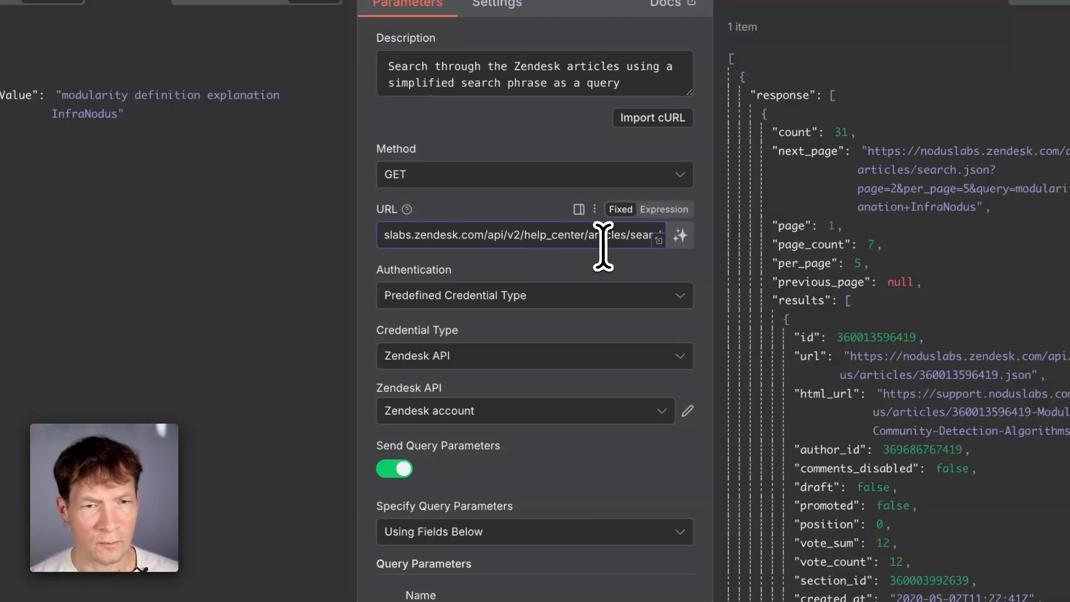
scroll(544, 440, down, 3)
click(490, 224)
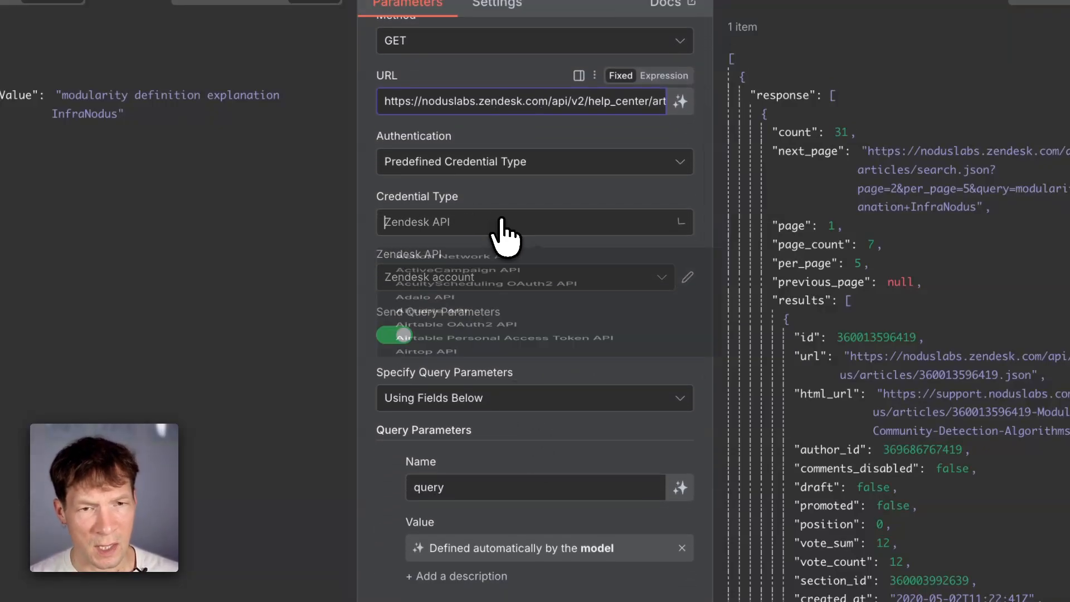
click(364, 263)
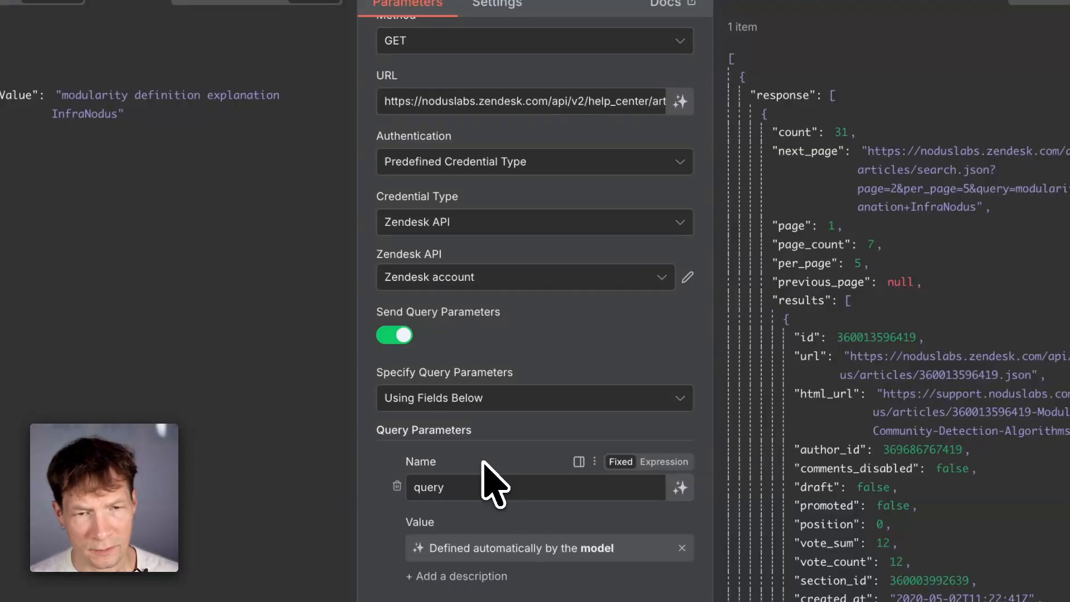
scroll(494, 485, down, 5)
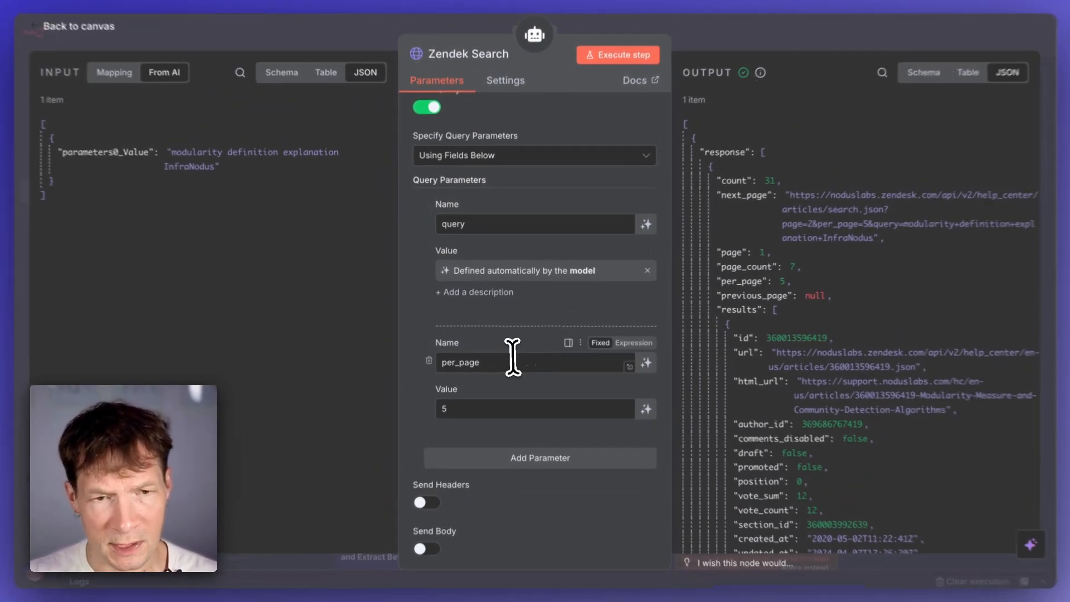
click(504, 361)
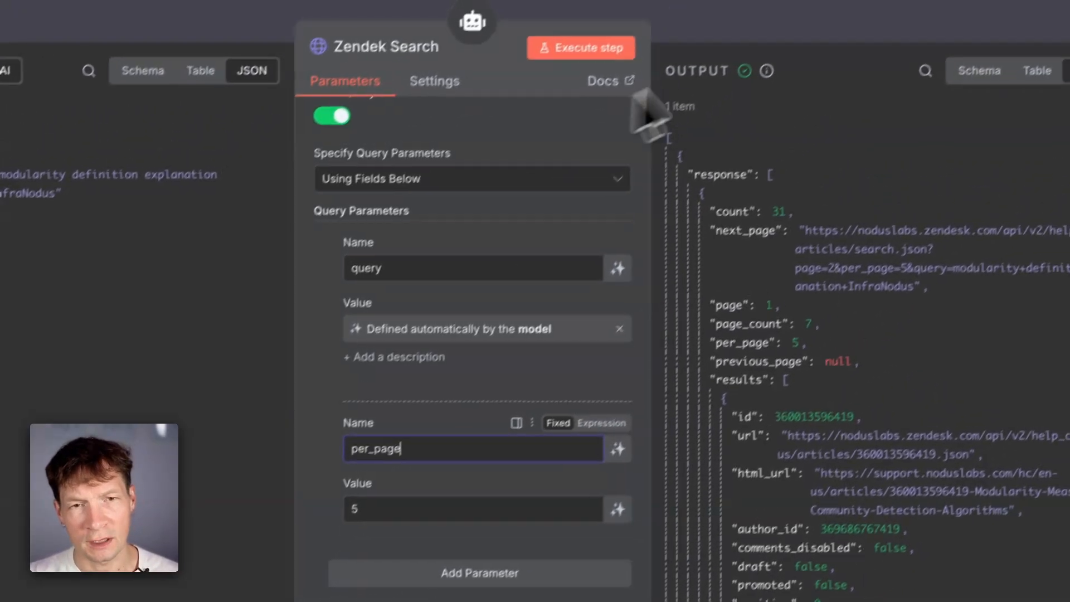
click(762, 37)
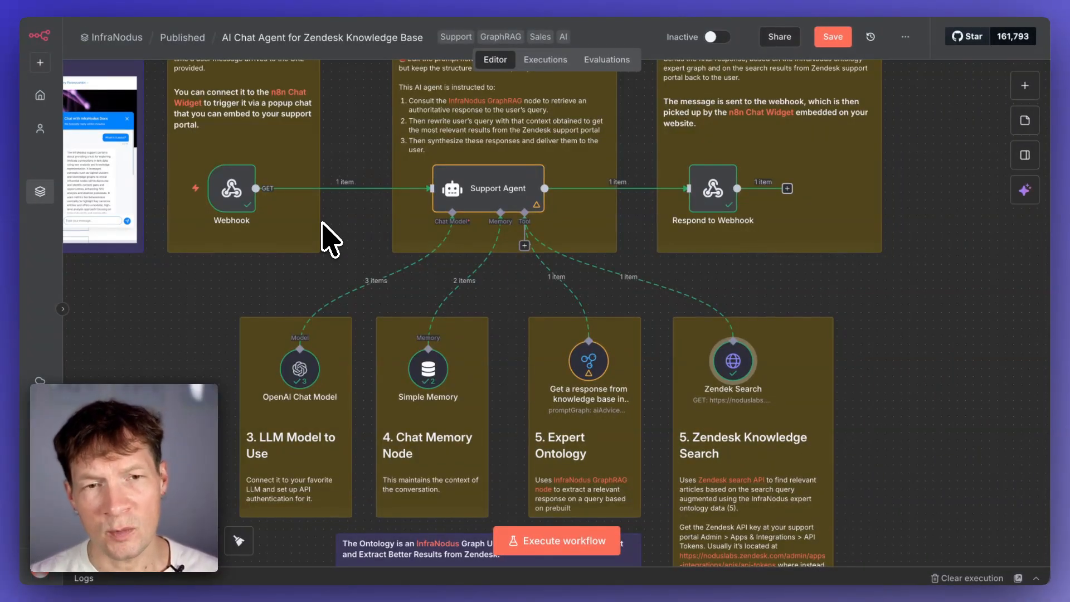
- Copy the Webhook node's production URL and switch to the N8N Chat Widget page
double_click(232, 189)
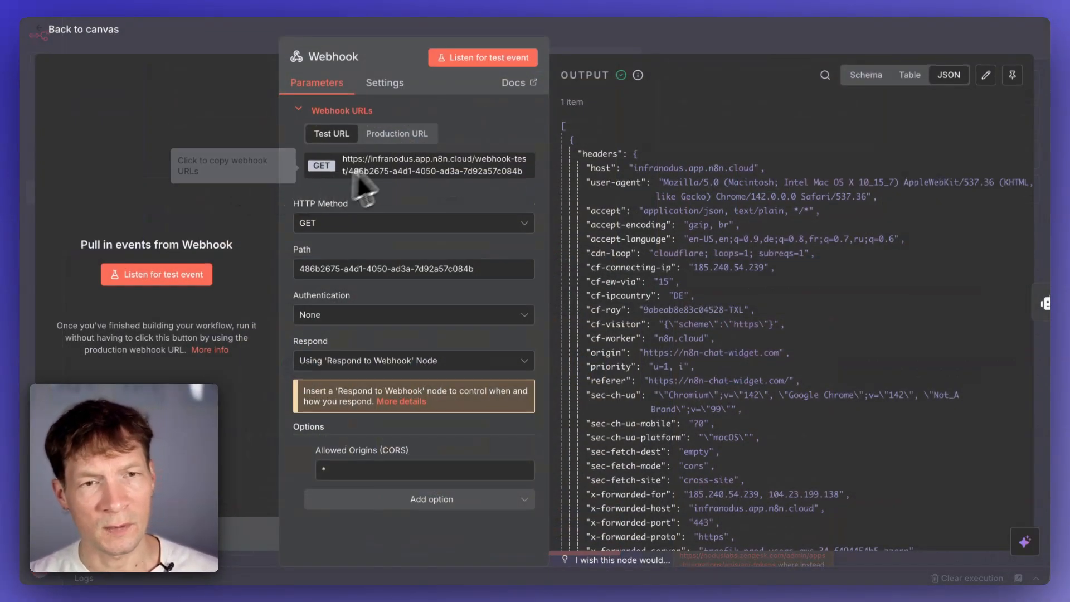
click(379, 165)
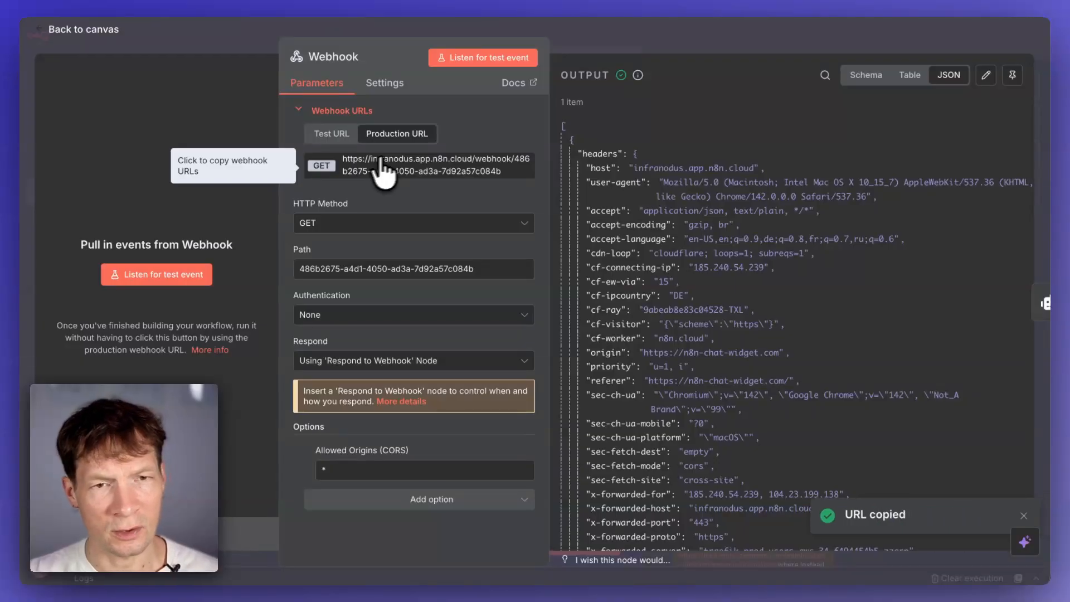
click(683, 42)
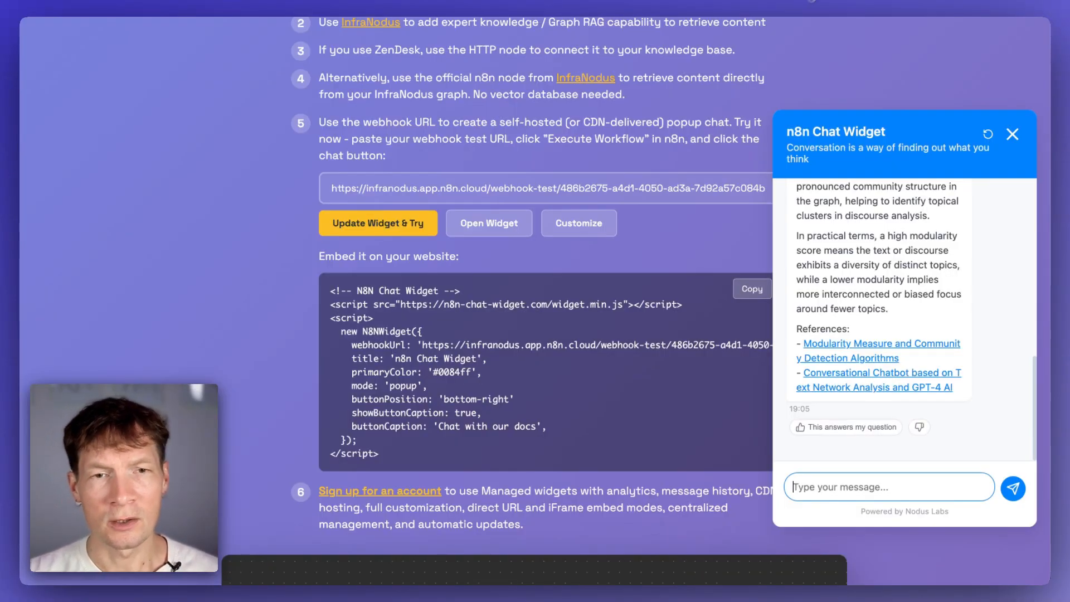
- Close the popup chat and open the N8N Chat Widget dashboard
triple_click(508, 186)
scroll(590, 159, up, 20)
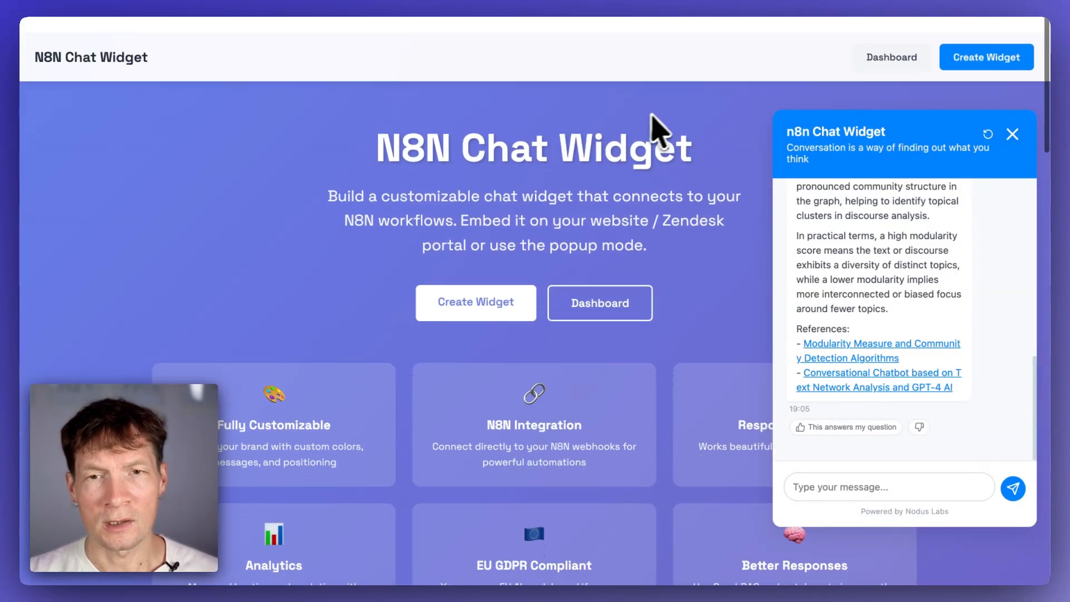
click(1006, 130)
click(891, 40)
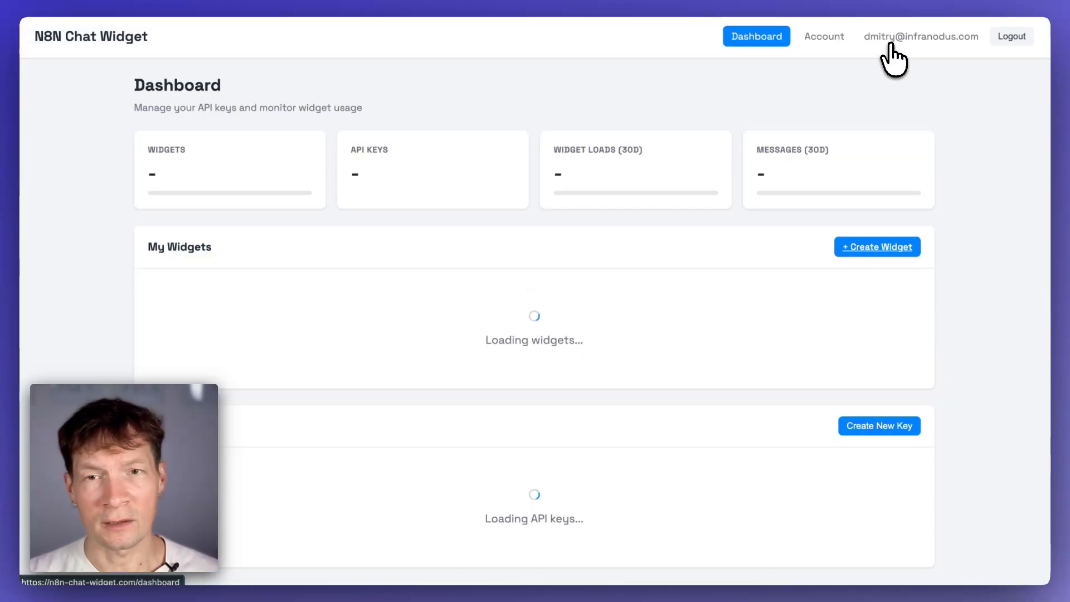
- Open the Zendesk Support Popup Widget for editing and inspect its N8N Webhook URL field
scroll(686, 406, down, 2)
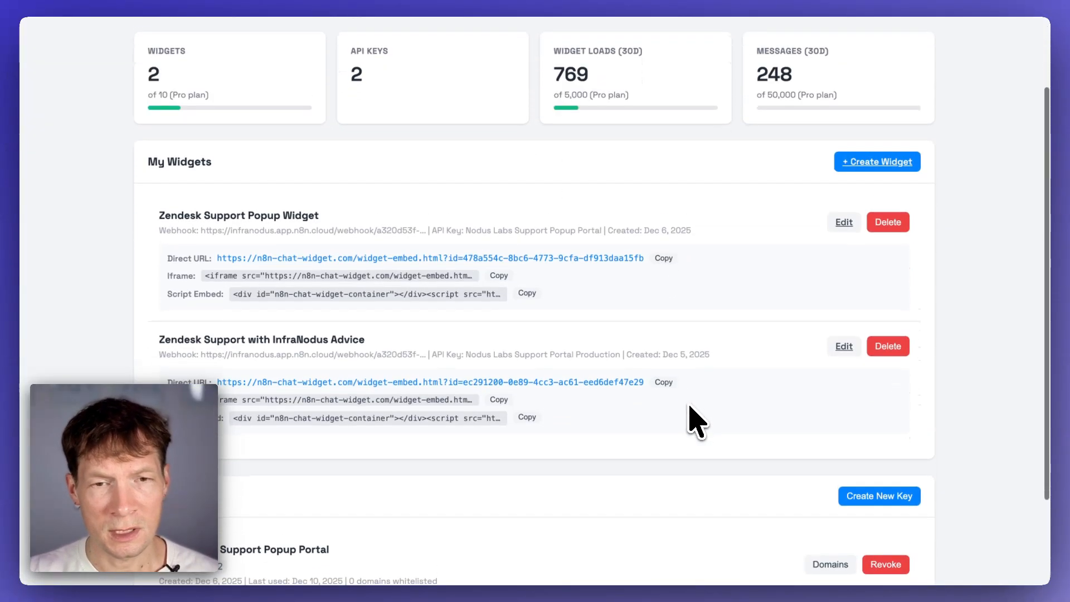
click(843, 224)
scroll(372, 407, down, 10)
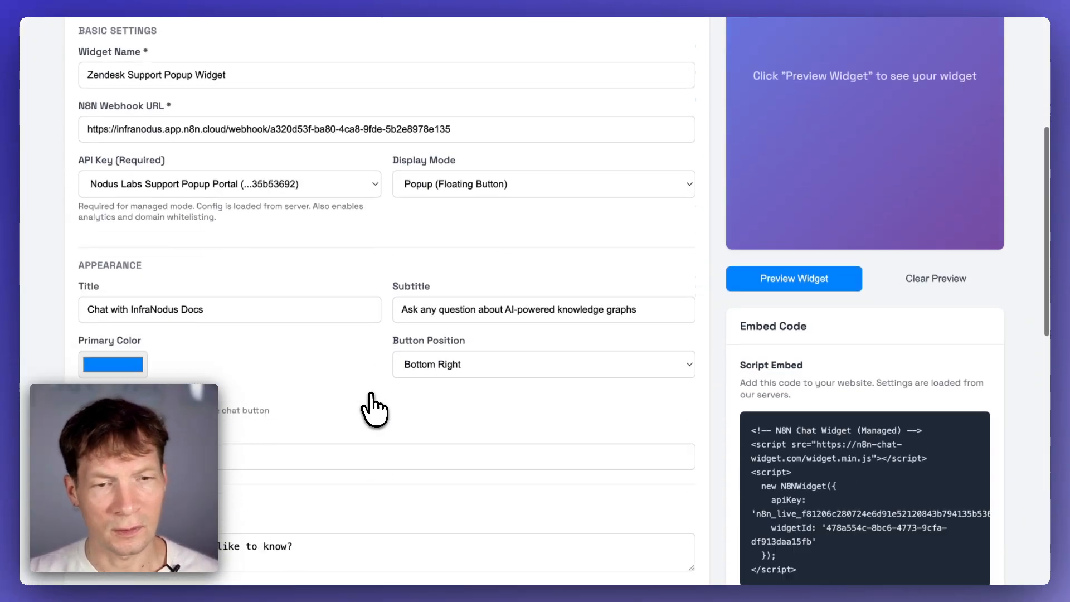
scroll(375, 406, up, 8)
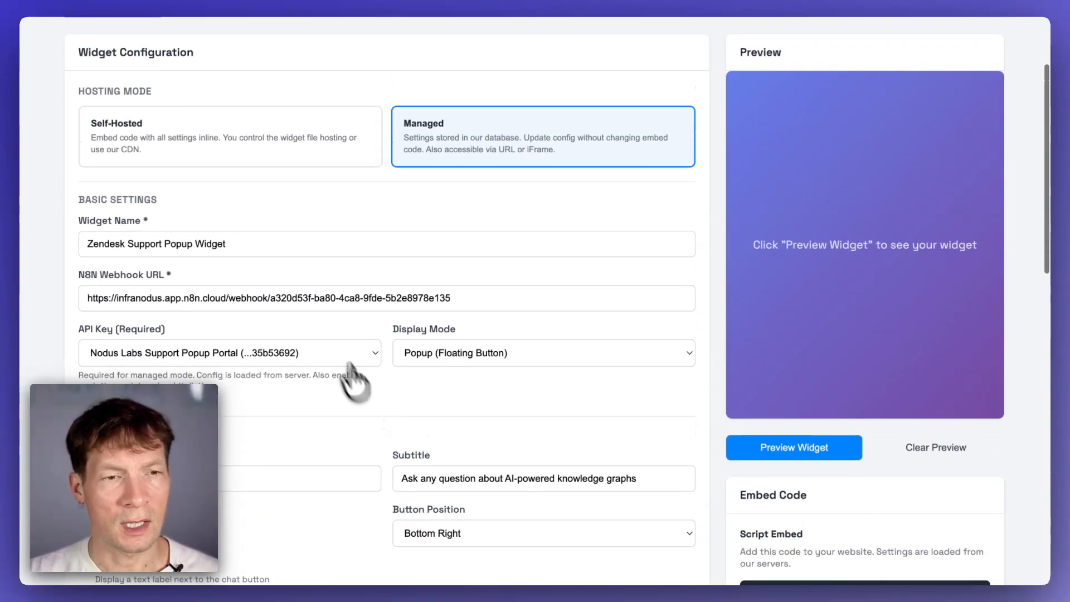
click(299, 298)
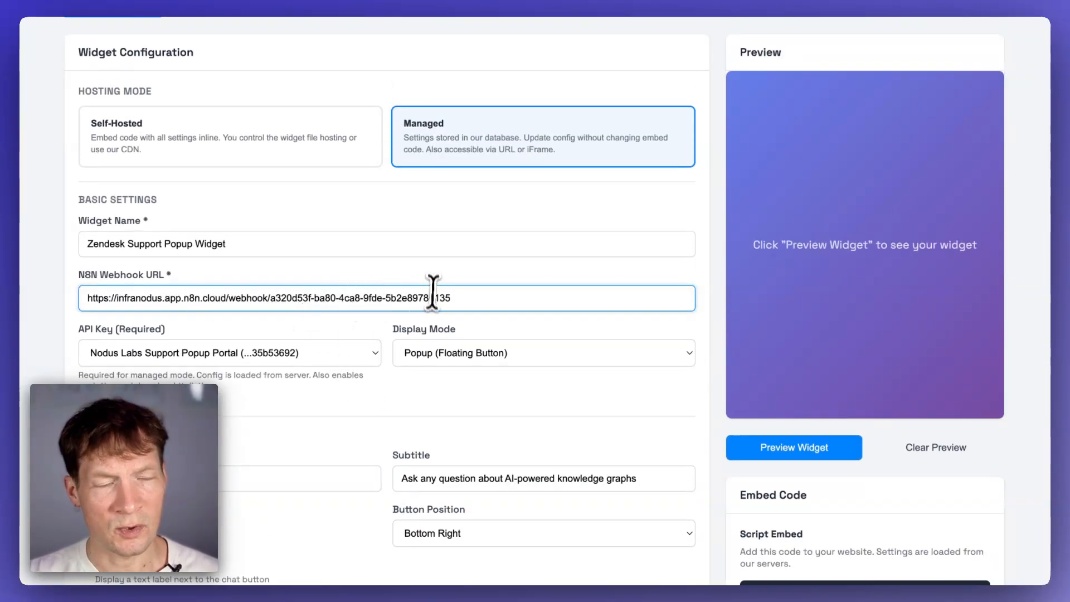
click(47, 1)
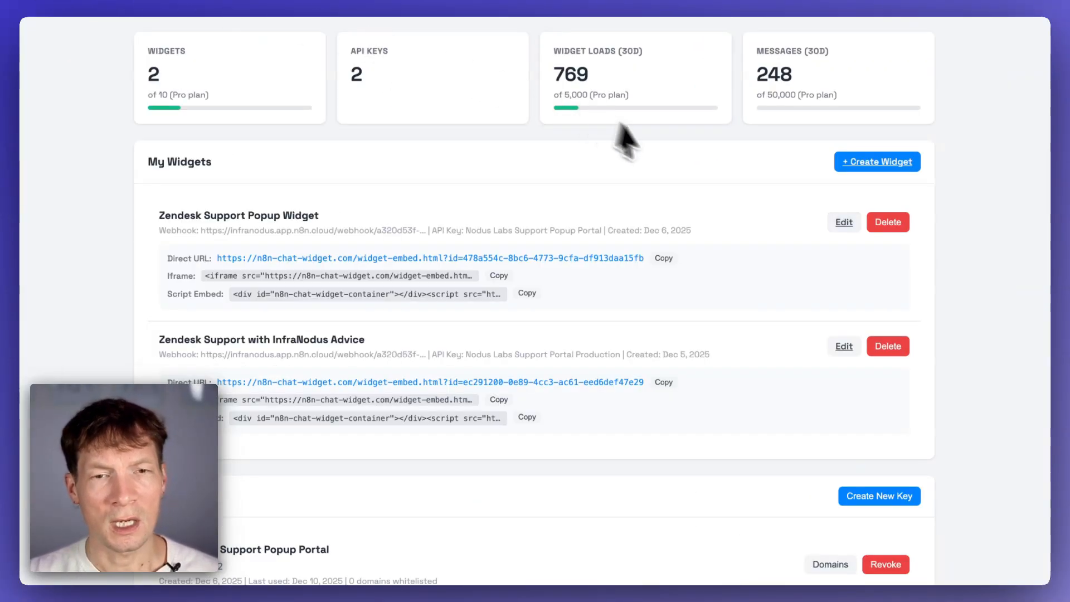
- Reopen the Zendesk Support Popup Widget editor to view its script embed code
scroll(741, 187, up, 1)
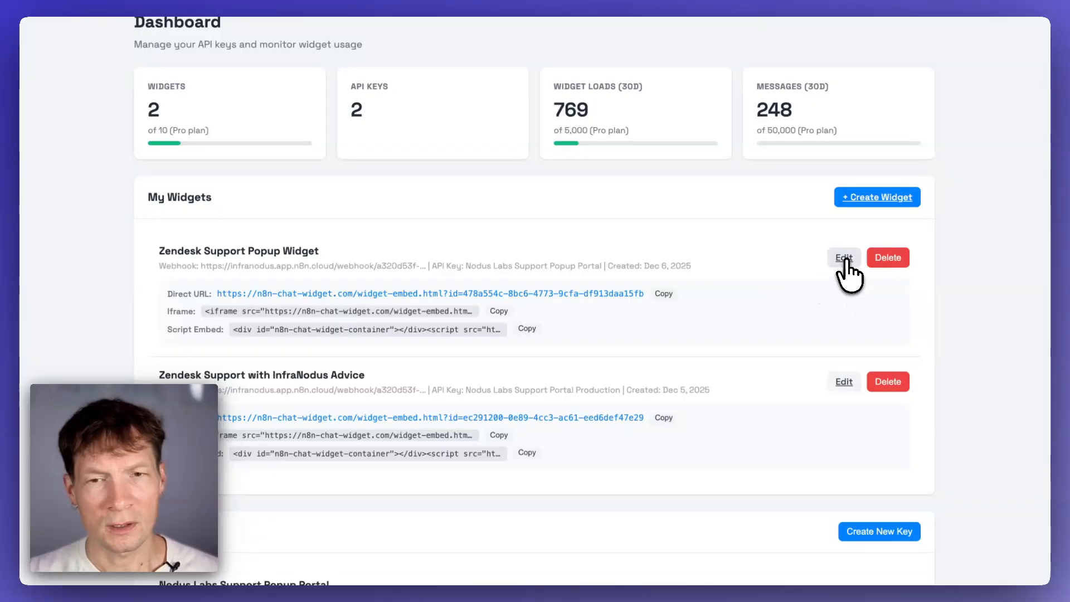
click(844, 258)
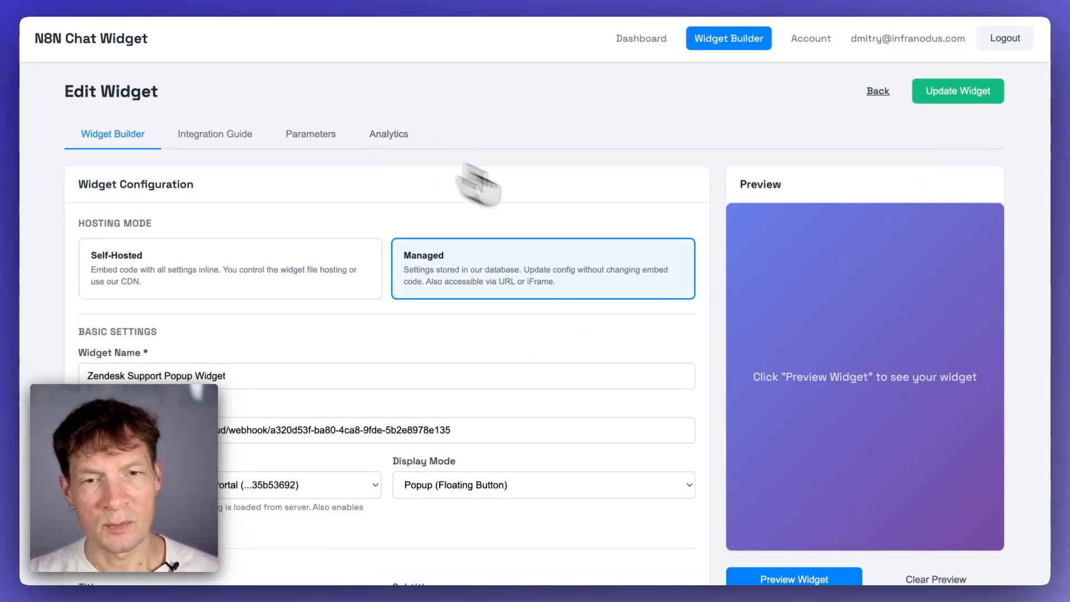
scroll(724, 390, down, 10)
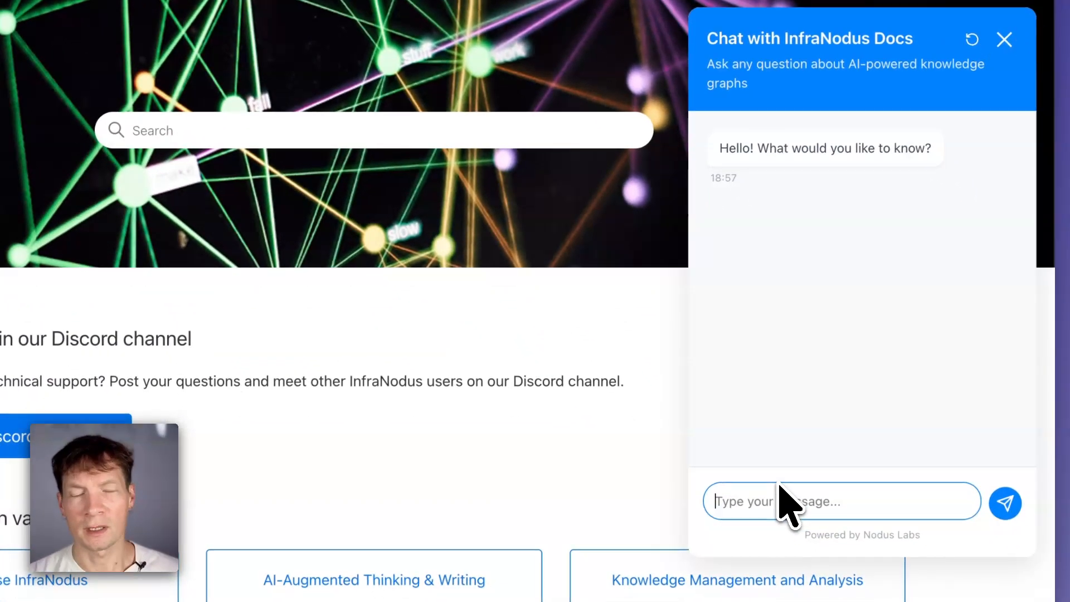
- Ask the support portal's popup chat "What is InfraNodus"
text(What is In)
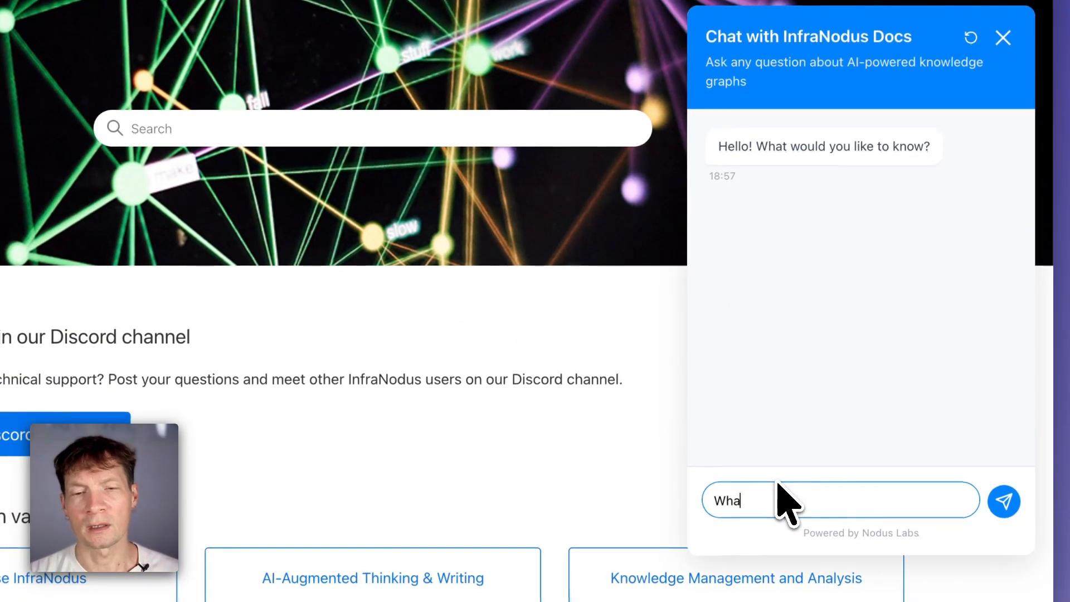
text(fraNodus)
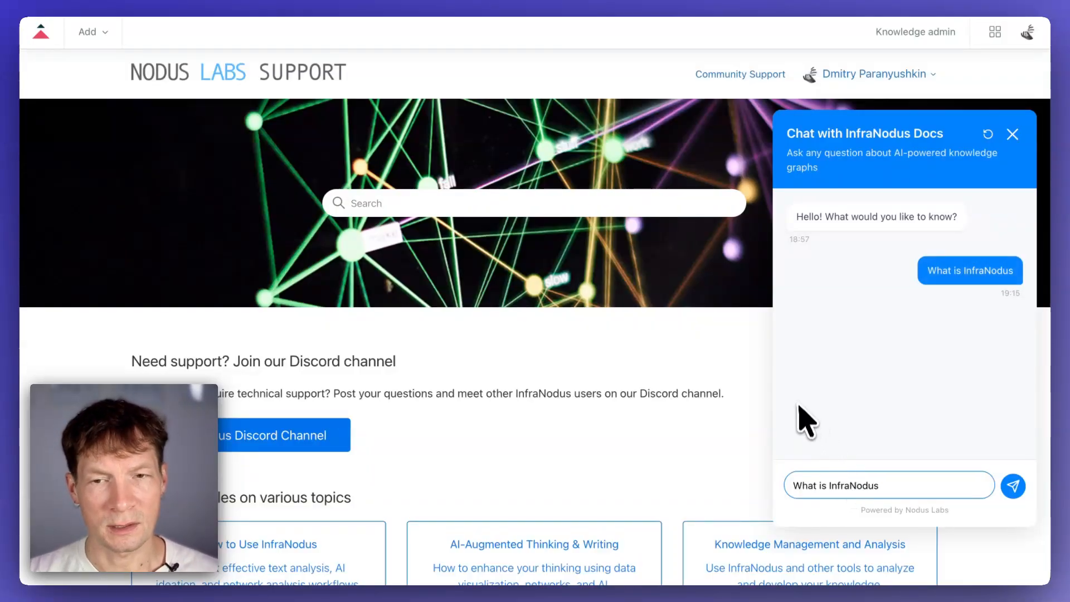
scroll(626, 461, down, 20)
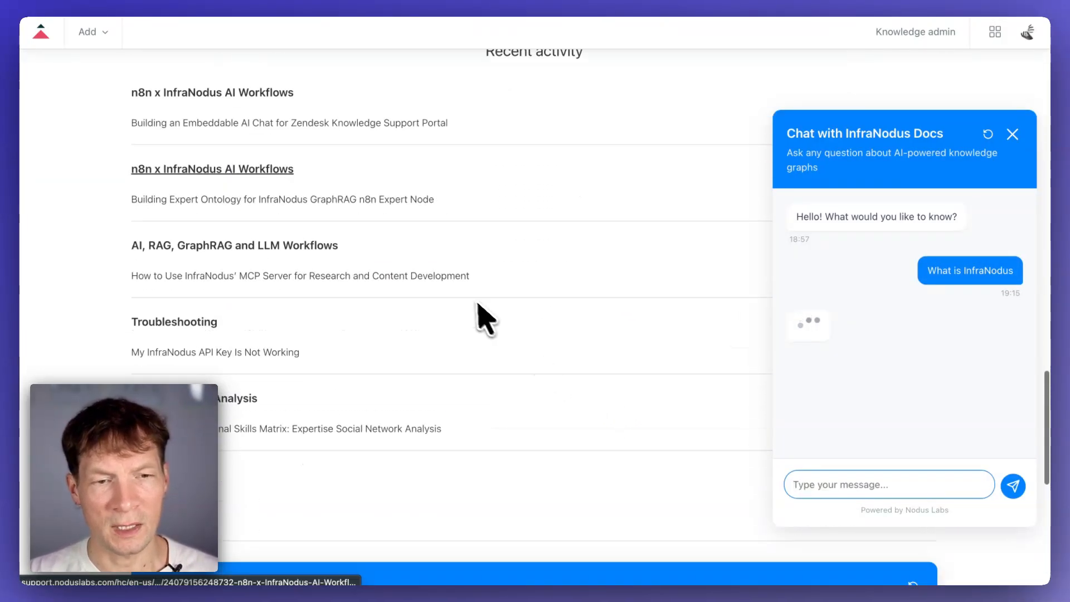
scroll(485, 319, down, 10)
scroll(312, 273, up, 2)
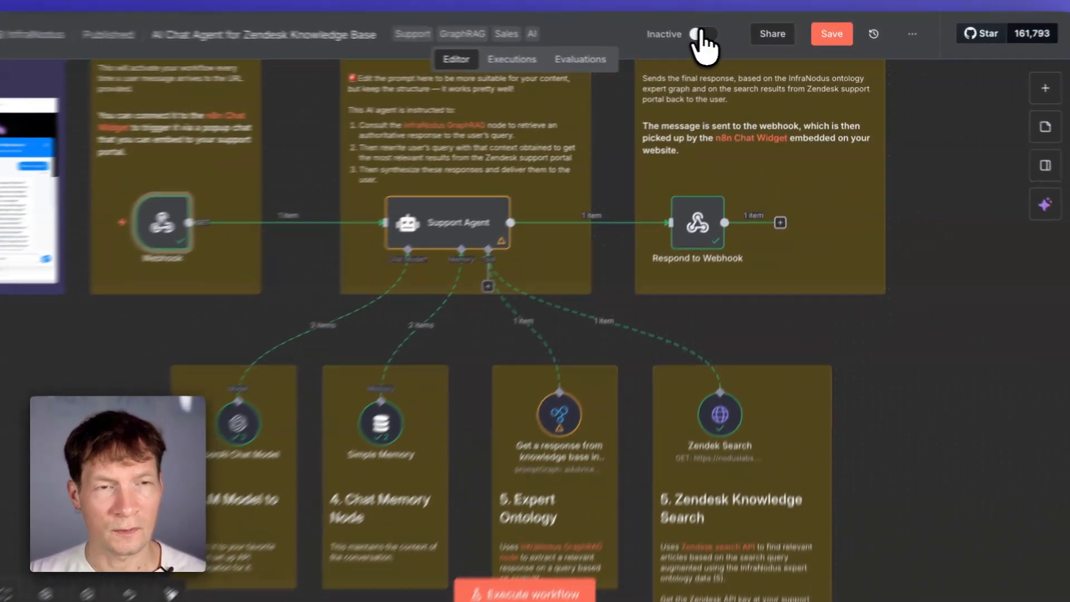
- Activate the AI Chat Agent workflow and dismiss the activation notice and production checklist
click(717, 37)
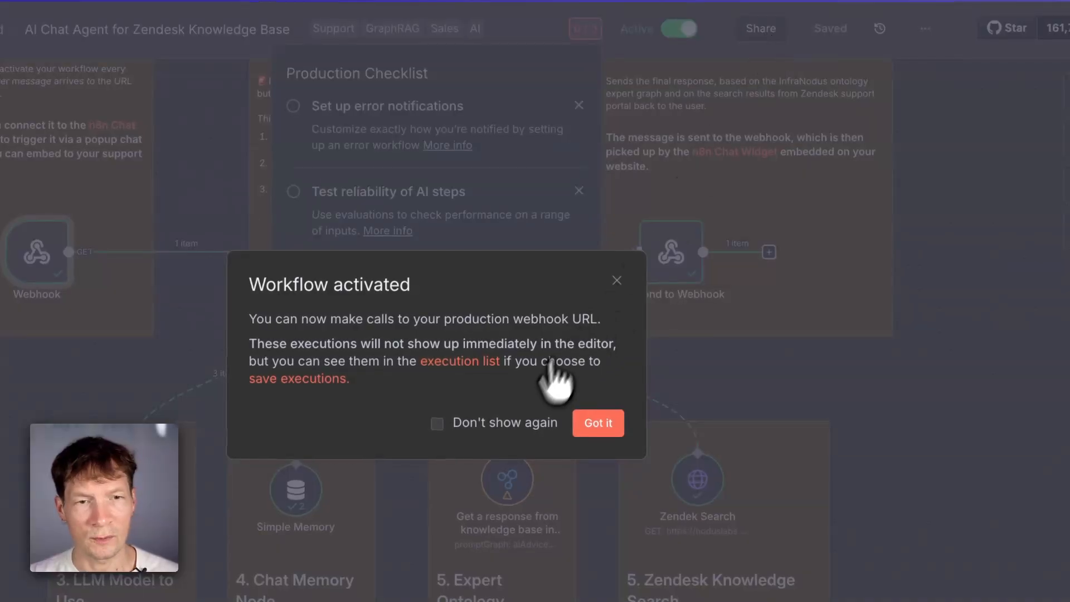
click(599, 424)
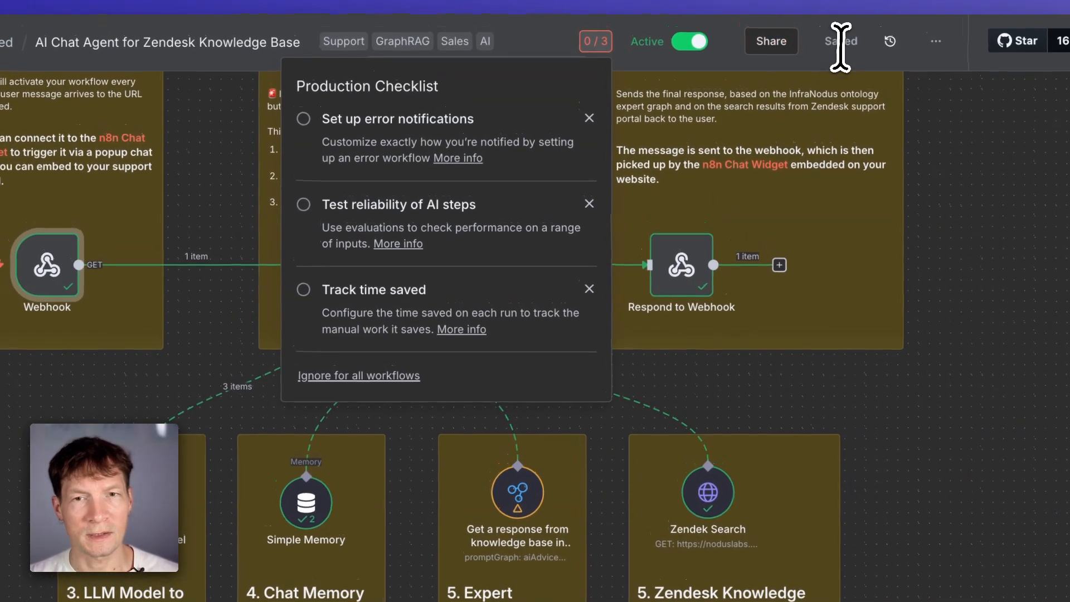
click(841, 48)
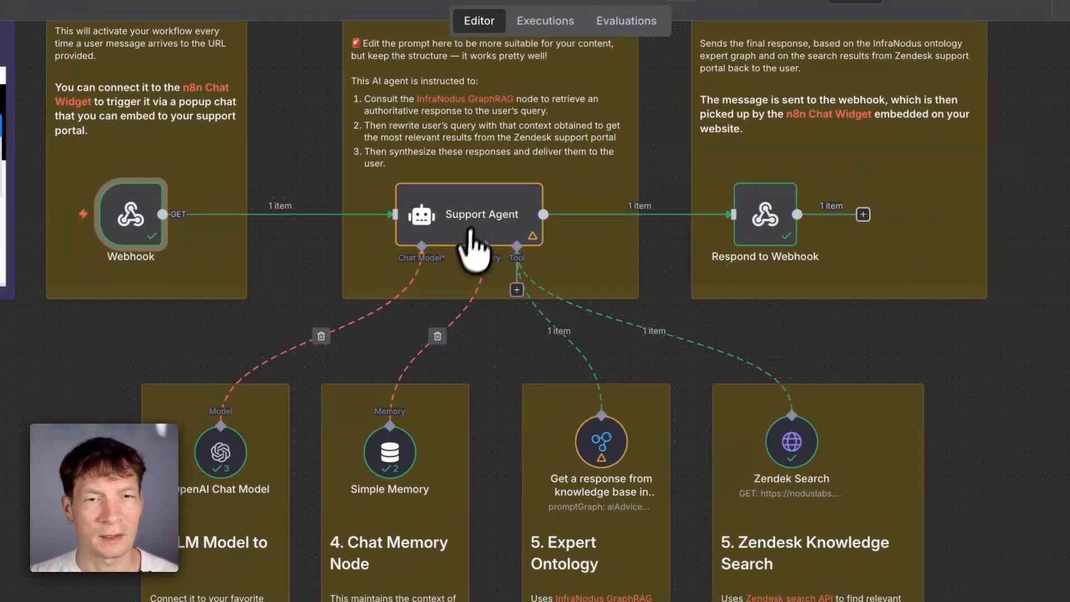
click(394, 265)
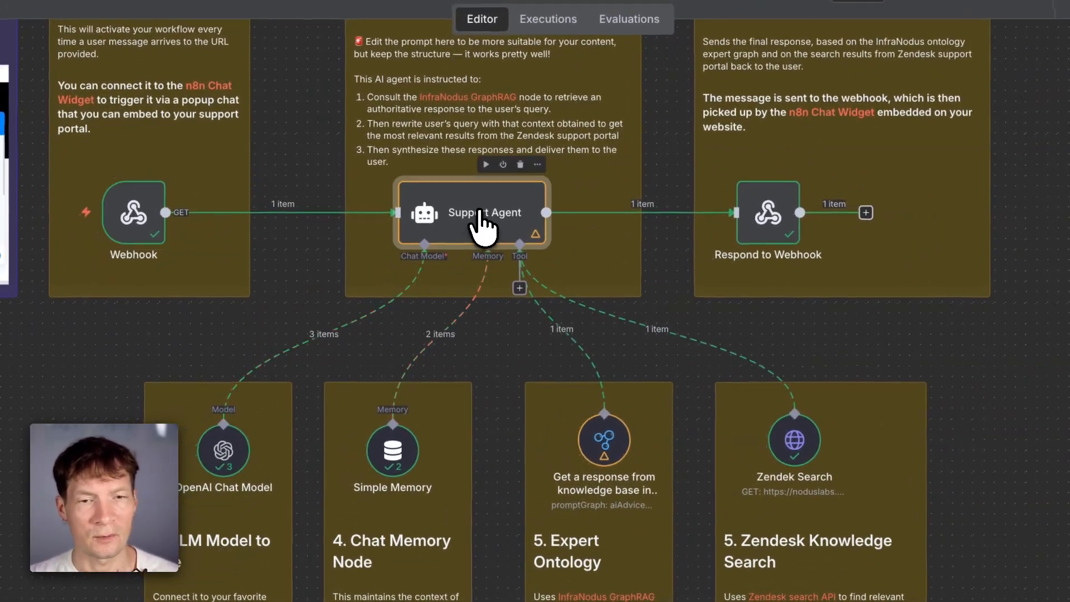
- Inspect the Support Agent node's input and output, then the Expert Ontology node's parameters and response
double_click(482, 220)
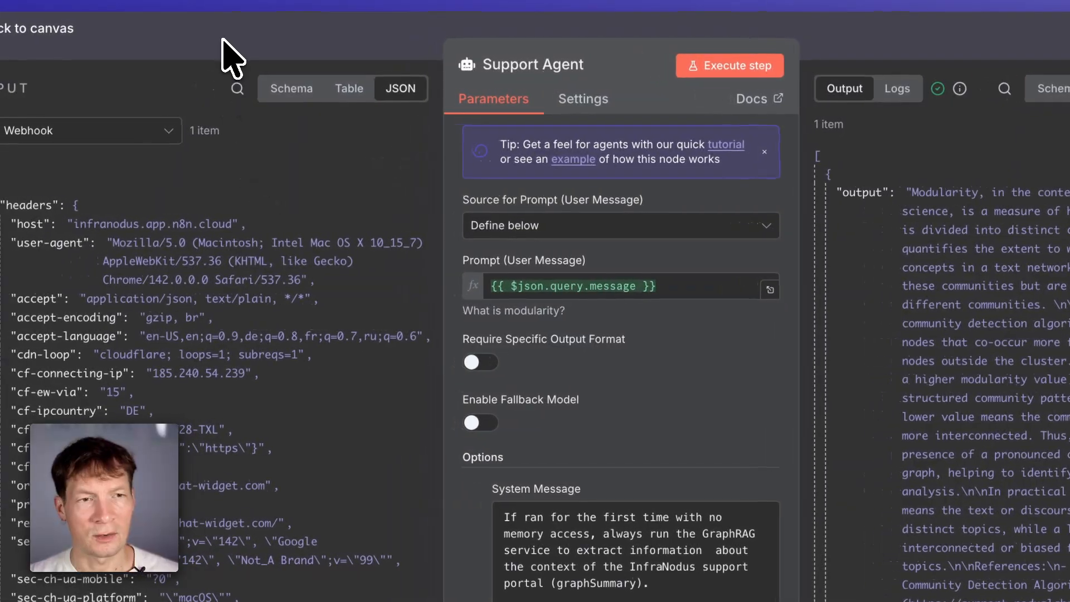
click(223, 40)
double_click(593, 423)
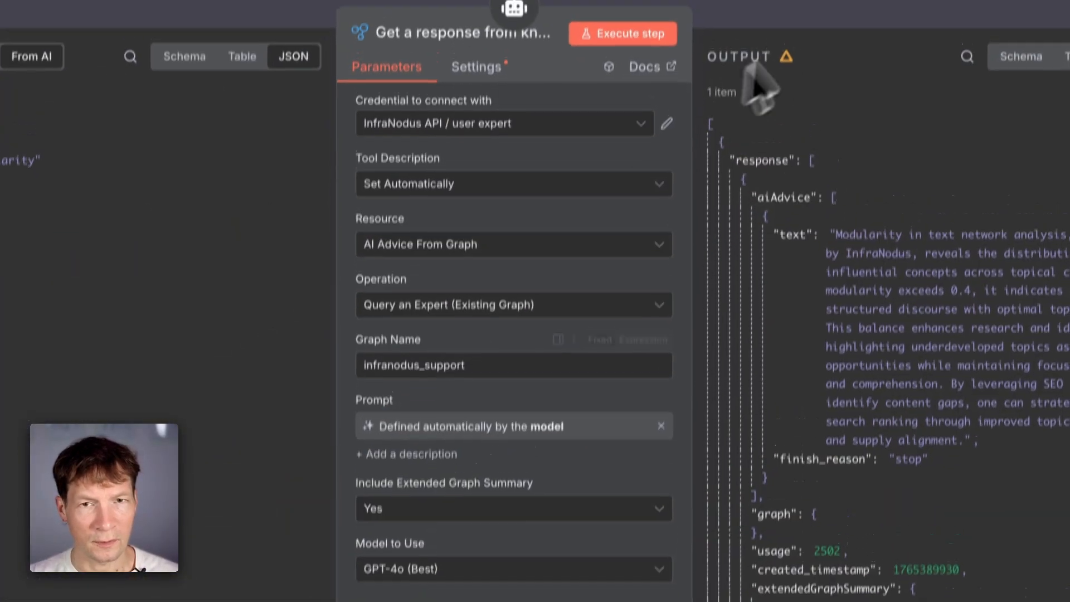
click(815, 43)
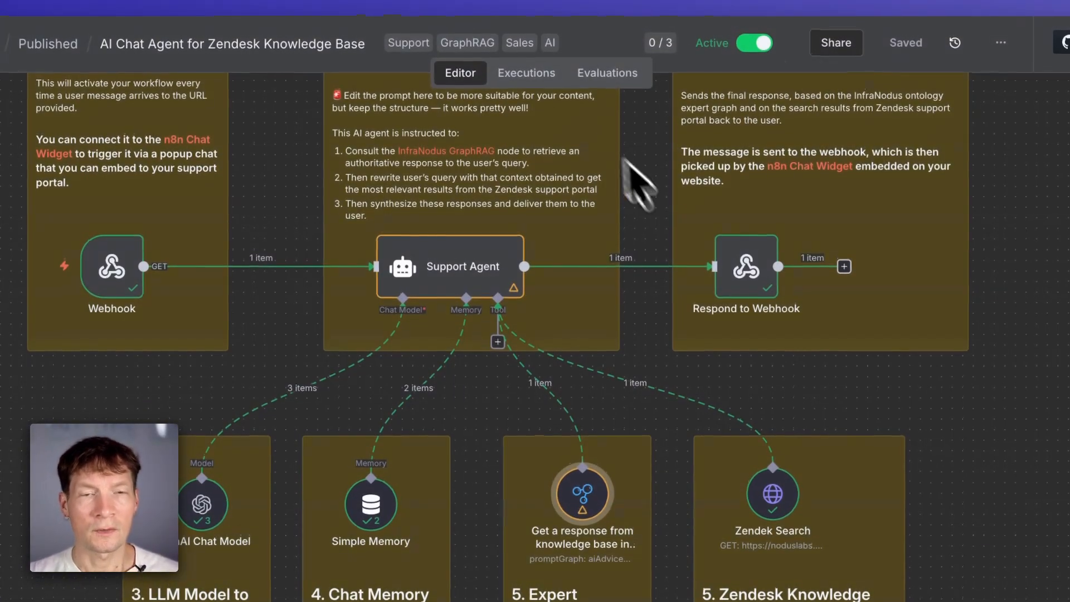